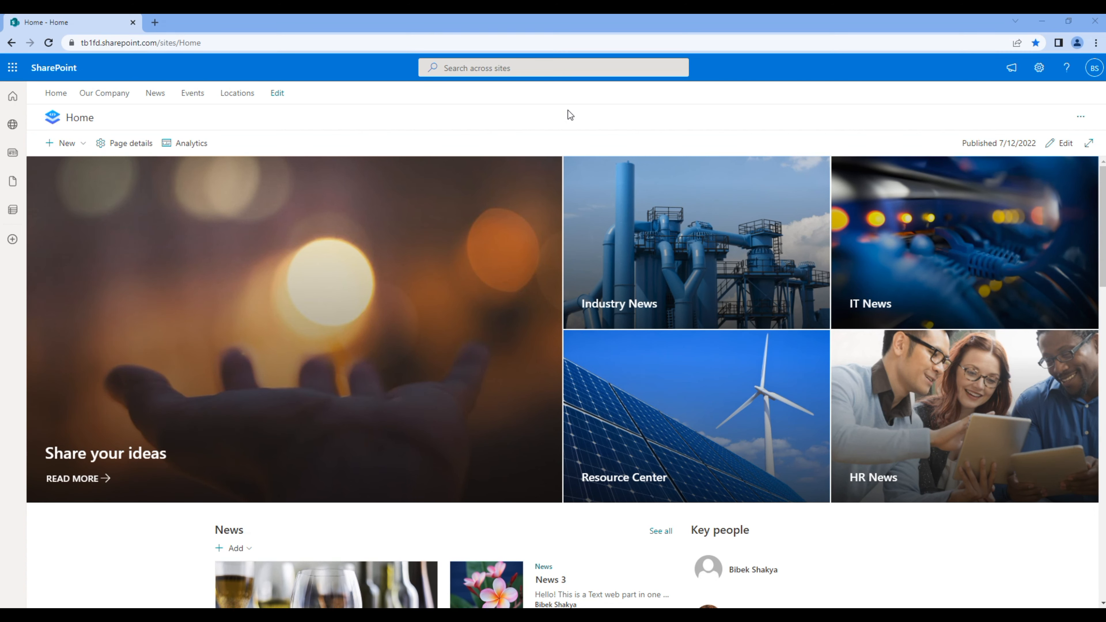
# Open the Locations site and create a new page from the Blank template.
pyautogui.click(249, 93)
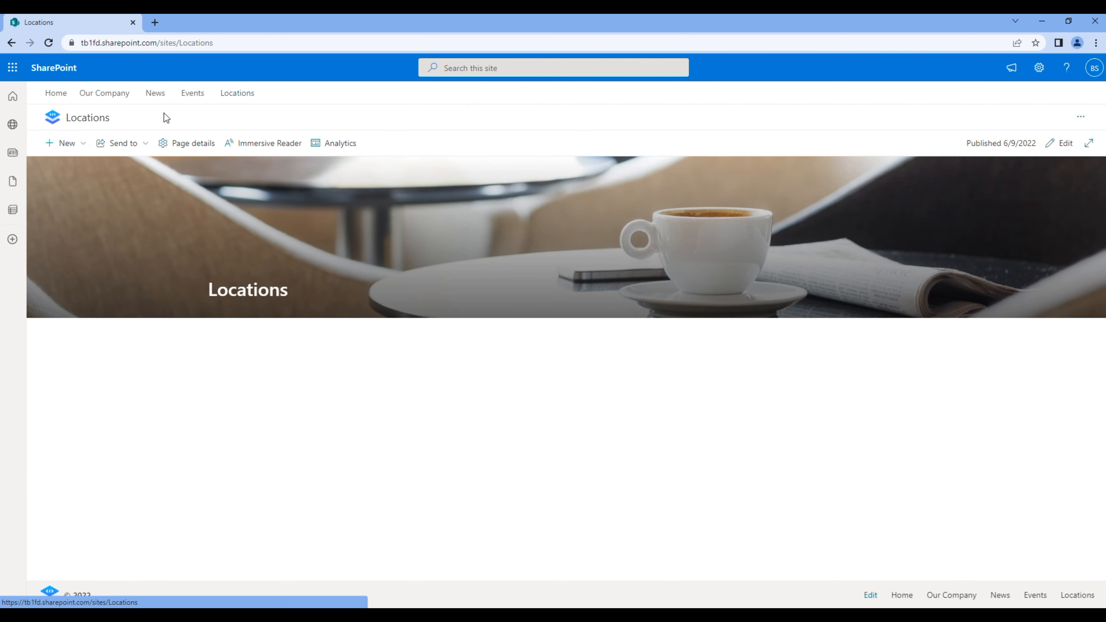
pyautogui.click(75, 145)
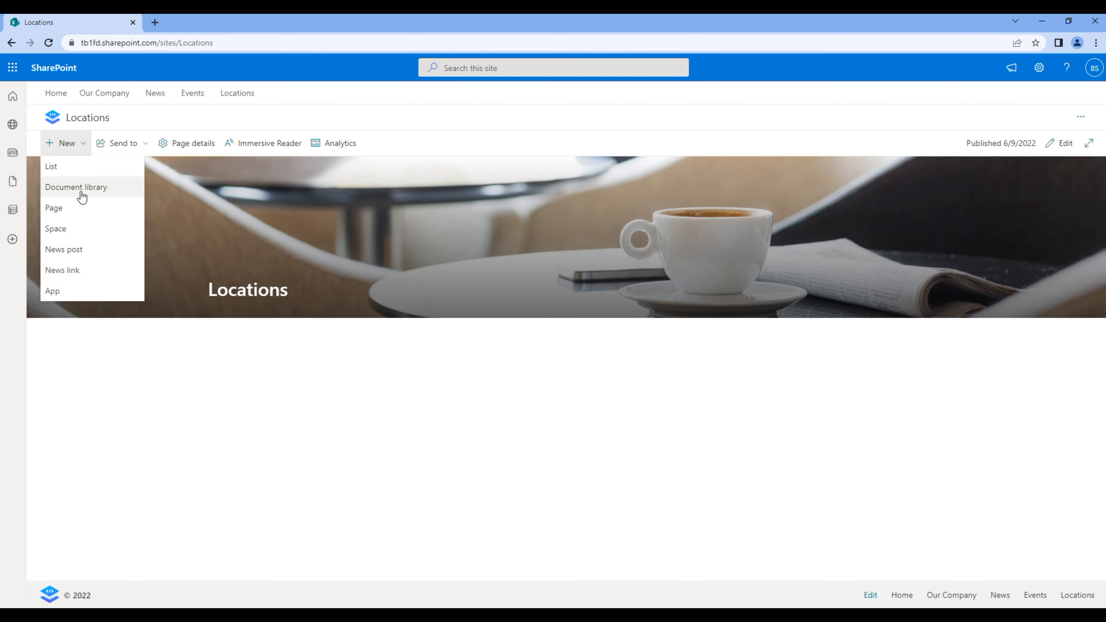
pyautogui.click(85, 209)
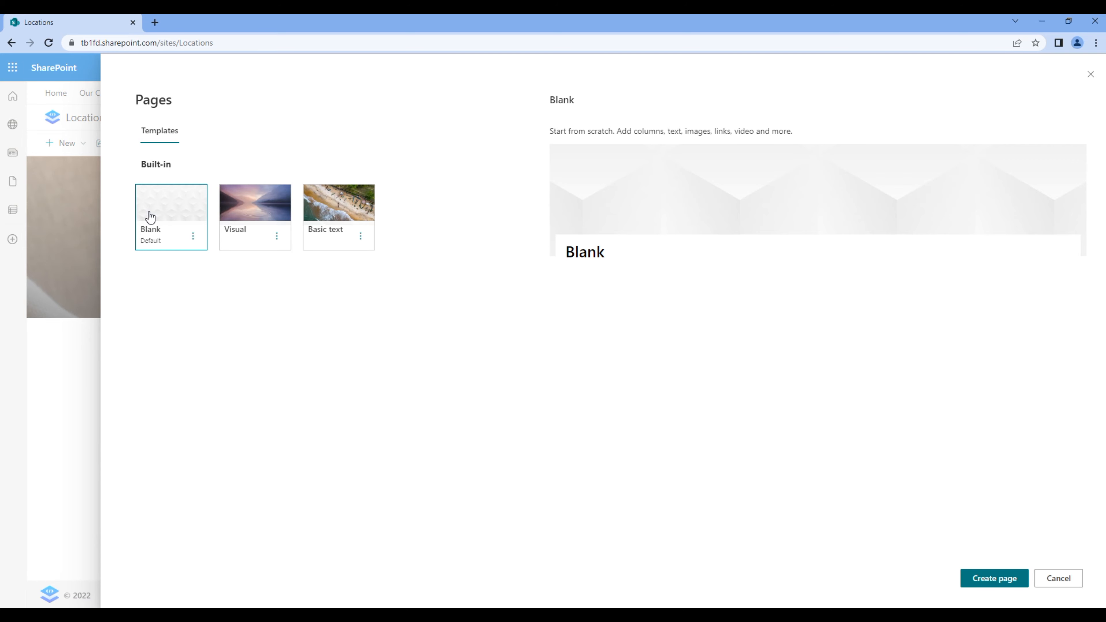
pyautogui.click(994, 578)
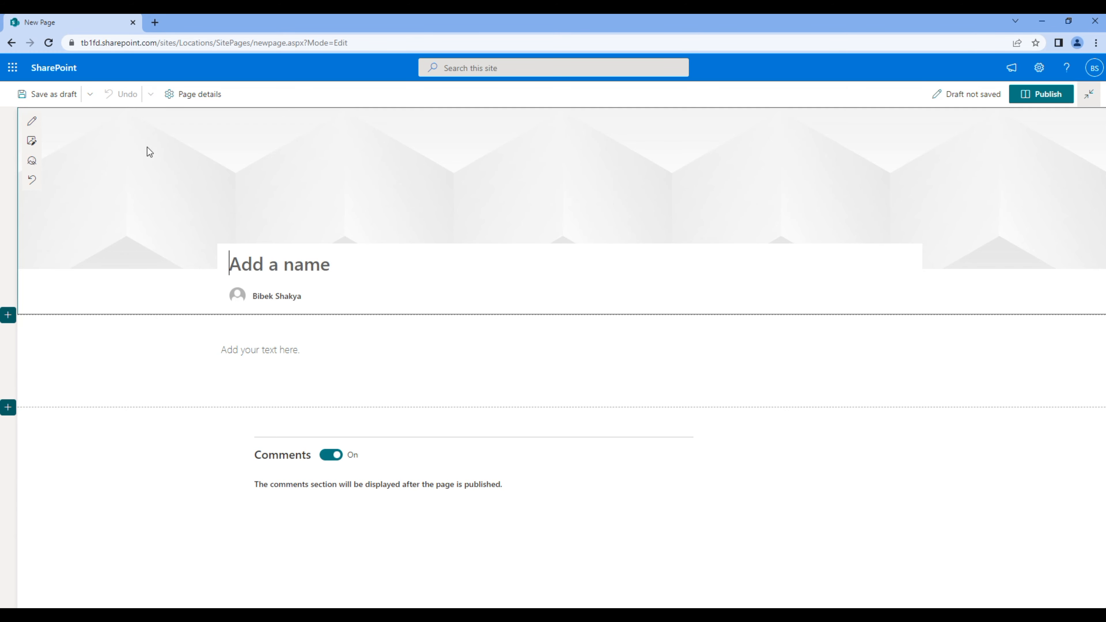
# Save the new page as a template and name it "Custom template".
pyautogui.click(93, 100)
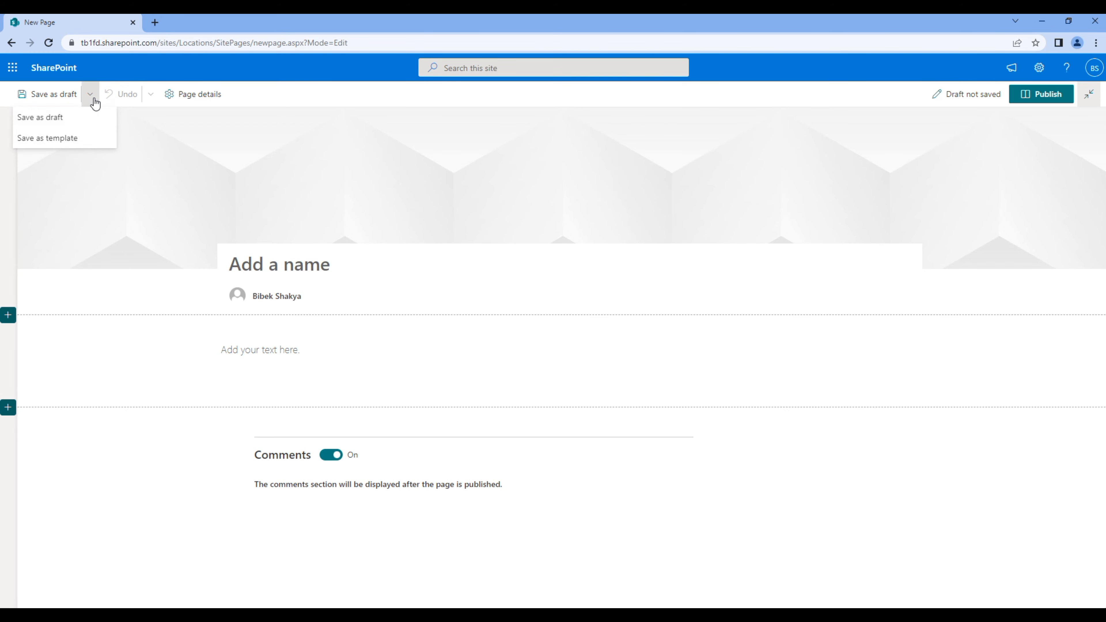
pyautogui.click(93, 139)
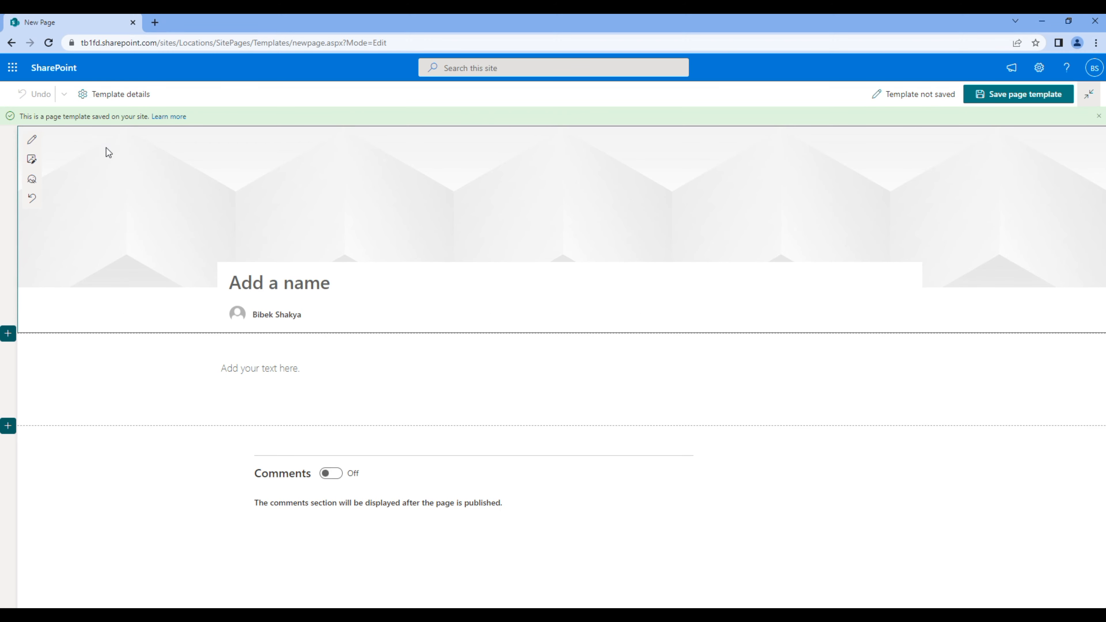
pyautogui.write('Custom template')
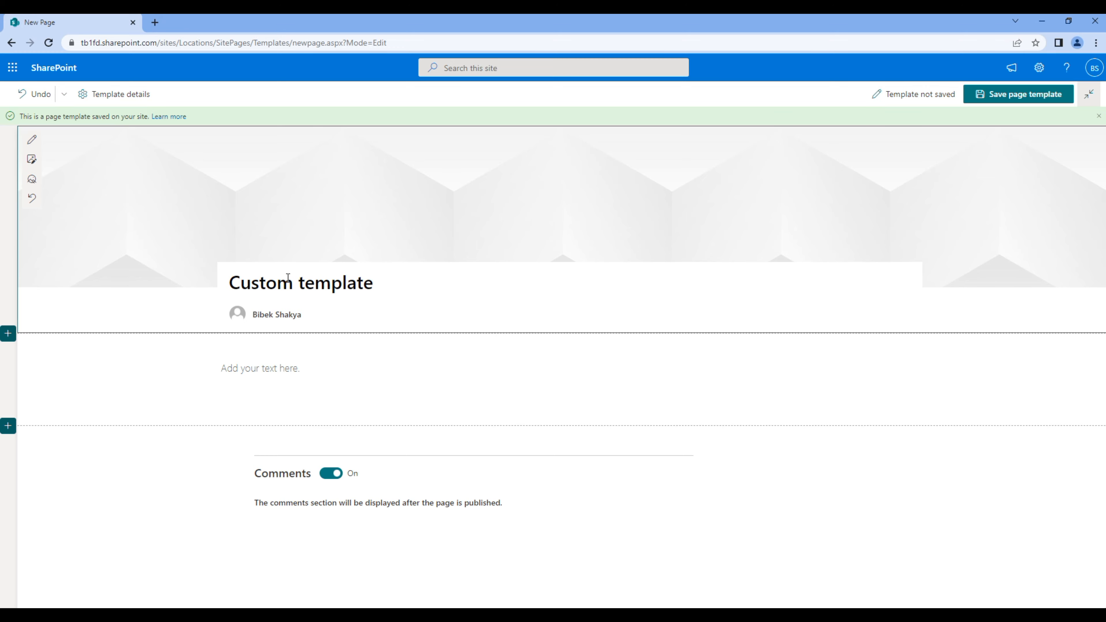
# Set the title area's banner to the stock image of a paint palette and green painting, and remove the page author.
pyautogui.click(32, 159)
pyautogui.click(140, 185)
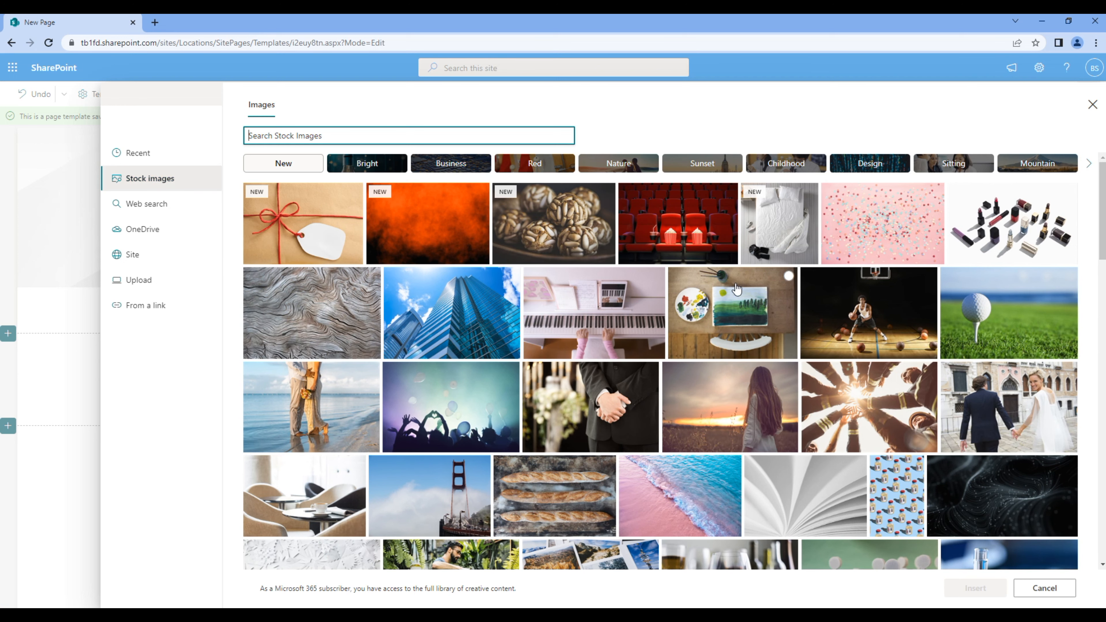
pyautogui.click(736, 290)
pyautogui.click(973, 588)
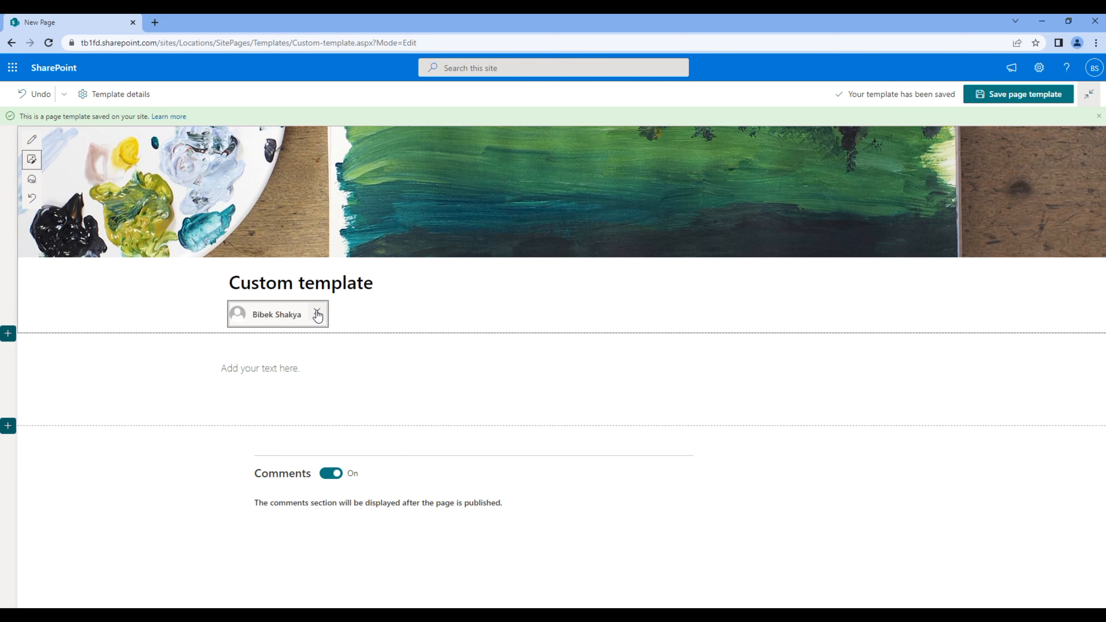
pyautogui.click(318, 313)
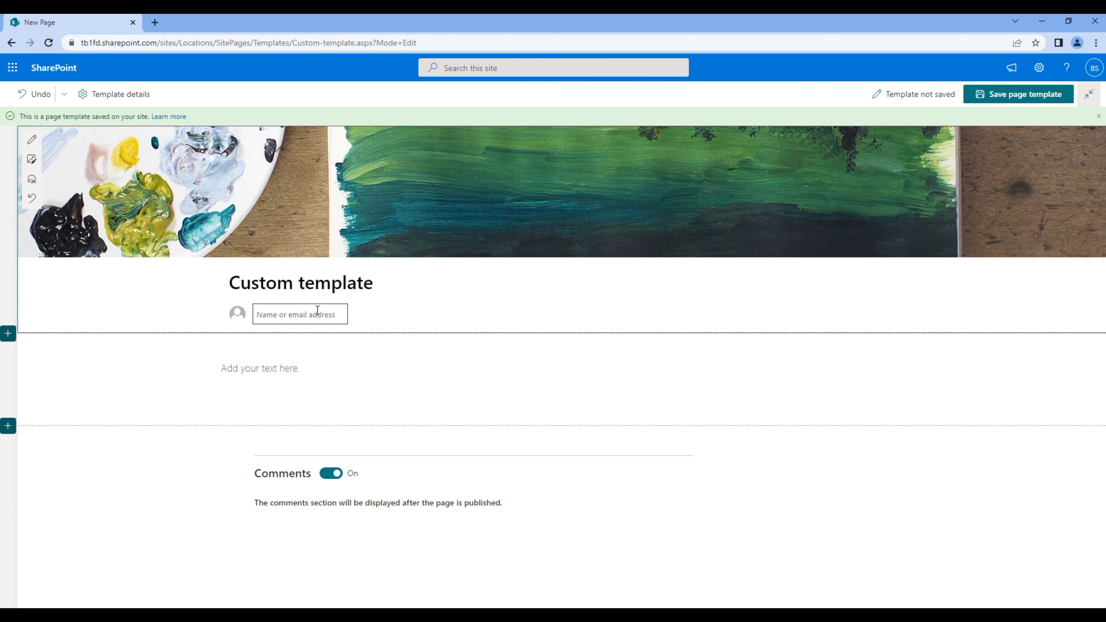
# Change the text section's layout to One-third right.
pyautogui.click(138, 360)
pyautogui.click(7, 351)
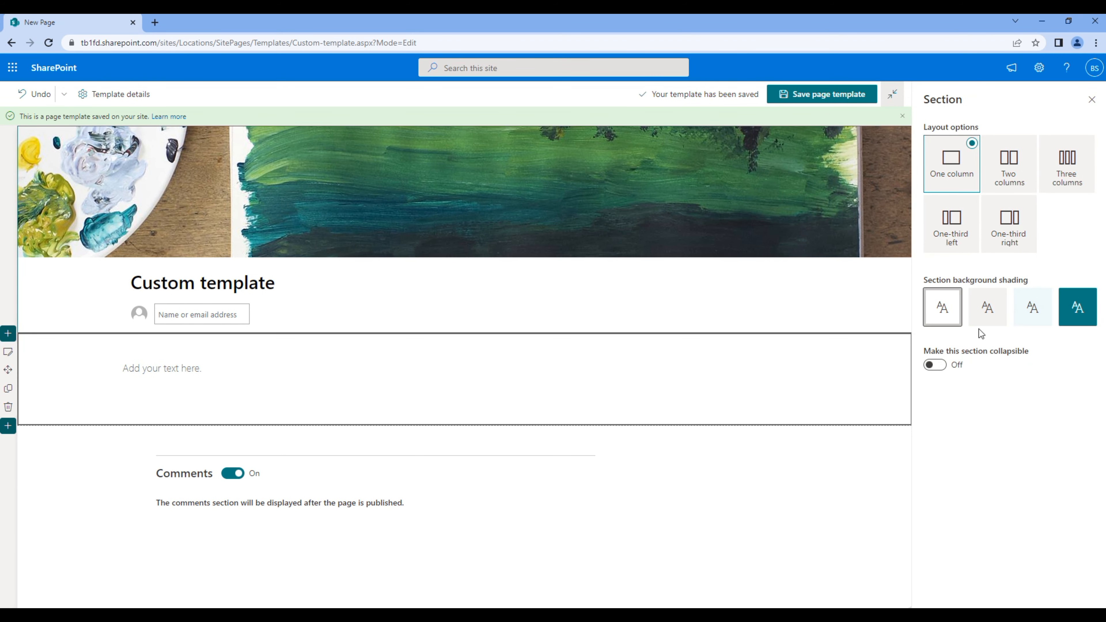
pyautogui.click(1022, 238)
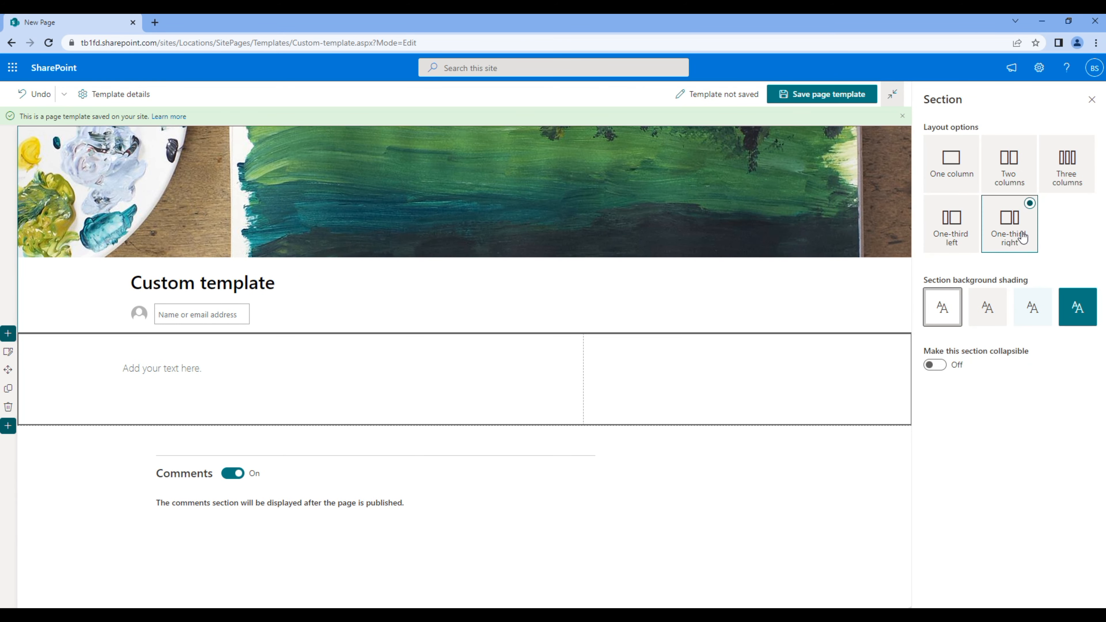
# Add a People web part to the section's narrow column and title it "Key contact".
pyautogui.click(702, 342)
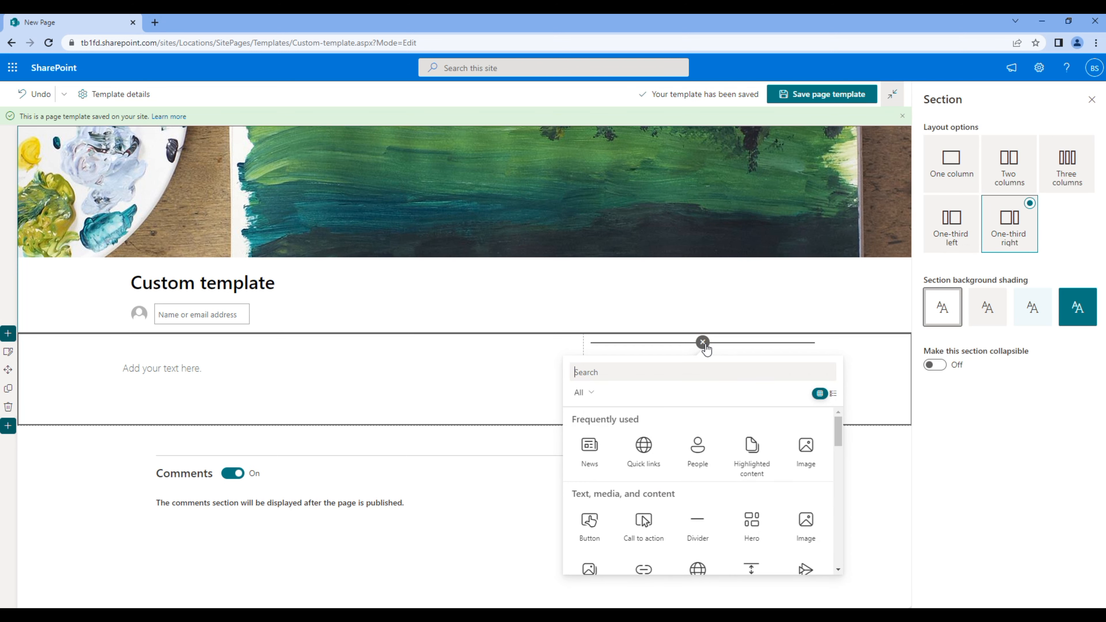
pyautogui.write('pe')
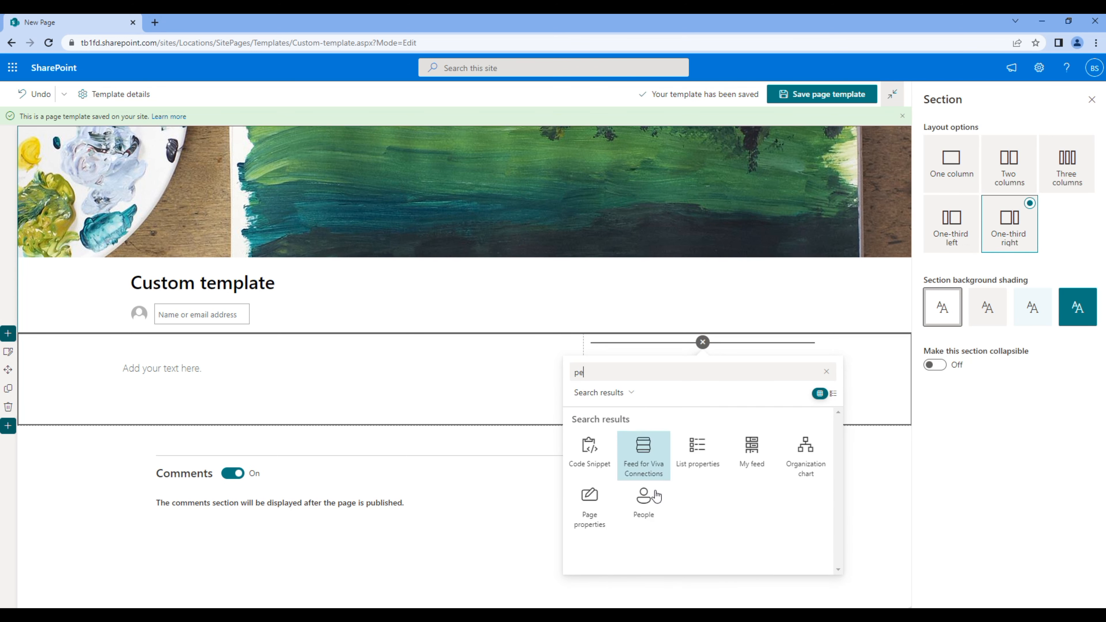
pyautogui.click(648, 503)
pyautogui.click(608, 370)
pyautogui.write('Key contact')
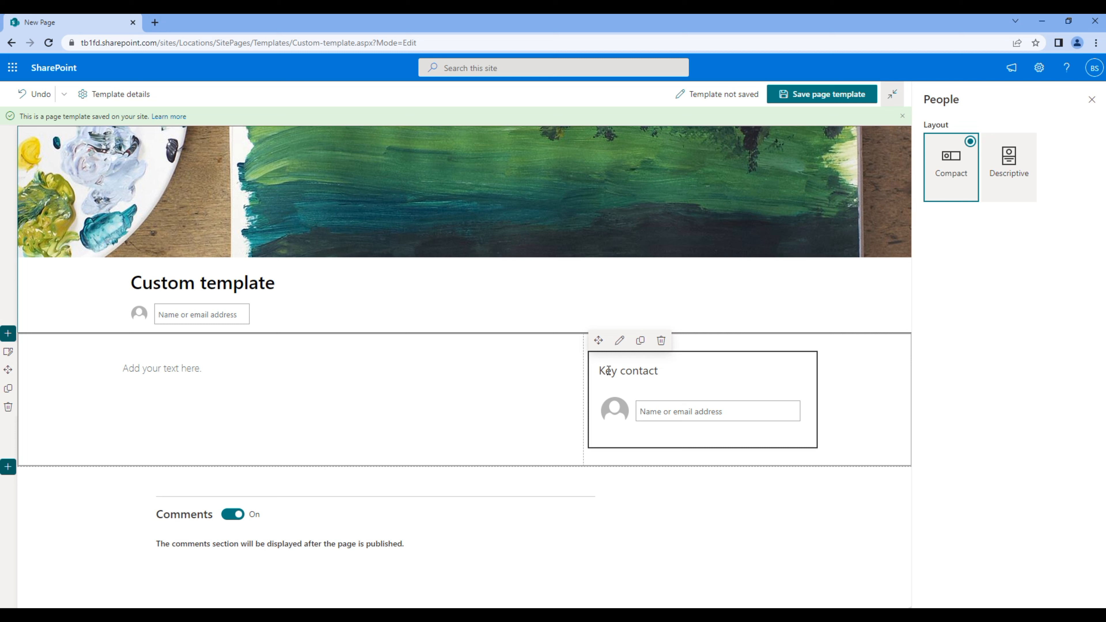
# Add the director as a person in the Key contact web part.
pyautogui.click(661, 416)
pyautogui.write('m')
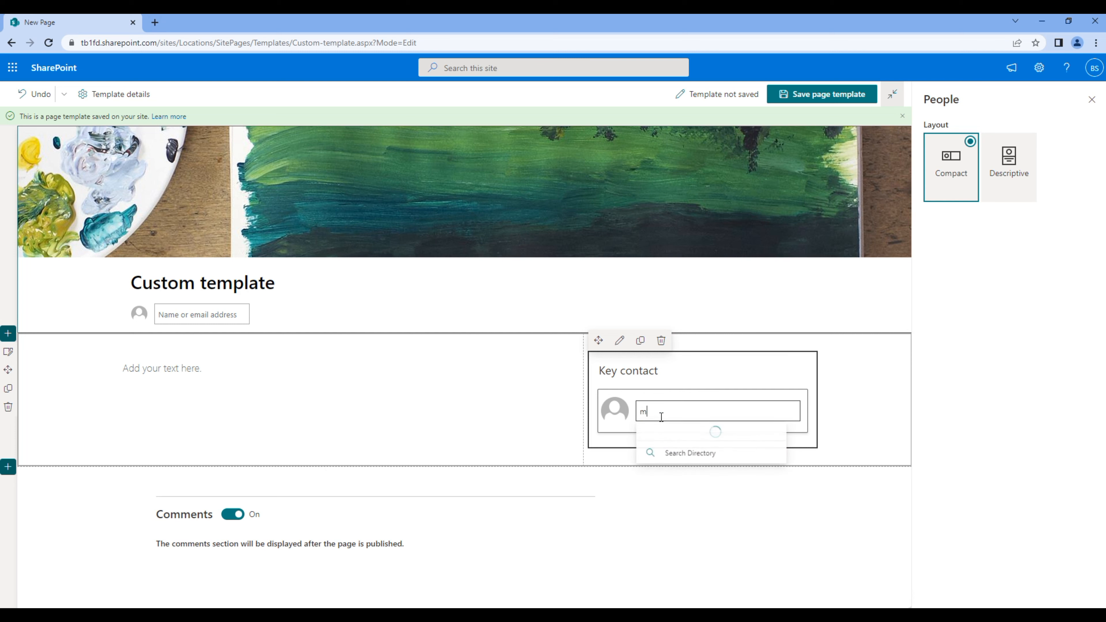
pyautogui.click(691, 466)
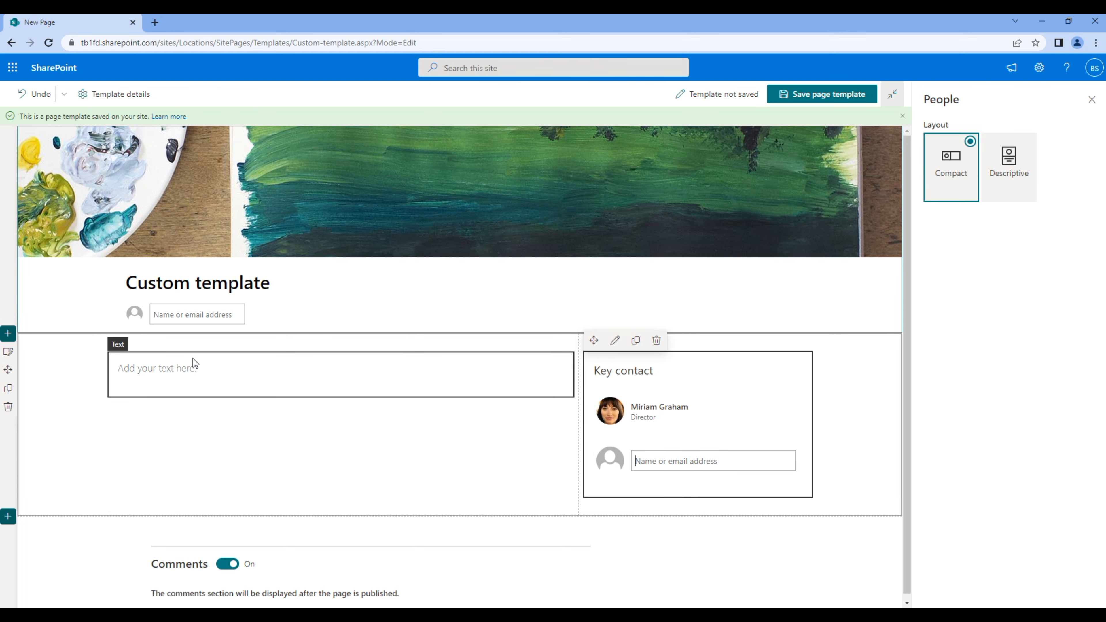
# Search for lorem ipsum in a new browser tab and copy the last three filler paragraphs from generator.lorem-ipsum.info.
pyautogui.click(156, 26)
pyautogui.write('lorem')
pyautogui.press('Return')
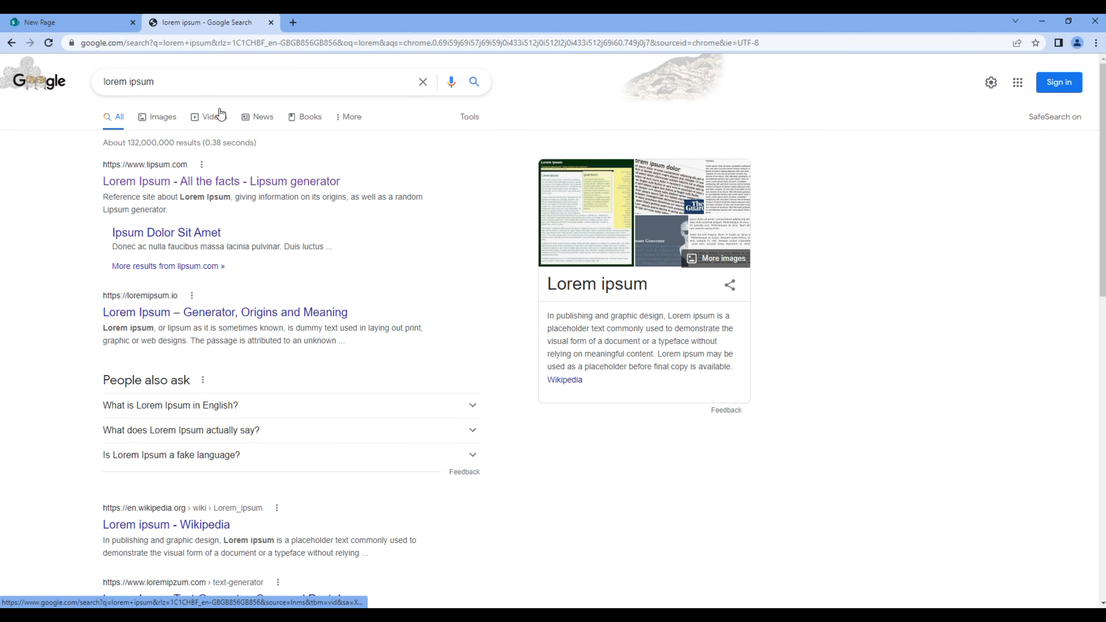
pyautogui.scroll(-5, 297, 296)
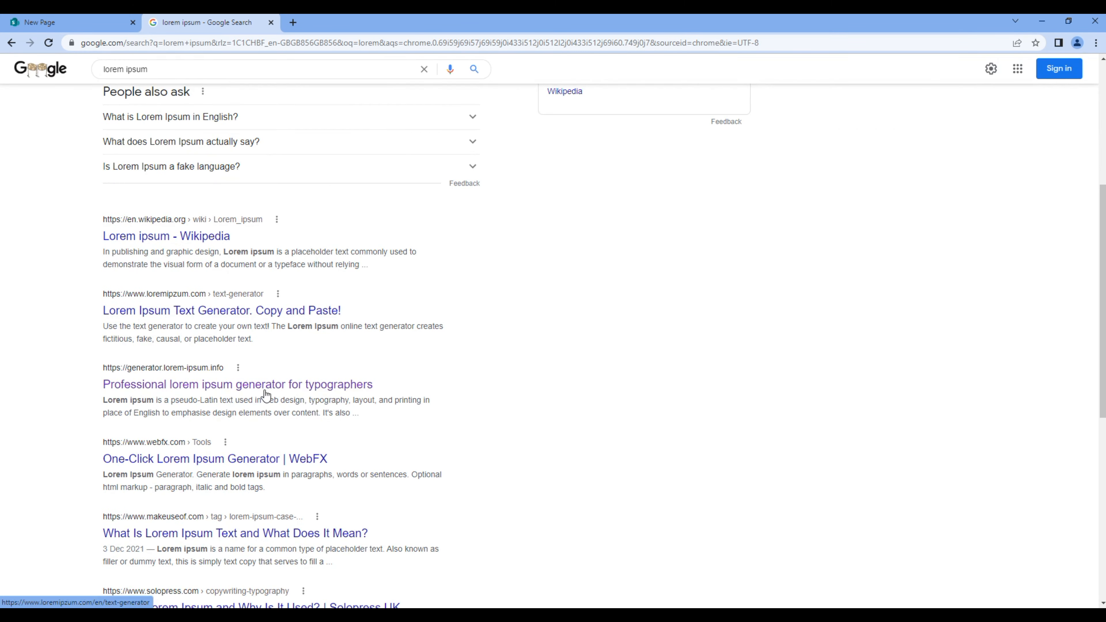
pyautogui.click(219, 391)
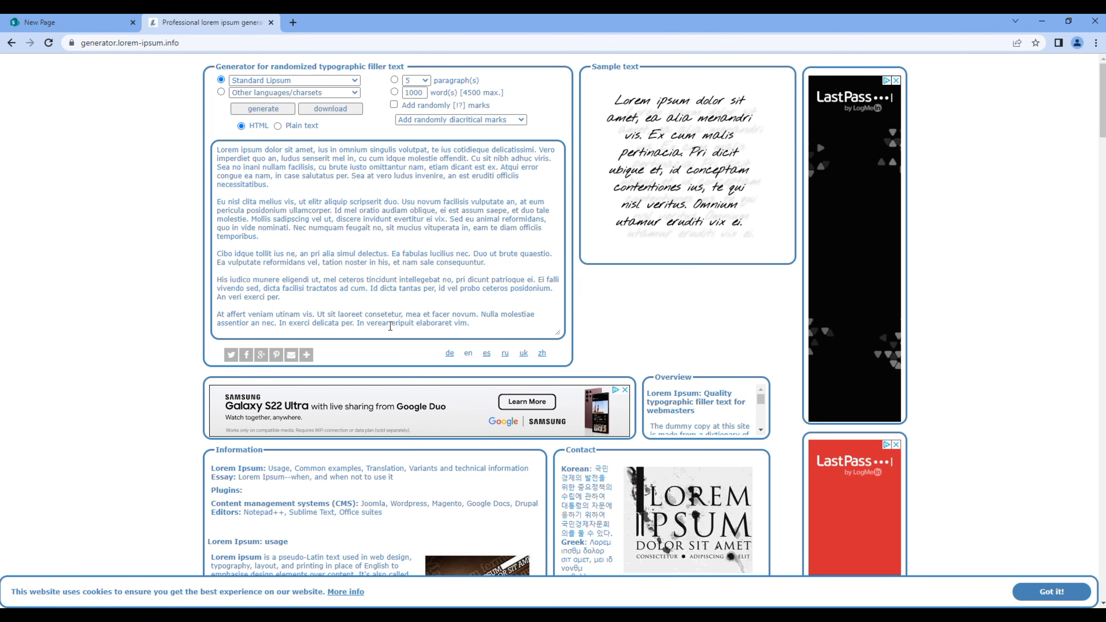
pyautogui.moveTo(473, 323); pyautogui.dragTo(216, 257)
pyautogui.hotkey('ctrl', 'c')
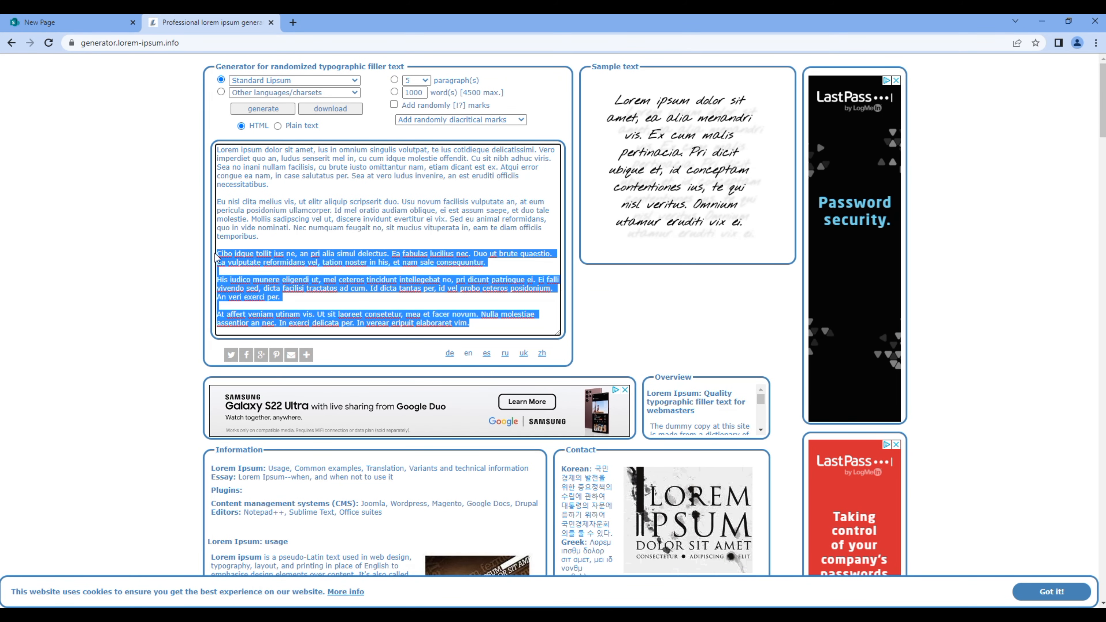
# Paste the copied paragraphs into the template's text web part and make the first paragraph bold.
pyautogui.click(61, 24)
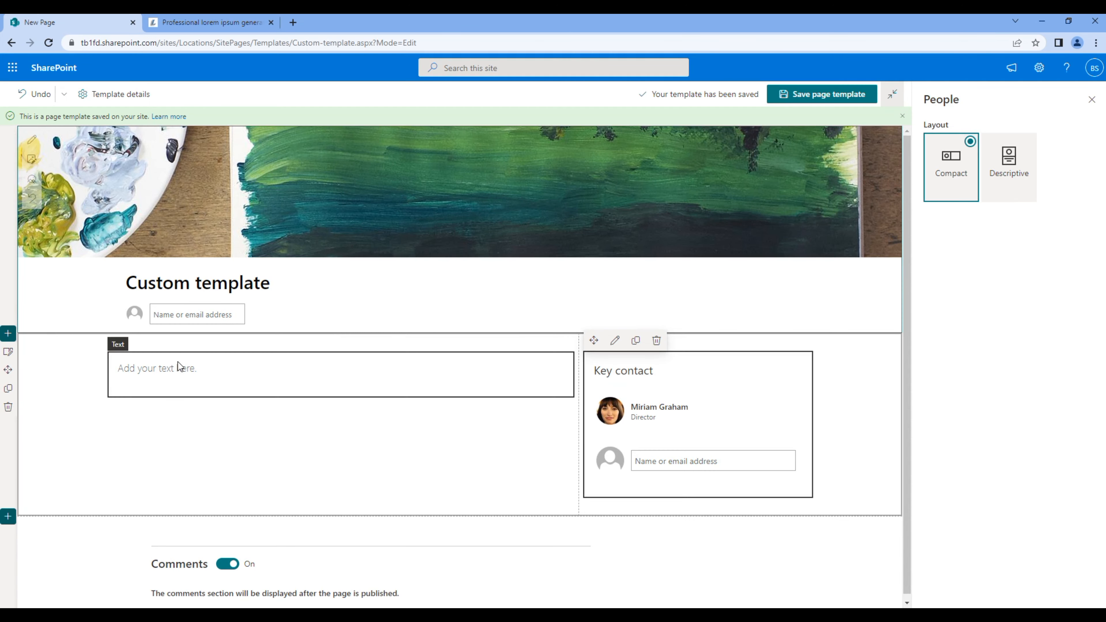
pyautogui.click(196, 371)
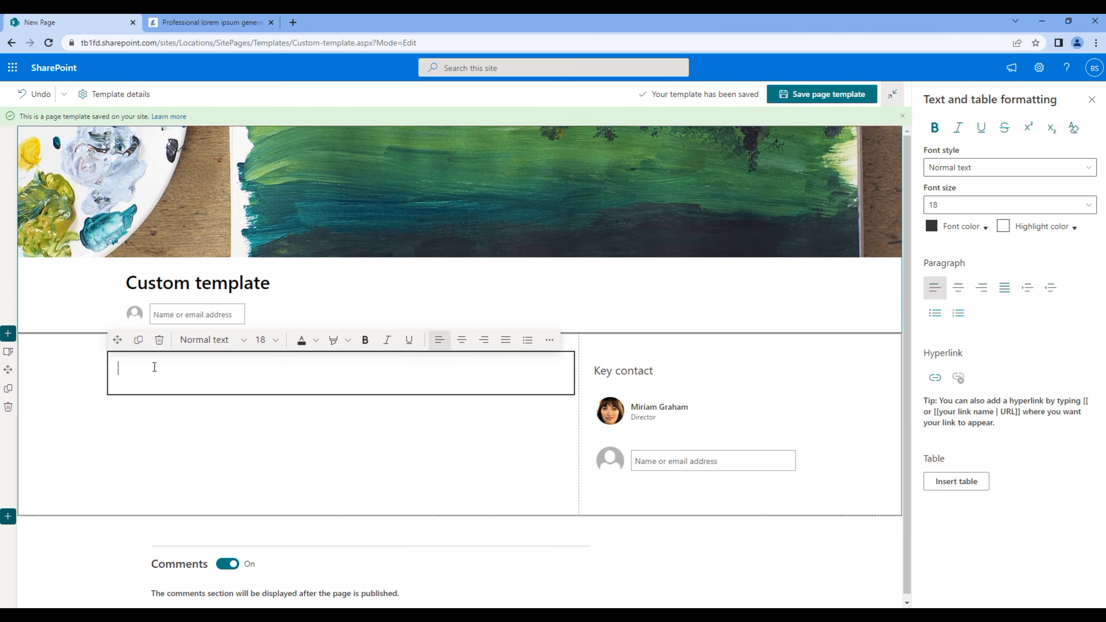
pyautogui.hotkey('ctrl', 'v')
pyautogui.moveTo(465, 383); pyautogui.dragTo(117, 368)
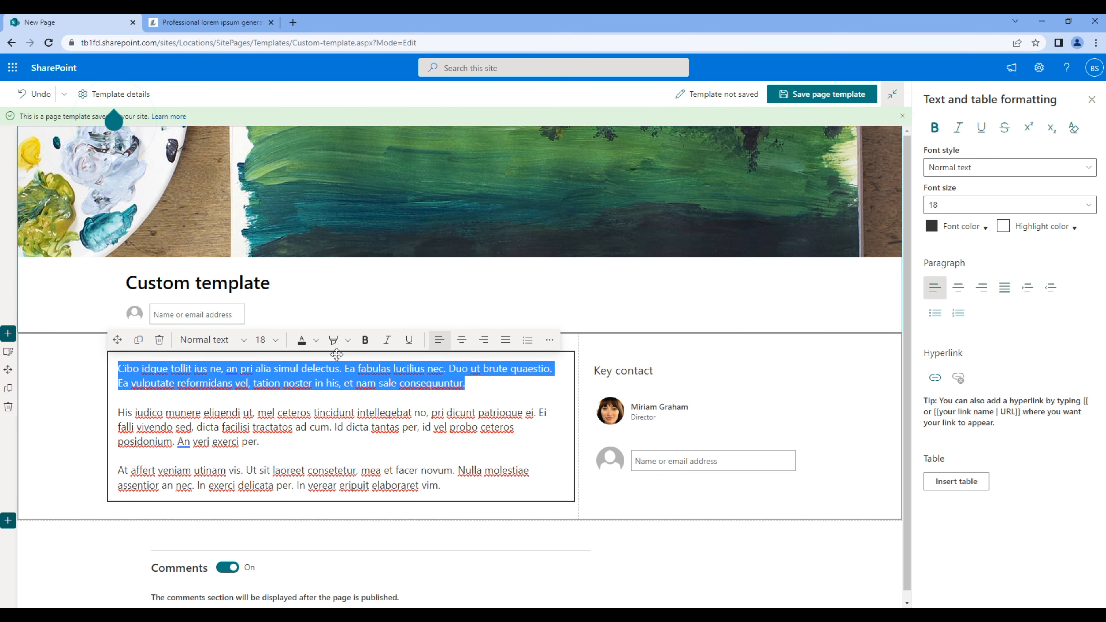
pyautogui.click(365, 344)
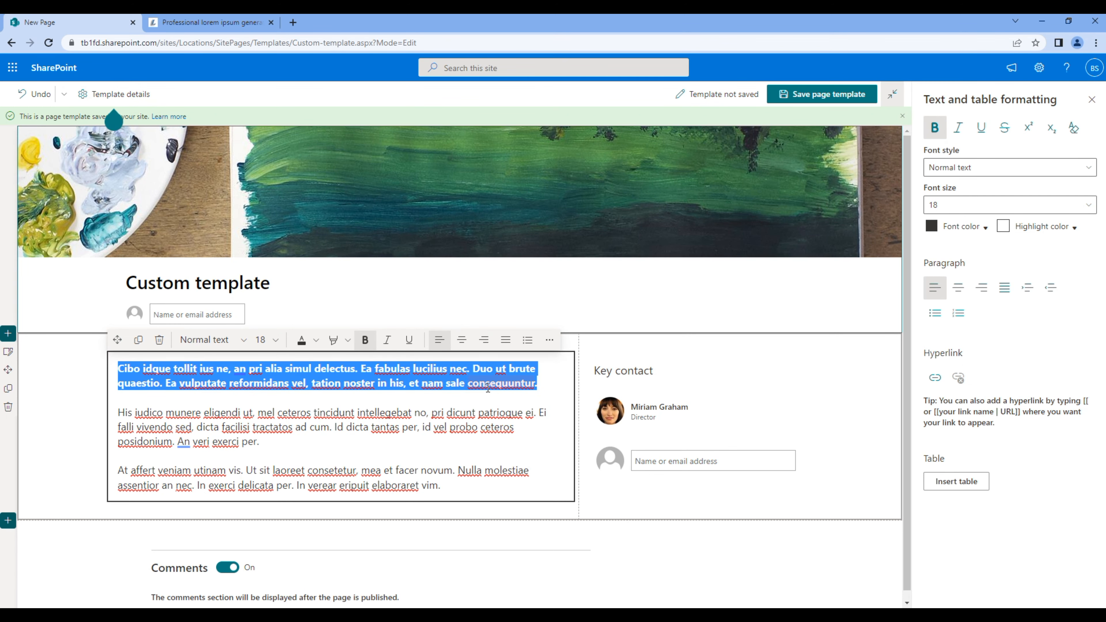
# Add a Quick links web part below the text in column one and title it "Quick links".
pyautogui.scroll(-1, 490, 401)
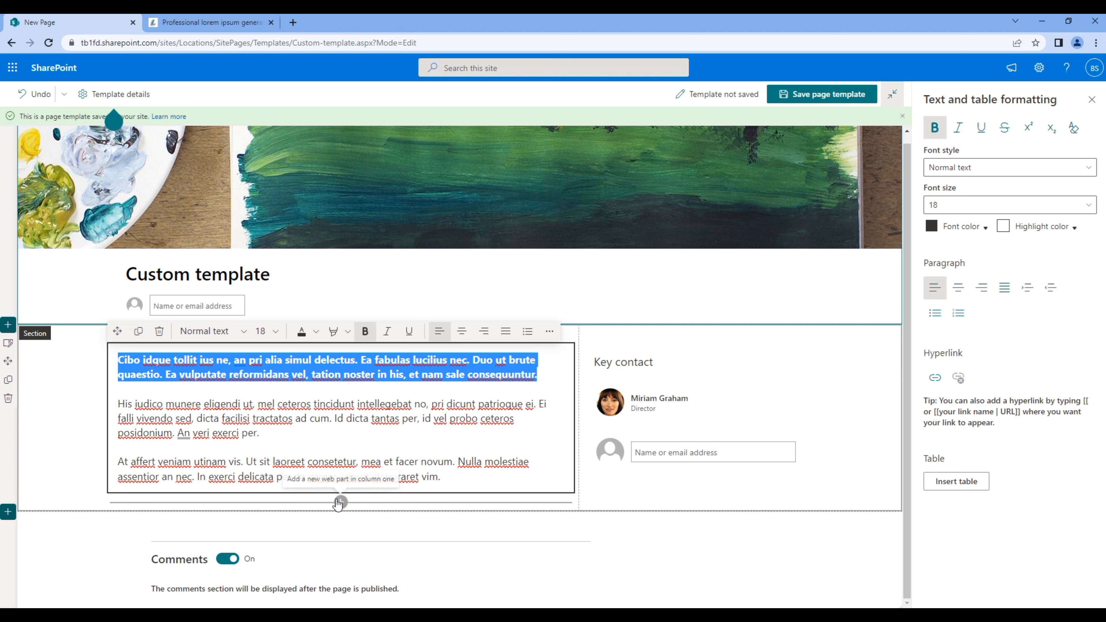
pyautogui.click(340, 502)
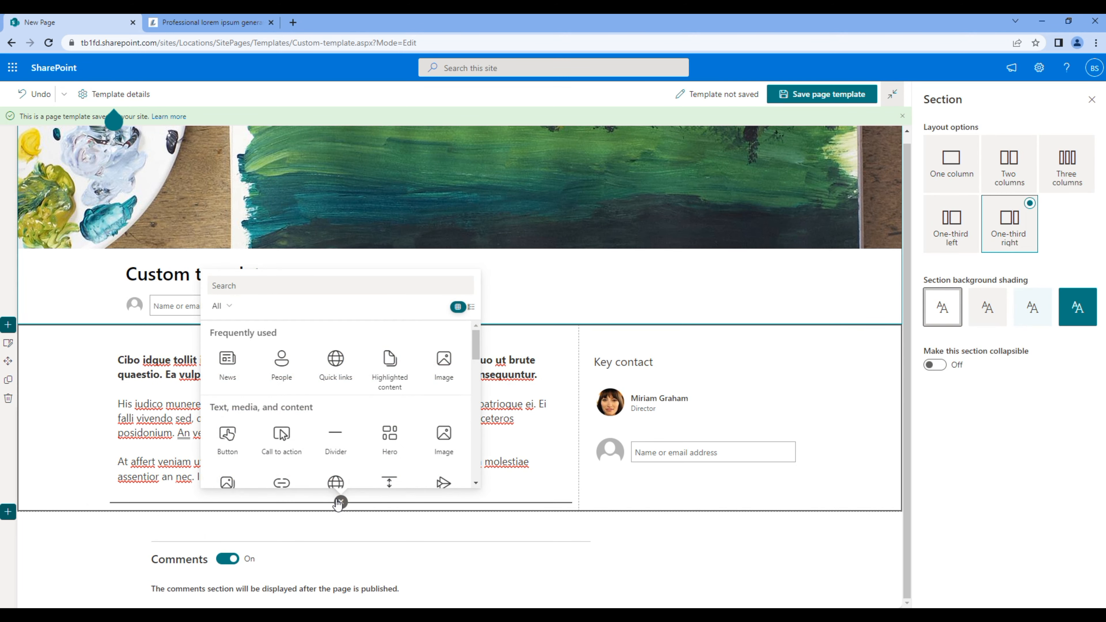
pyautogui.write('q')
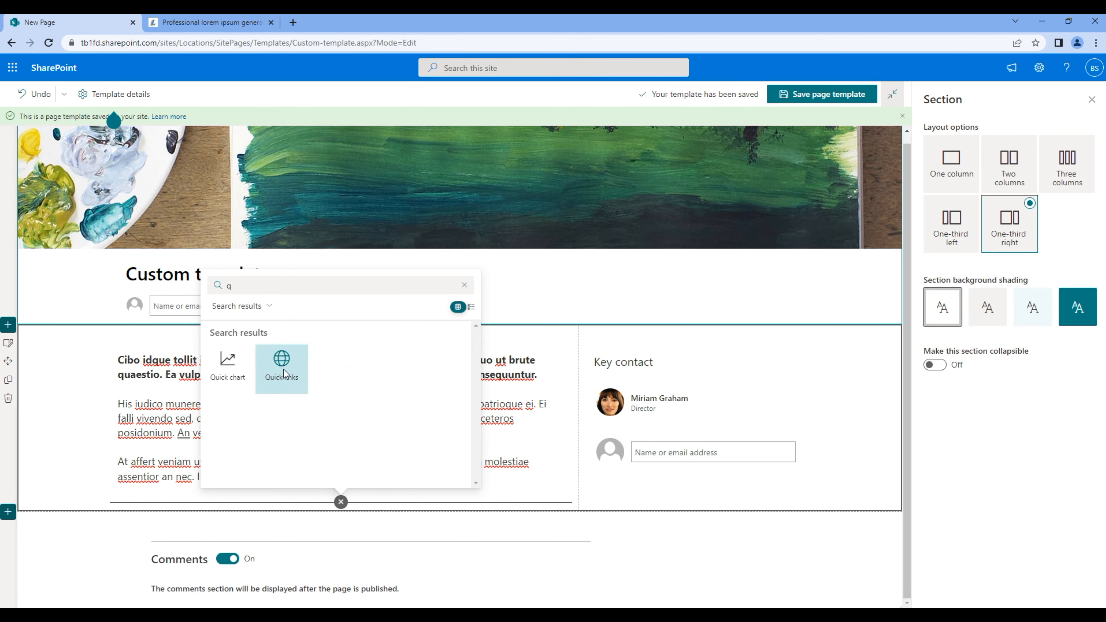
pyautogui.click(282, 368)
pyautogui.scroll(-3, 284, 373)
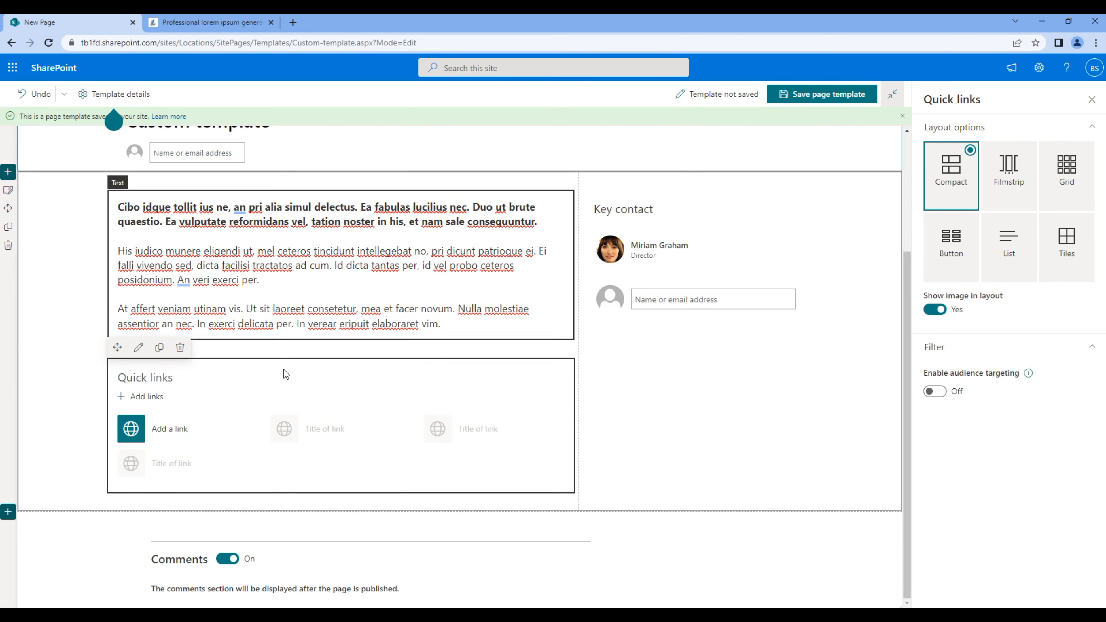
pyautogui.click(285, 374)
pyautogui.write('Quick In')
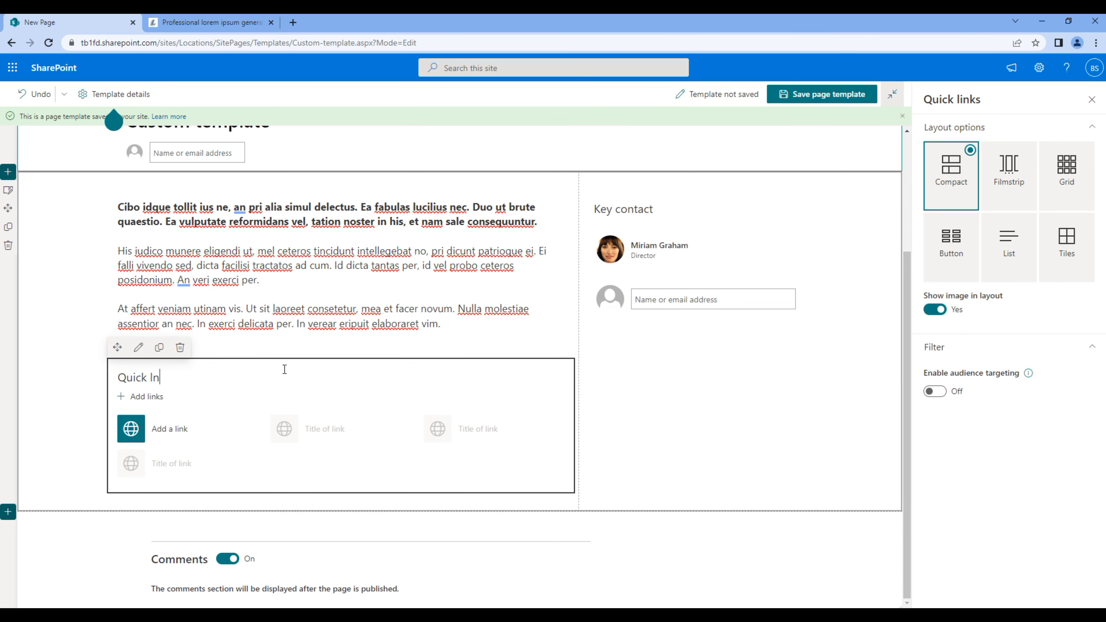
pyautogui.press('BackSpace')
pyautogui.write('inks')
# Copy the Locations site address from the page URL and add it as a link in the Quick links web part.
pyautogui.moveTo(213, 43); pyautogui.dragTo(66, 43)
pyautogui.hotkey('ctrl', 'c')
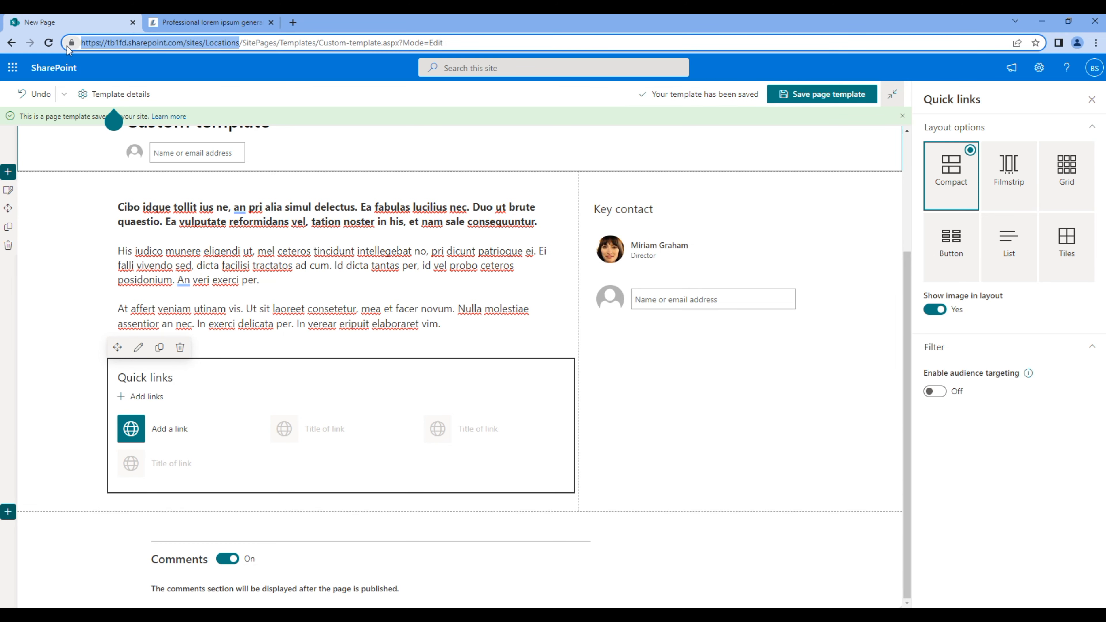
pyautogui.click(174, 432)
pyautogui.click(150, 283)
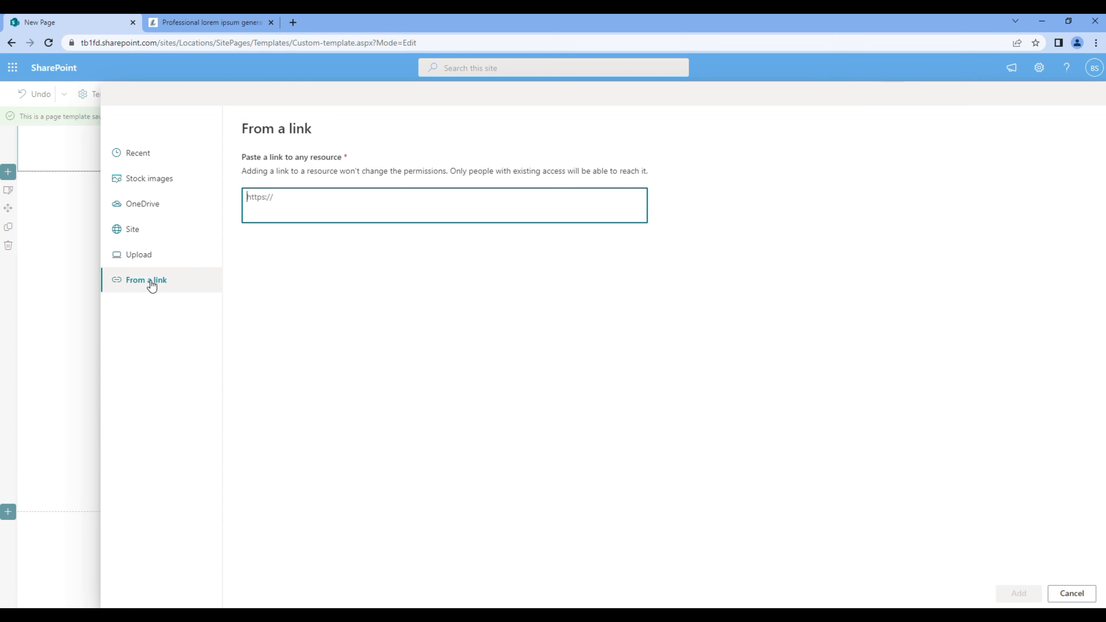
pyautogui.hotkey('ctrl', 'v')
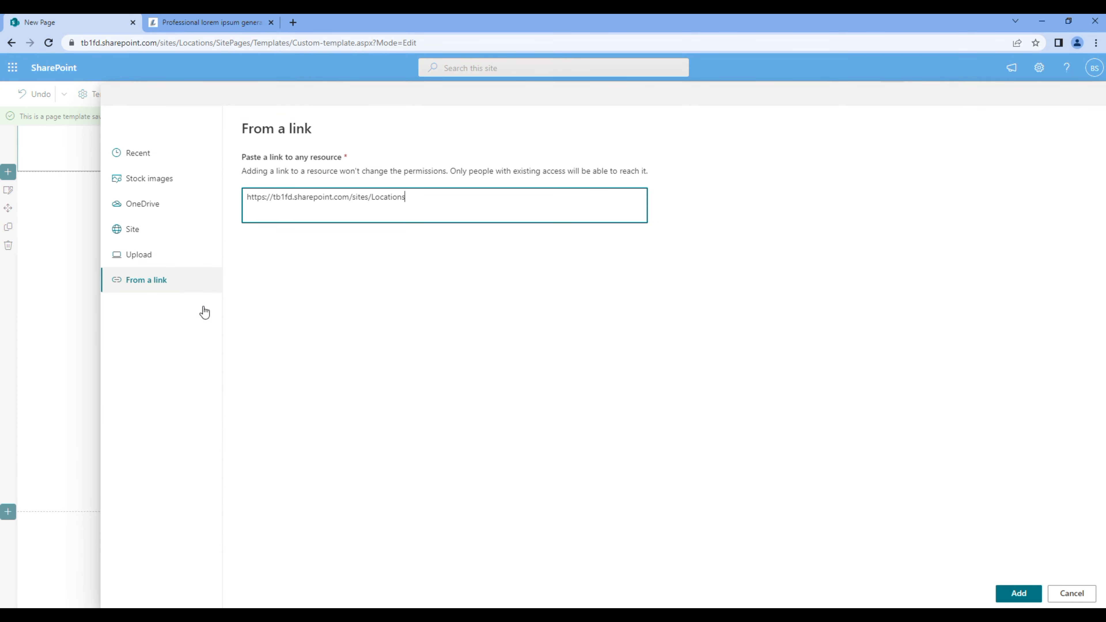
pyautogui.click(1018, 593)
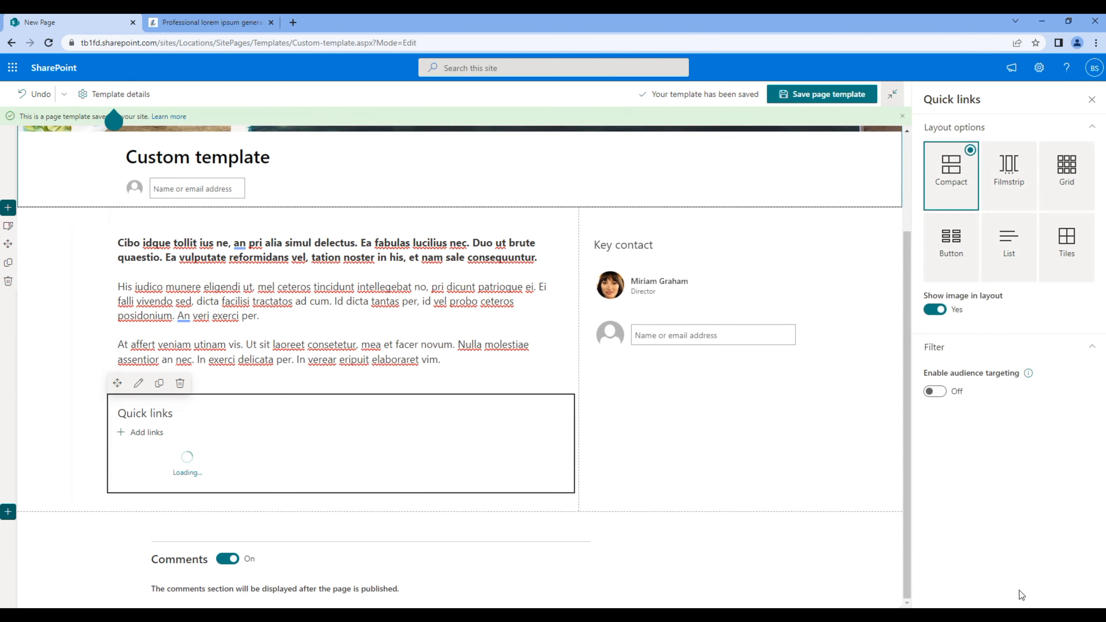
# Give the Locations quick link a custom stock-image thumbnail of the woman in glasses, found by searching "events", and retitle the link "Events".
pyautogui.click(979, 278)
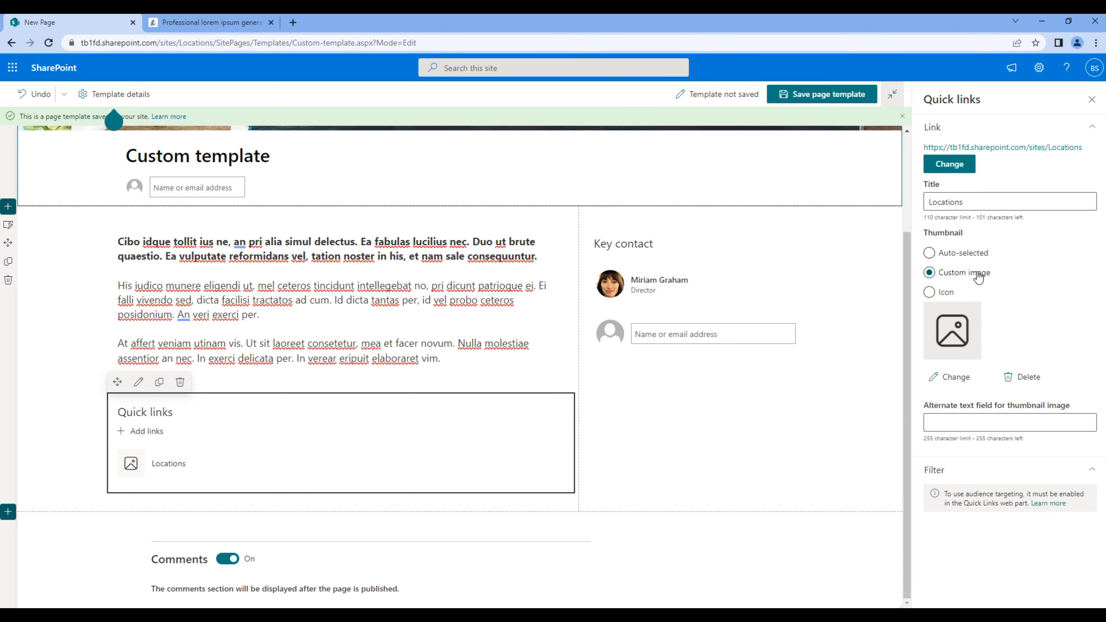
pyautogui.click(954, 377)
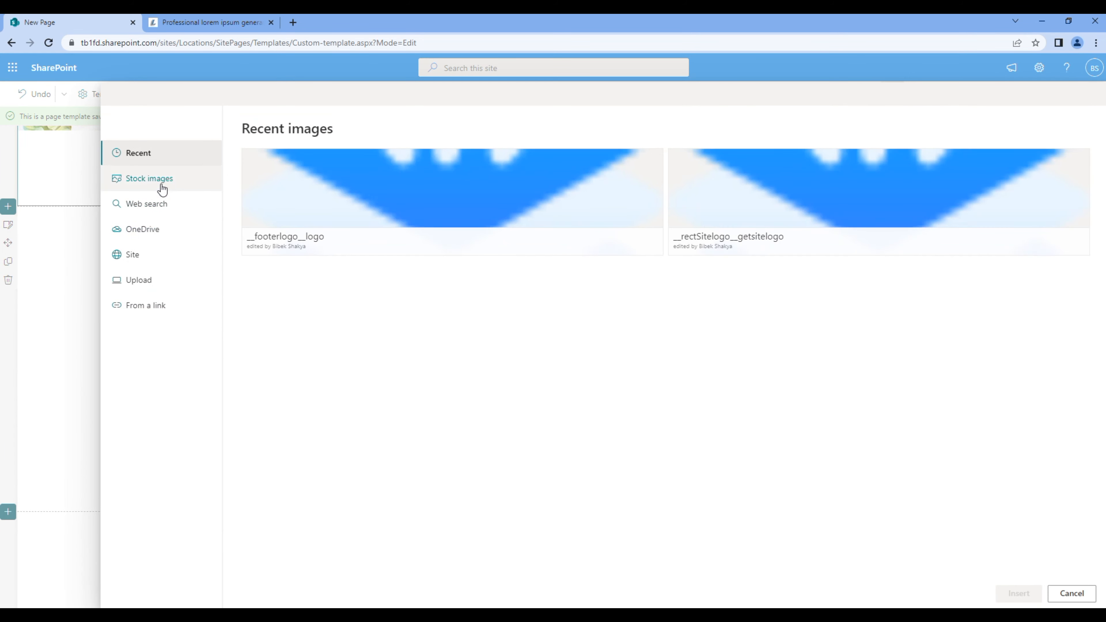
pyautogui.click(161, 185)
pyautogui.write('even')
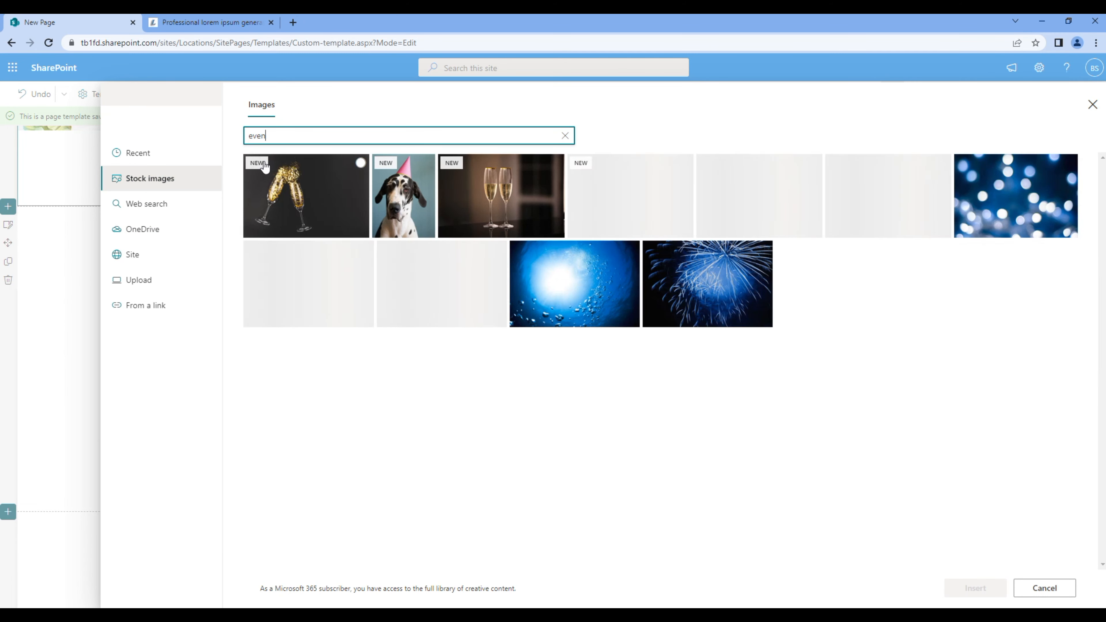
pyautogui.write('ts')
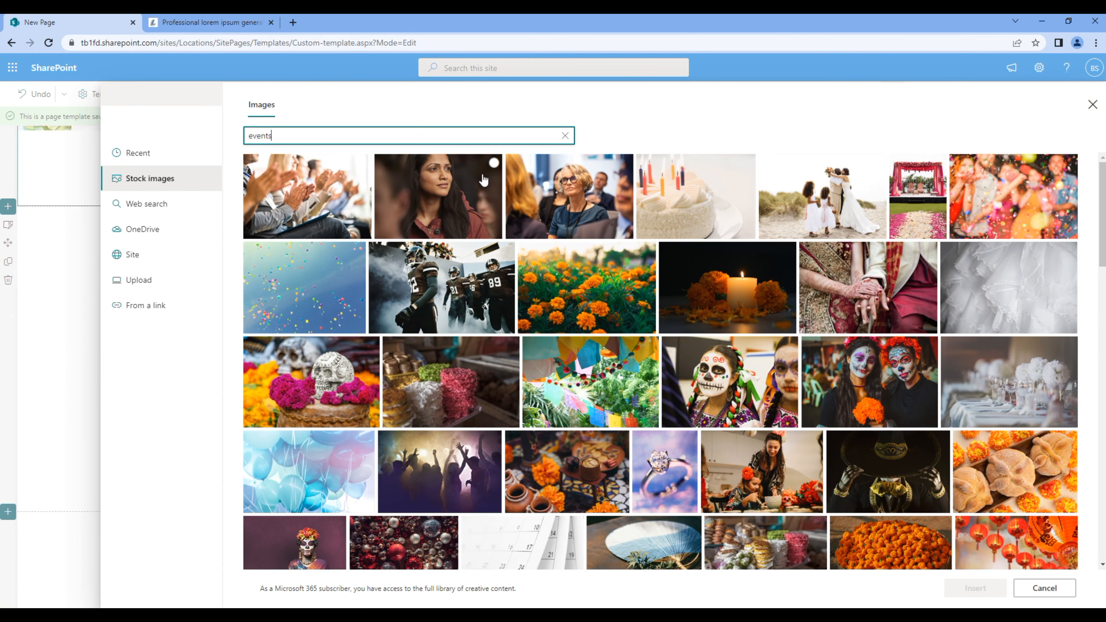
pyautogui.click(559, 193)
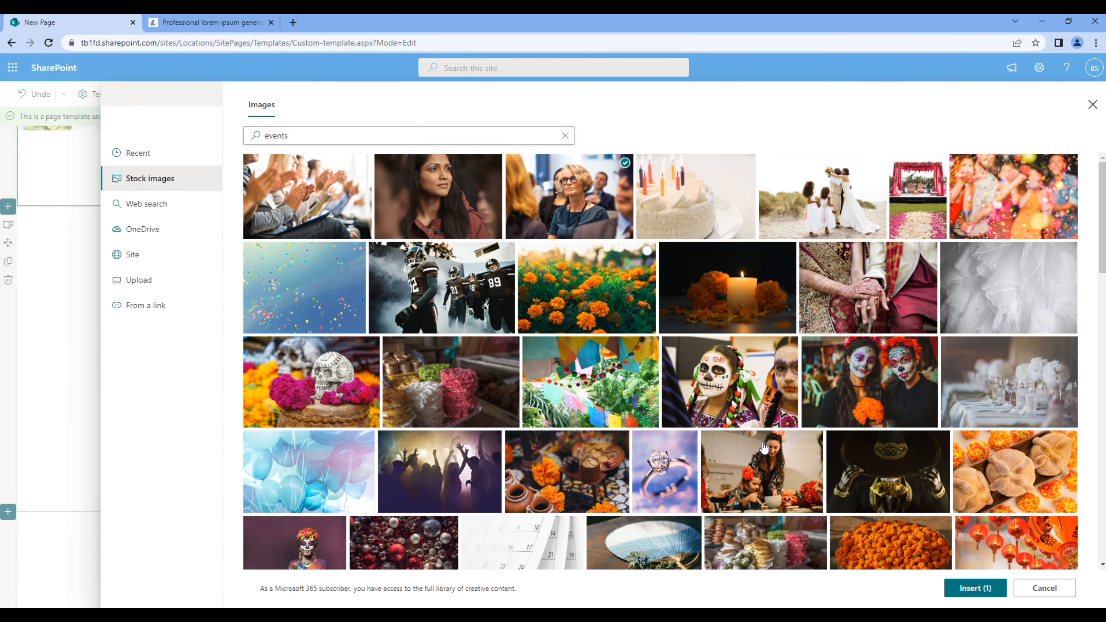
pyautogui.click(974, 589)
pyautogui.moveTo(964, 202); pyautogui.dragTo(919, 204)
pyautogui.write('Events')
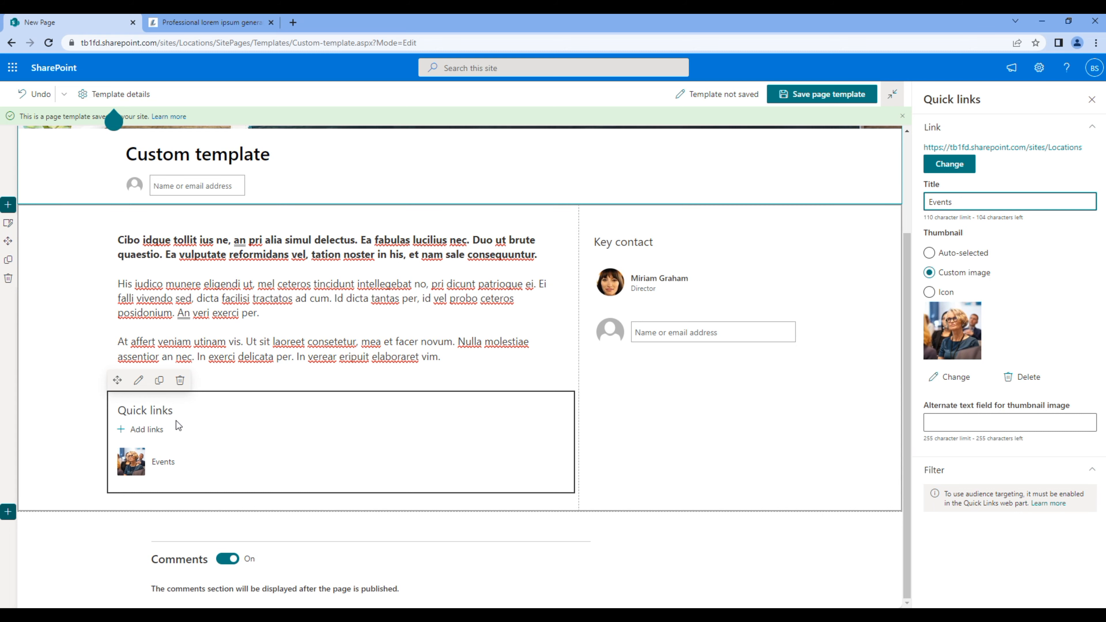
pyautogui.click(158, 432)
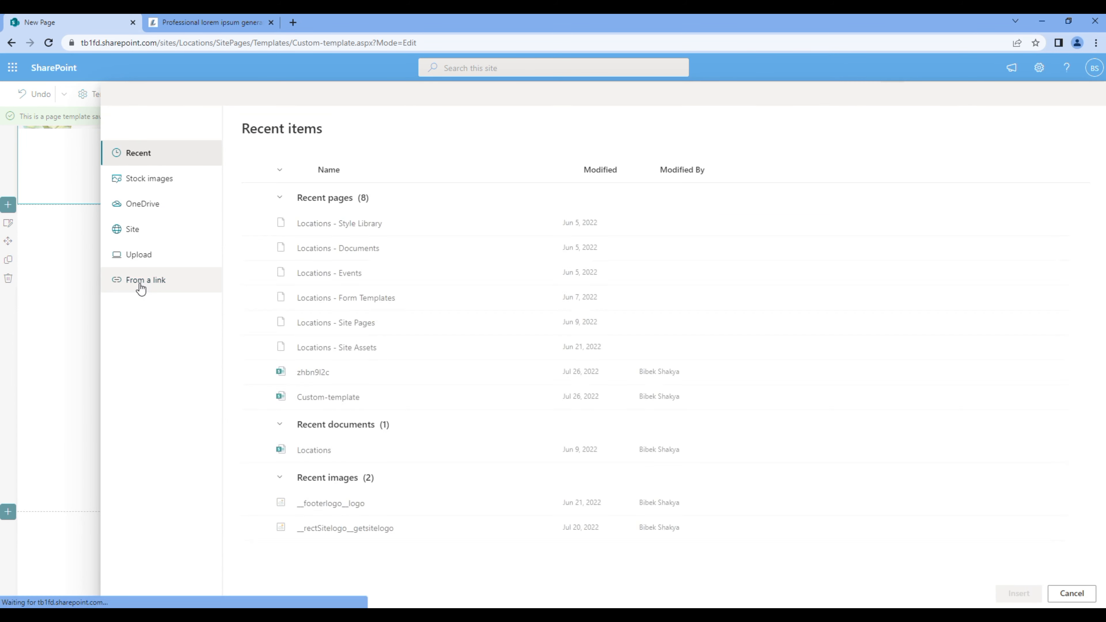
pyautogui.click(140, 283)
pyautogui.hotkey('ctrl', 'v')
pyautogui.click(599, 402)
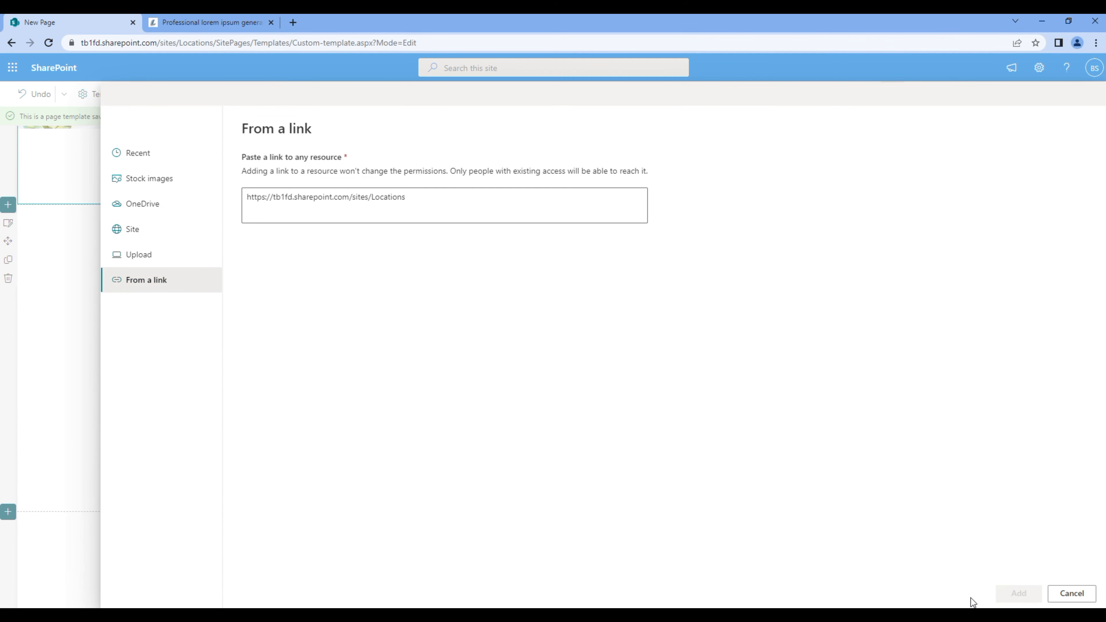
pyautogui.click(1016, 594)
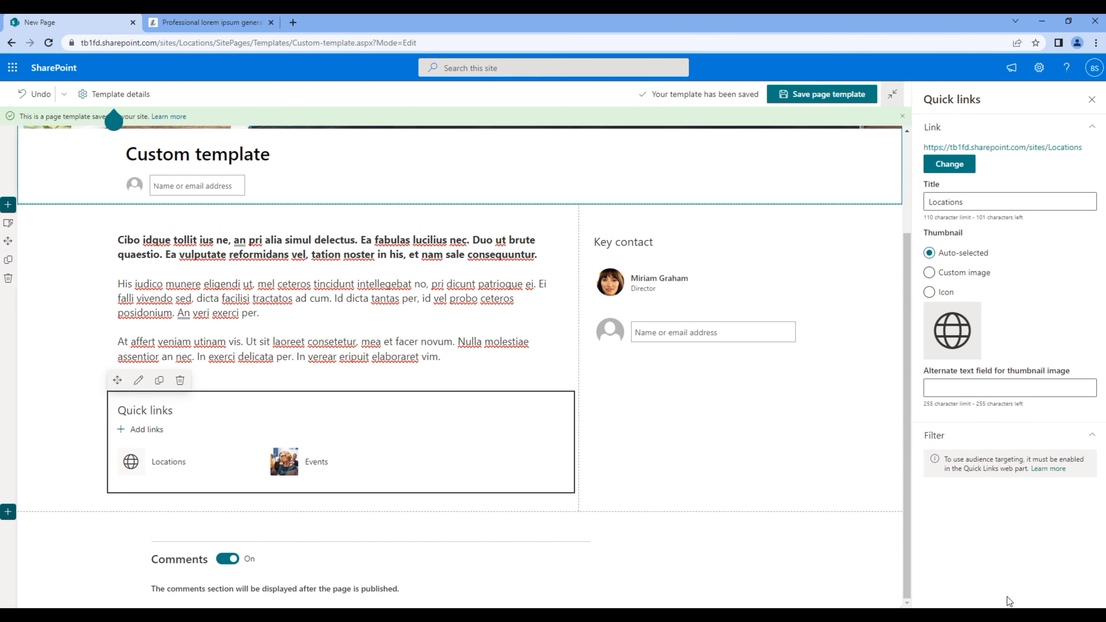
pyautogui.doubleClick(978, 201)
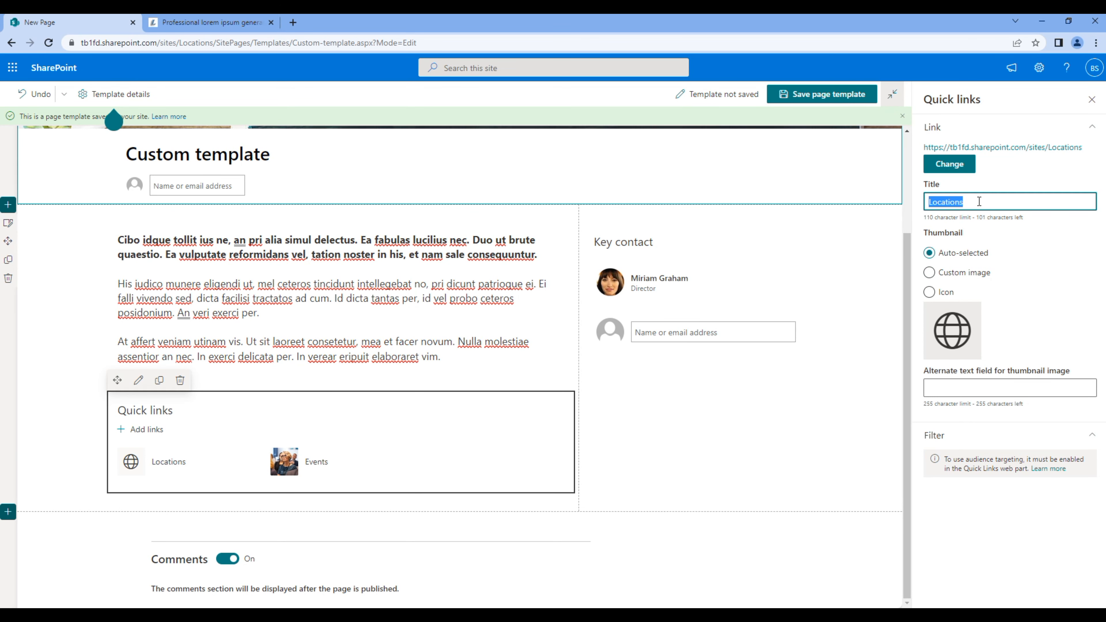
pyautogui.write('Plan and facilities')
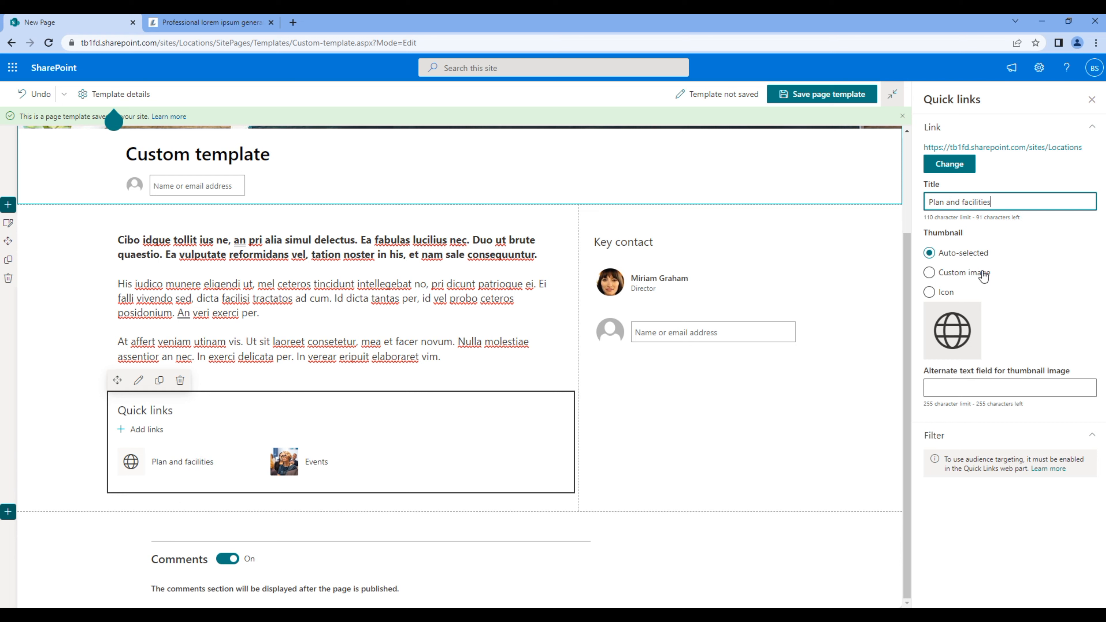
# Set the Plan and facilities link's custom thumbnail to the stock photo of hands over a paper-covered table, found by searching "plan".
pyautogui.click(978, 277)
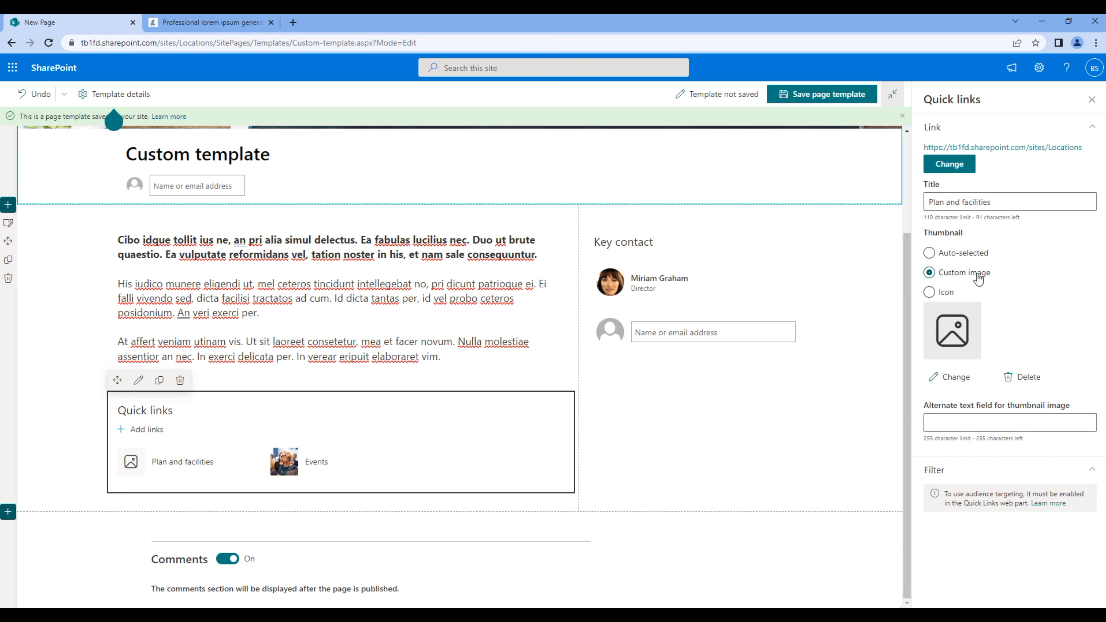
pyautogui.click(955, 377)
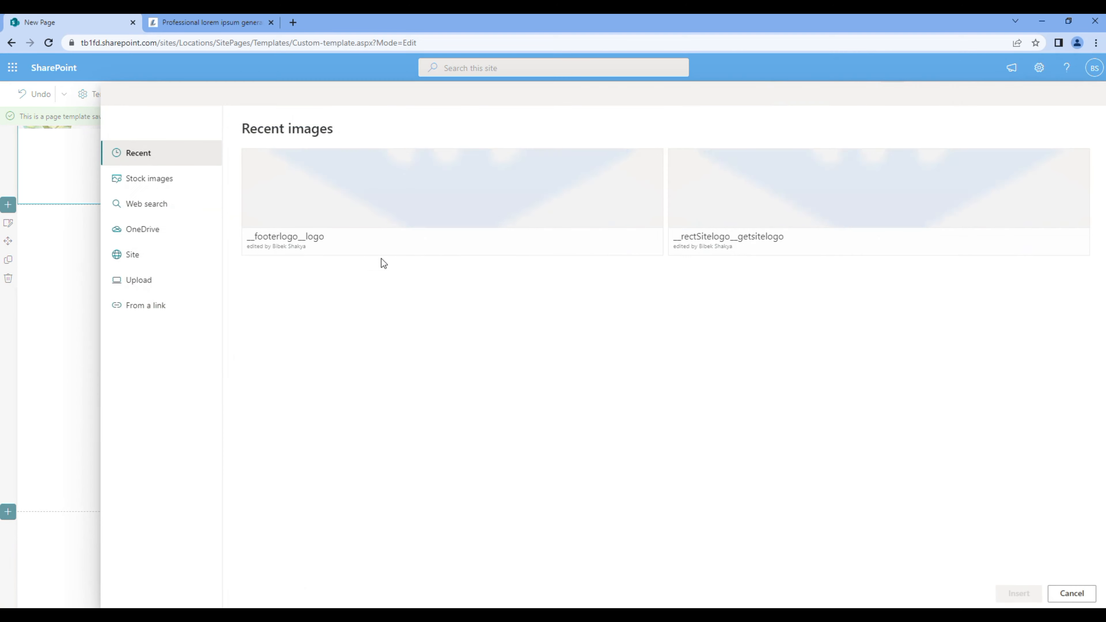
pyautogui.click(156, 187)
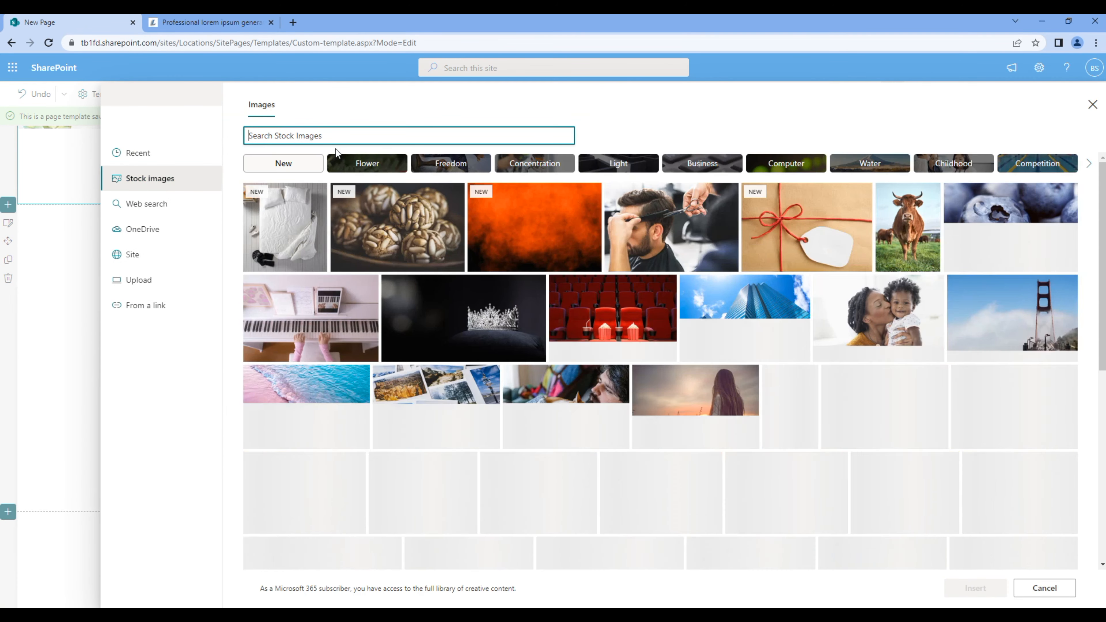
pyautogui.write('plan')
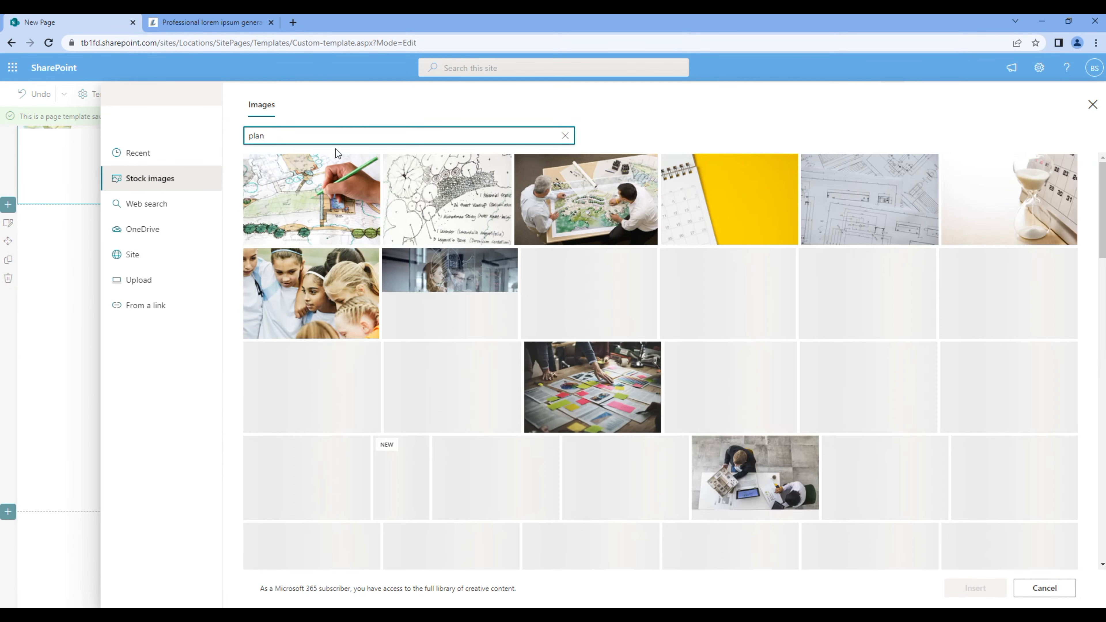
pyautogui.click(647, 403)
pyautogui.click(983, 587)
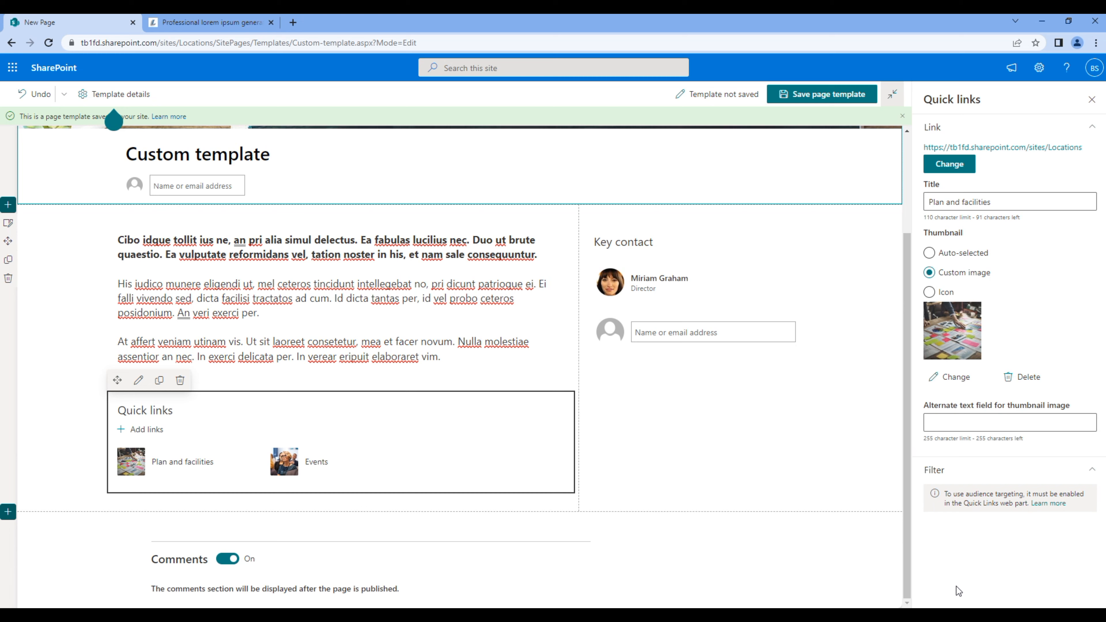
pyautogui.click(143, 431)
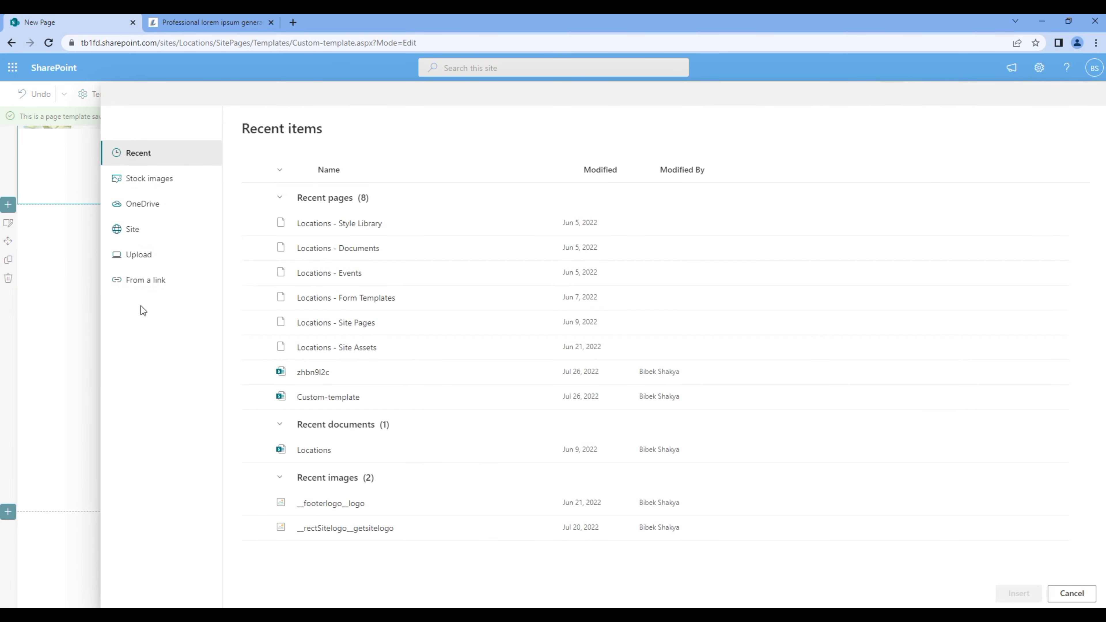
pyautogui.click(151, 281)
pyautogui.write('https://tb1fd.sharepoint.com/sites/Locations')
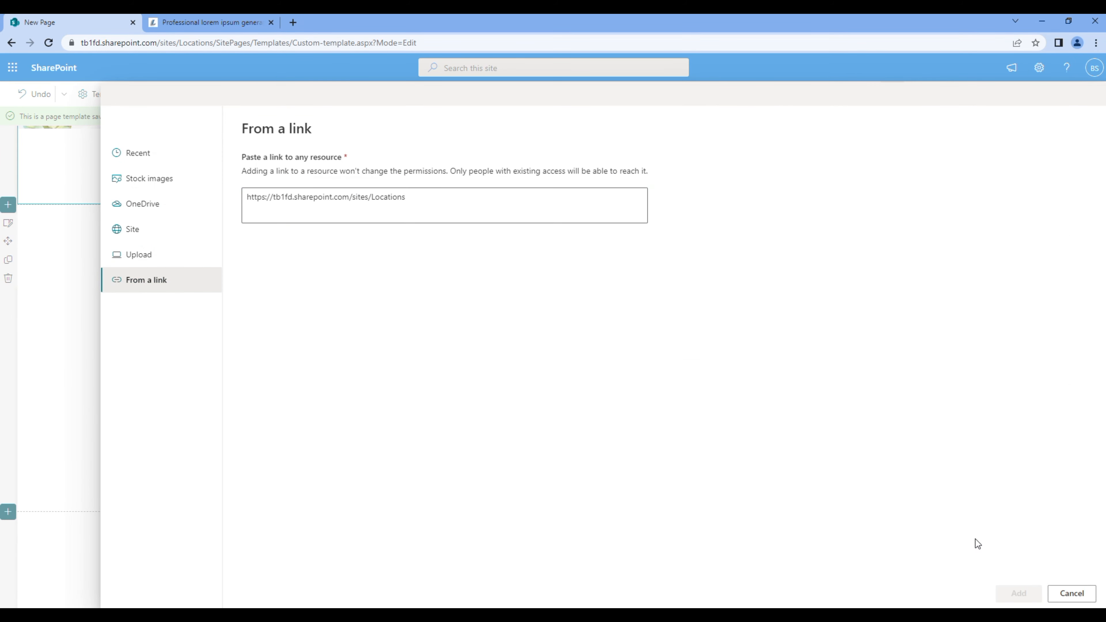
pyautogui.click(1018, 593)
pyautogui.tripleClick(977, 201)
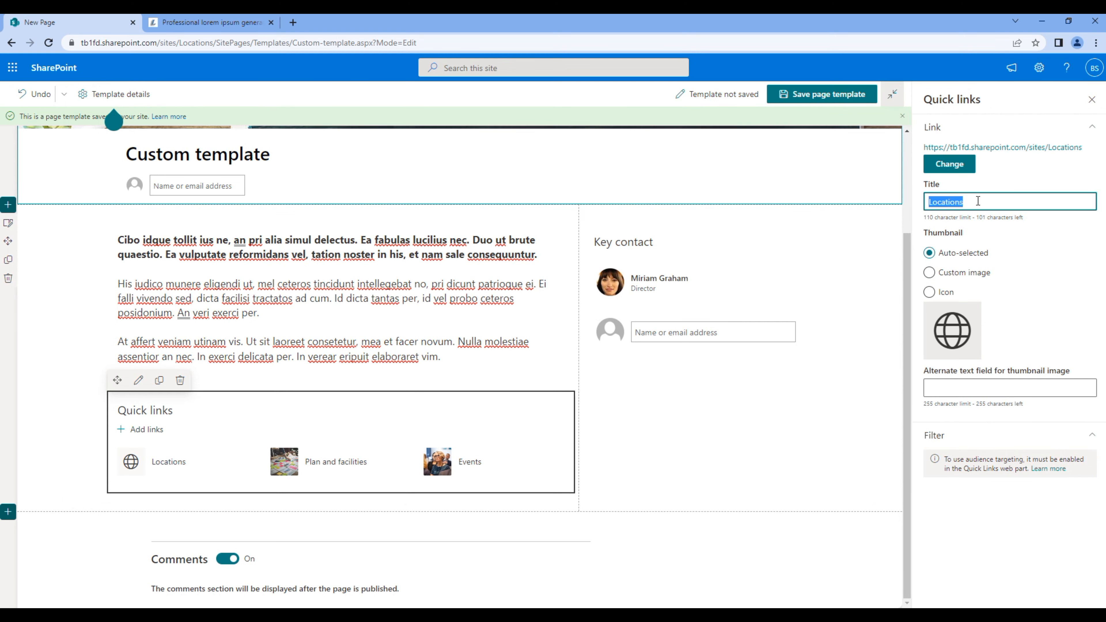
pyautogui.write('Contact')
# Switch the Contact link's thumbnail to a custom image and open the stock image library for it.
pyautogui.click(972, 274)
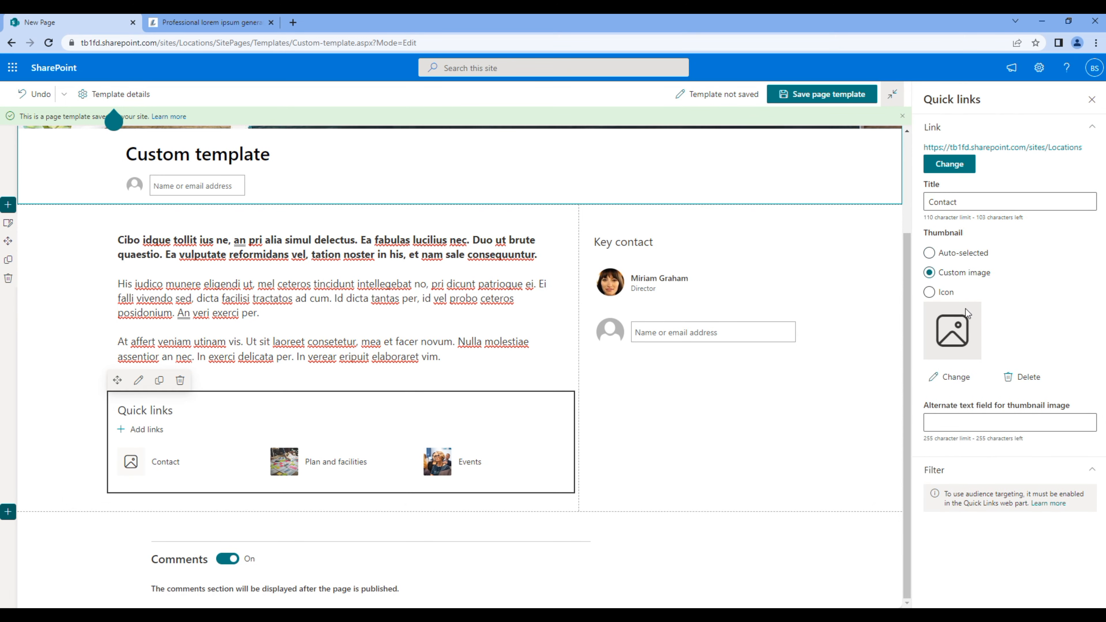
pyautogui.click(957, 383)
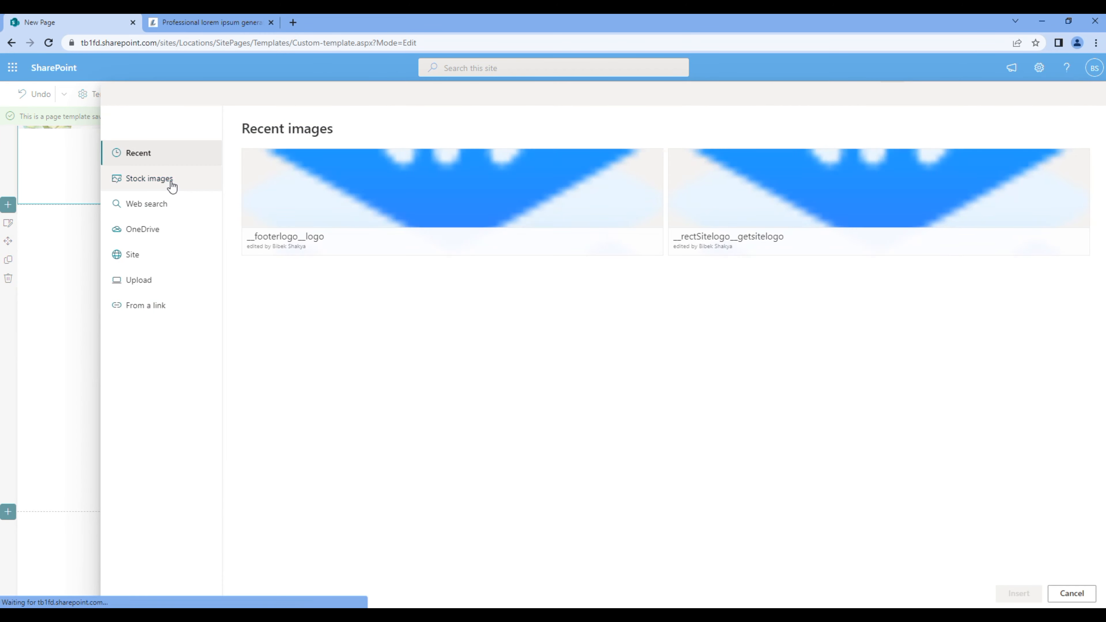
pyautogui.click(171, 182)
pyautogui.write('contact')
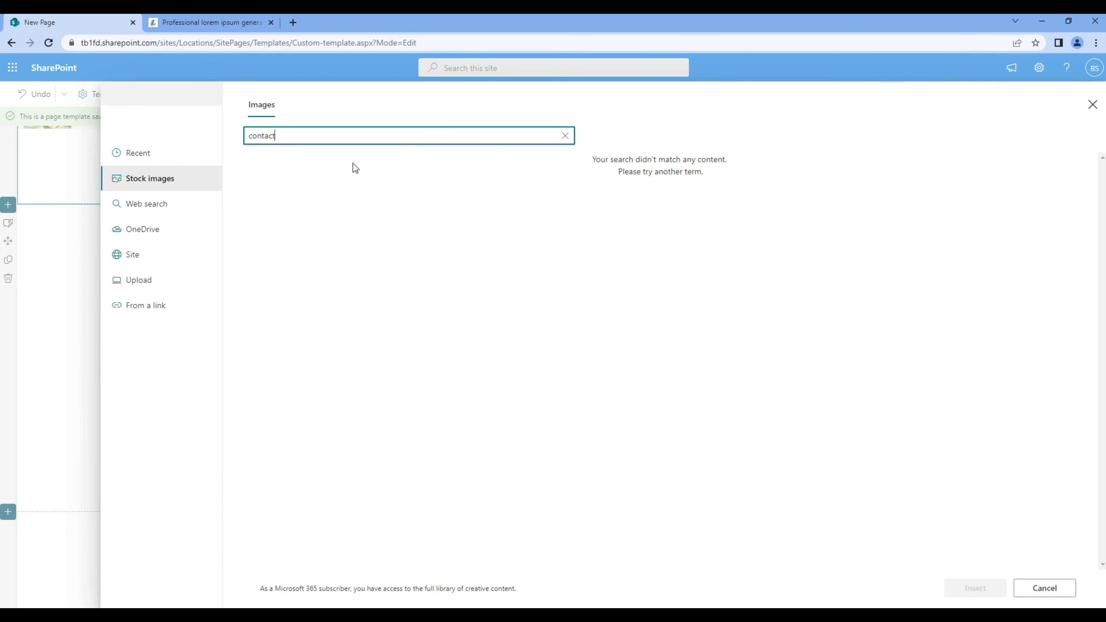
pyautogui.press('BackSpace')
pyautogui.doubleClick(334, 138)
pyautogui.write('info')
pyautogui.press('BackSpace')
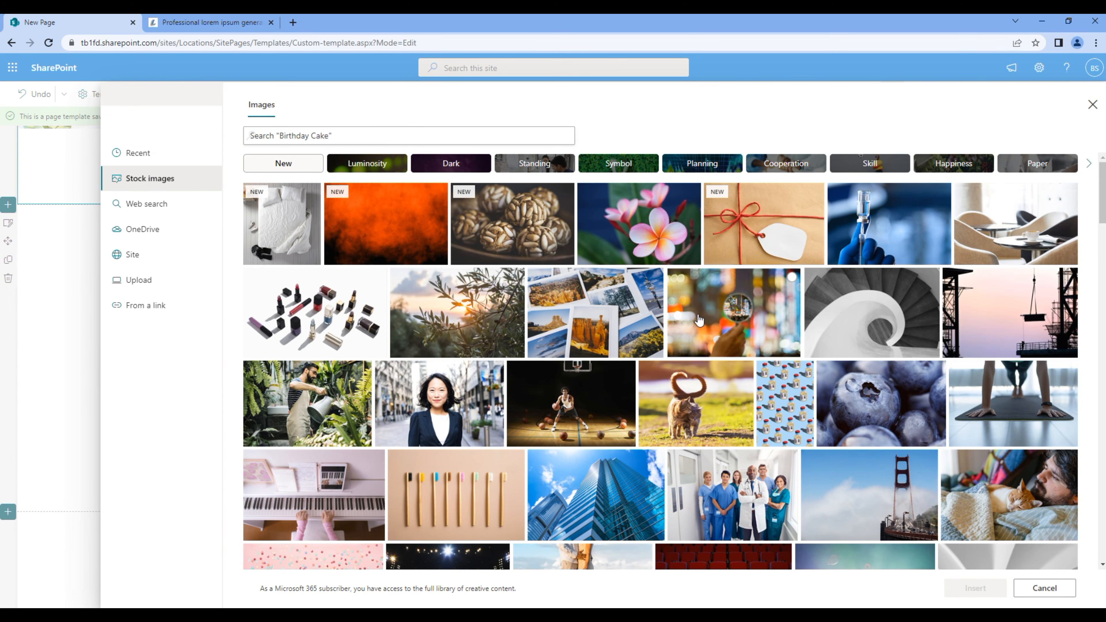
# Insert the stock photo of a hand holding a lens before city lights as Contact's thumbnail, and set the Quick links layout to Filmstrip.
pyautogui.click(740, 313)
pyautogui.click(975, 588)
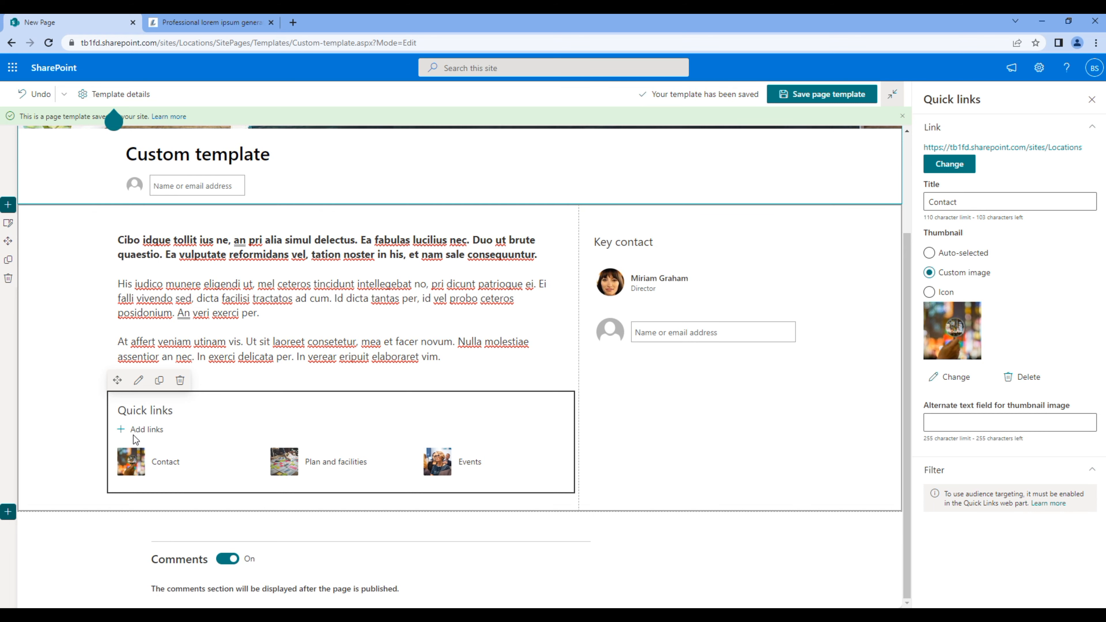
pyautogui.click(139, 381)
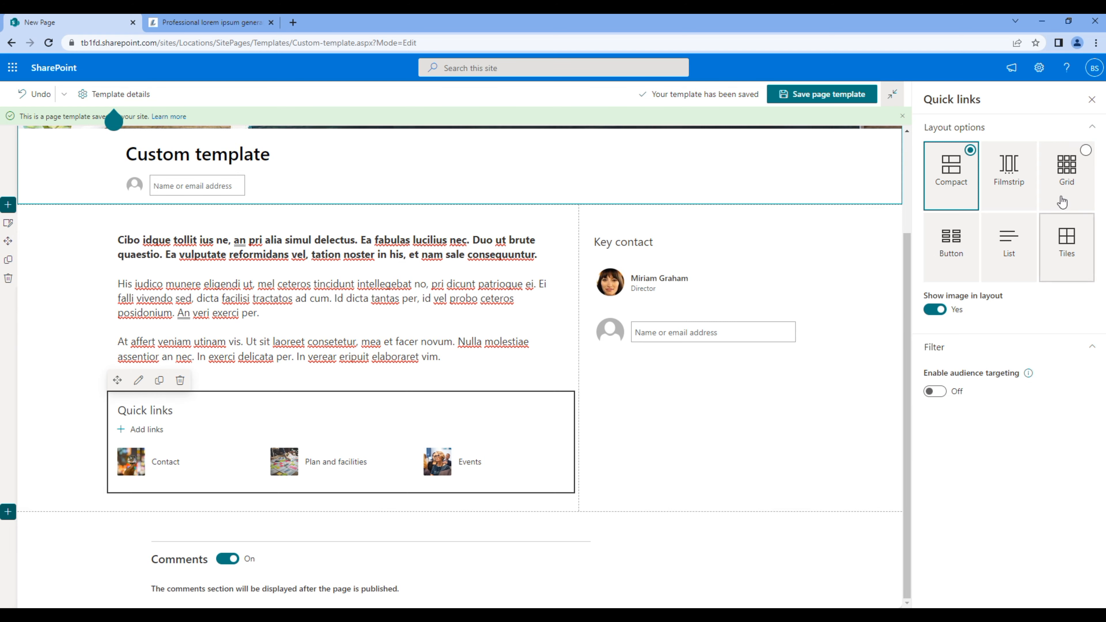
pyautogui.click(1008, 183)
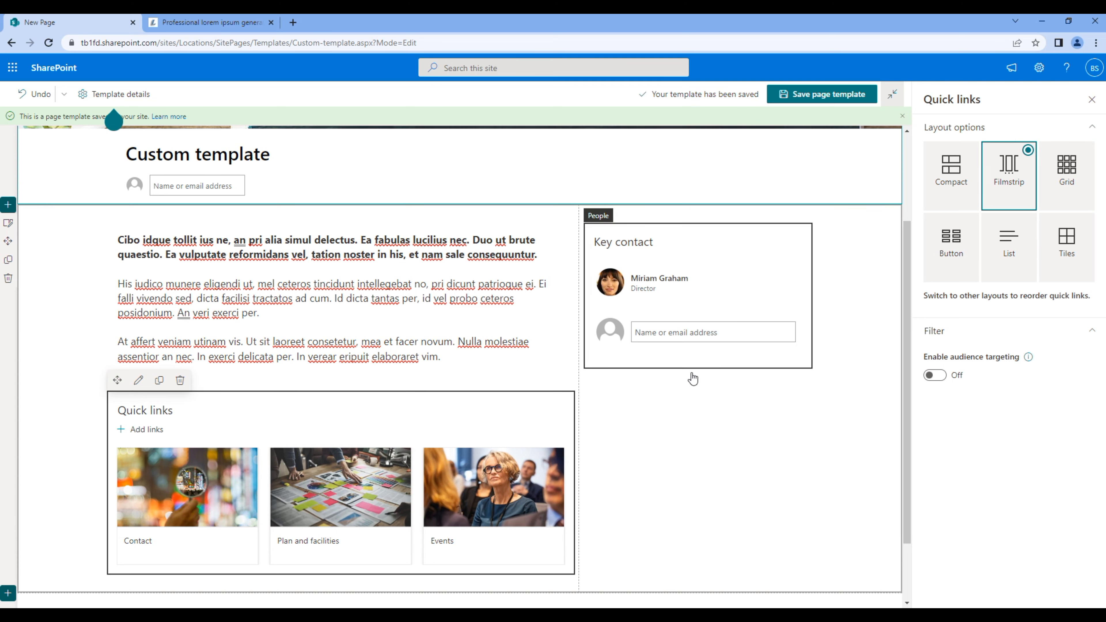
# Add a Bing Maps web part below the Key contact web part and title it "Location".
pyautogui.click(696, 378)
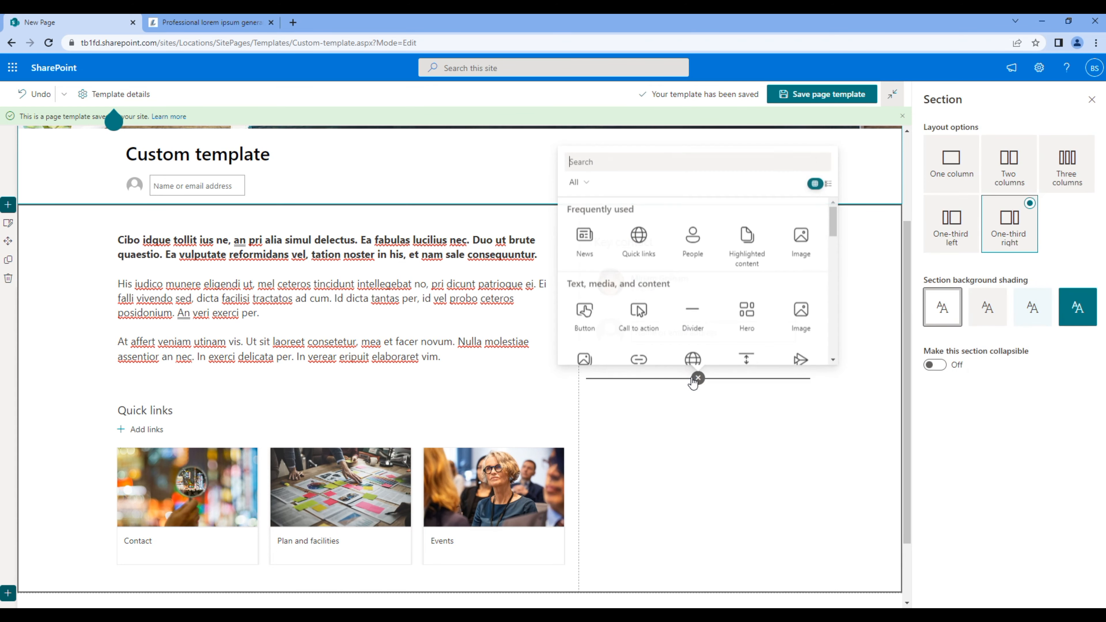
pyautogui.write('map')
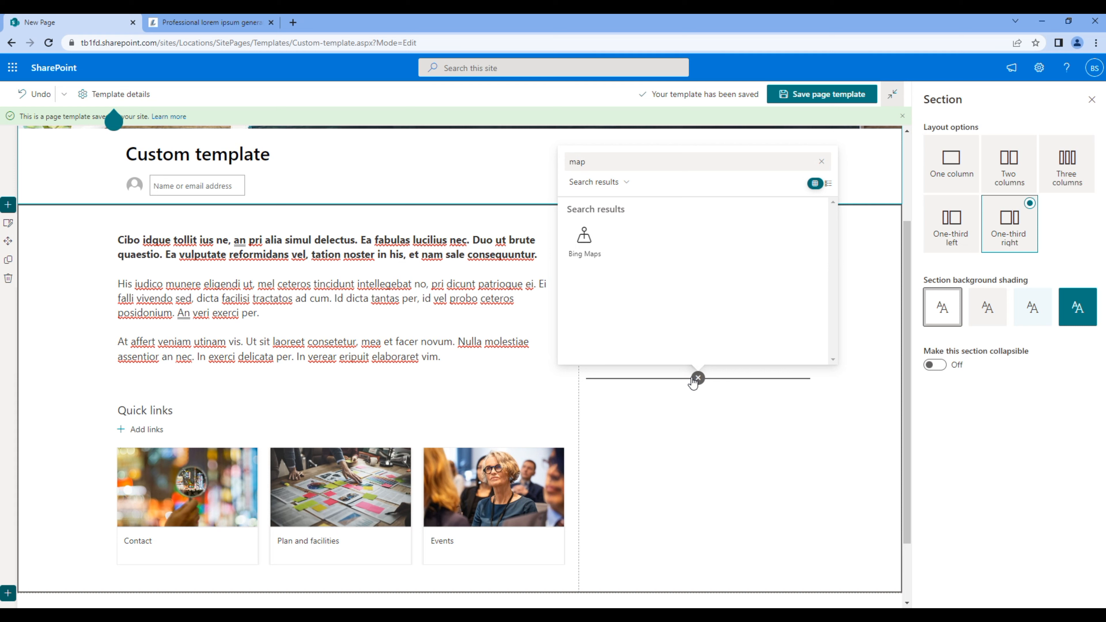
pyautogui.click(591, 258)
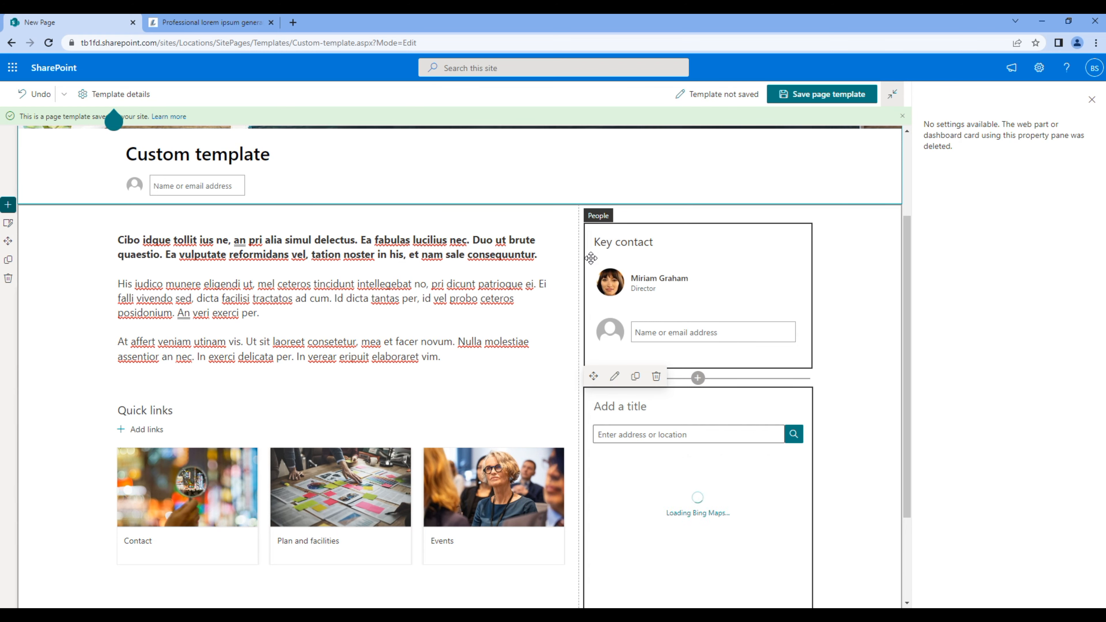
pyautogui.click(608, 295)
pyautogui.write('Location')
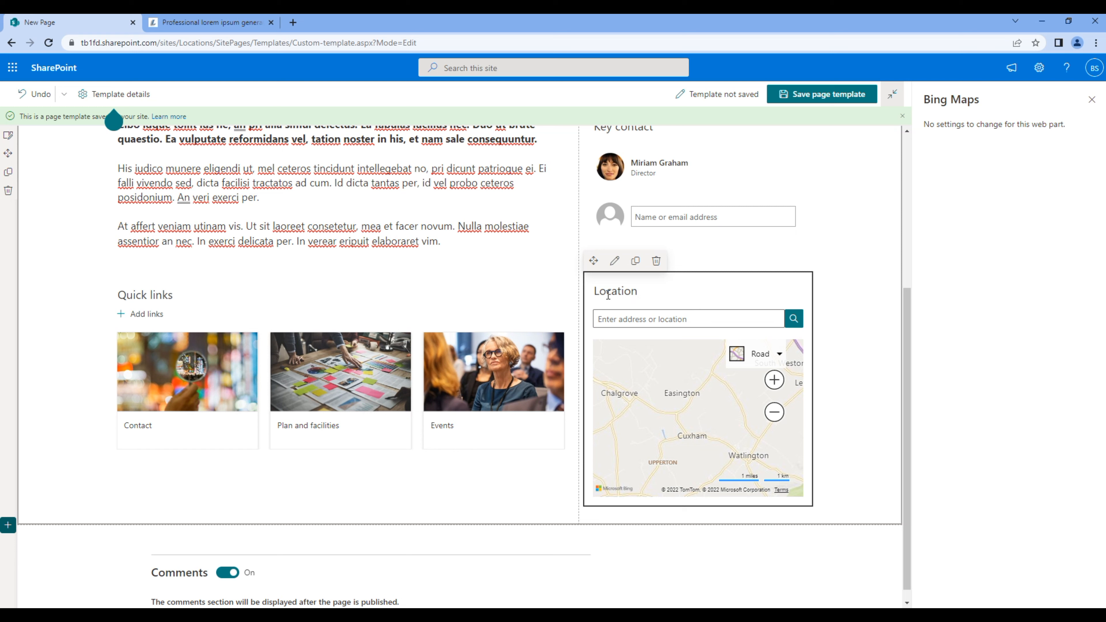
# Set the map's location to London, England.
pyautogui.click(626, 323)
pyautogui.write('london')
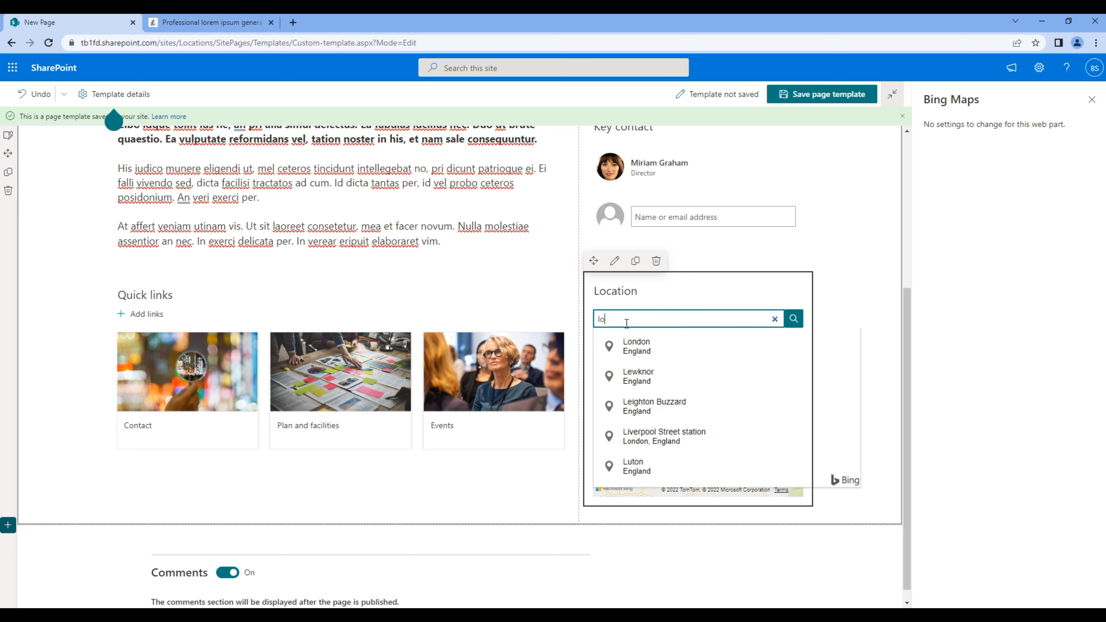
pyautogui.click(654, 350)
# Add a News web part below the Quick links web part in the wide column.
pyautogui.scroll(-1, 489, 449)
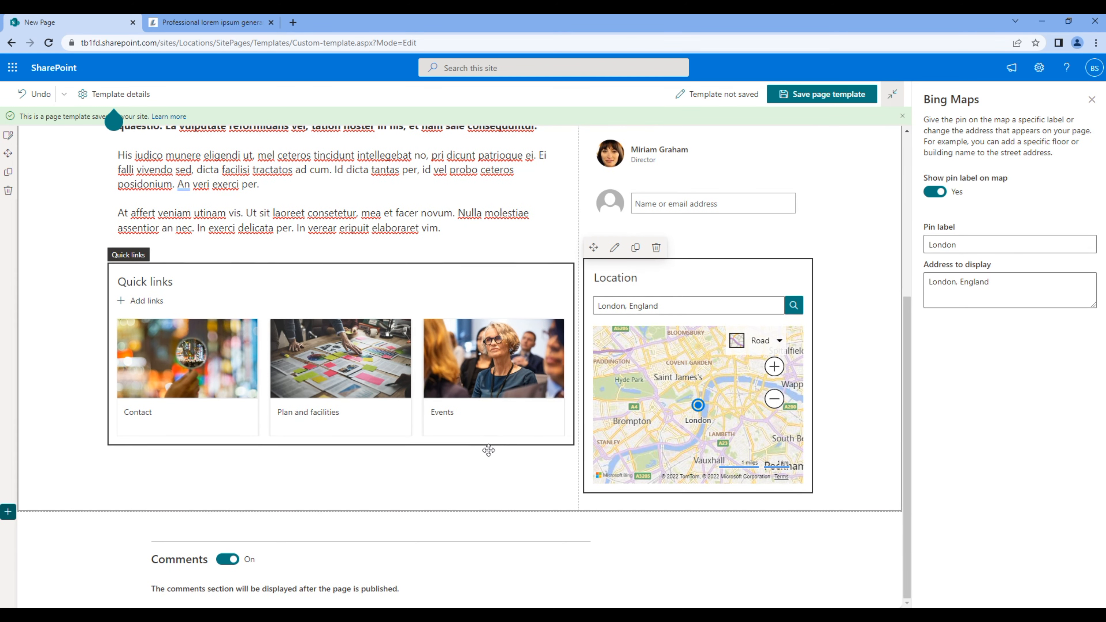
pyautogui.click(340, 455)
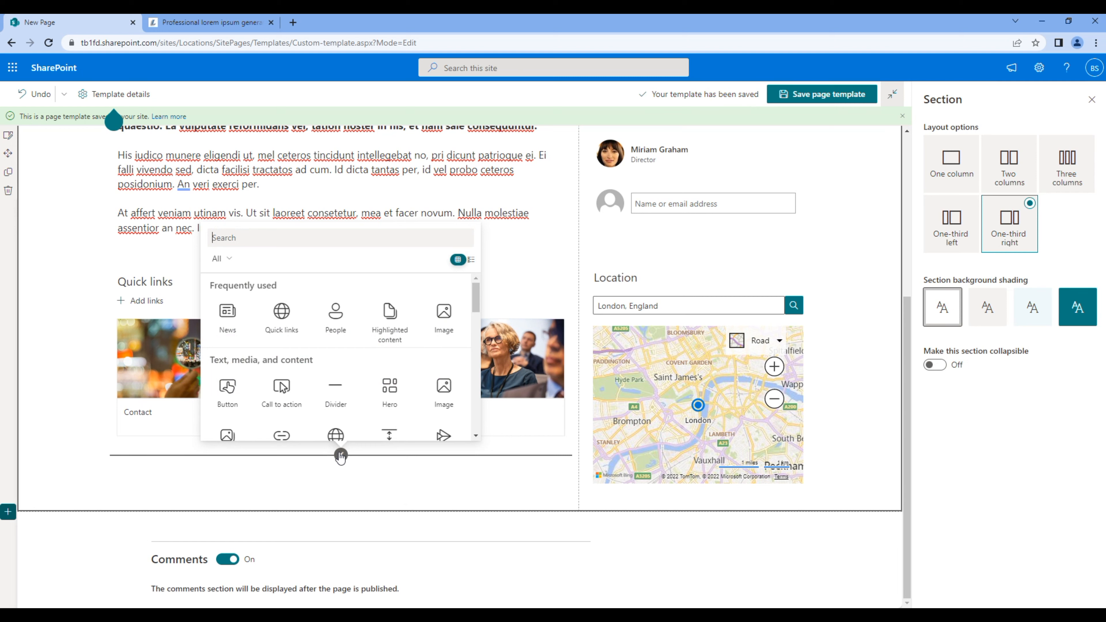
pyautogui.write('news')
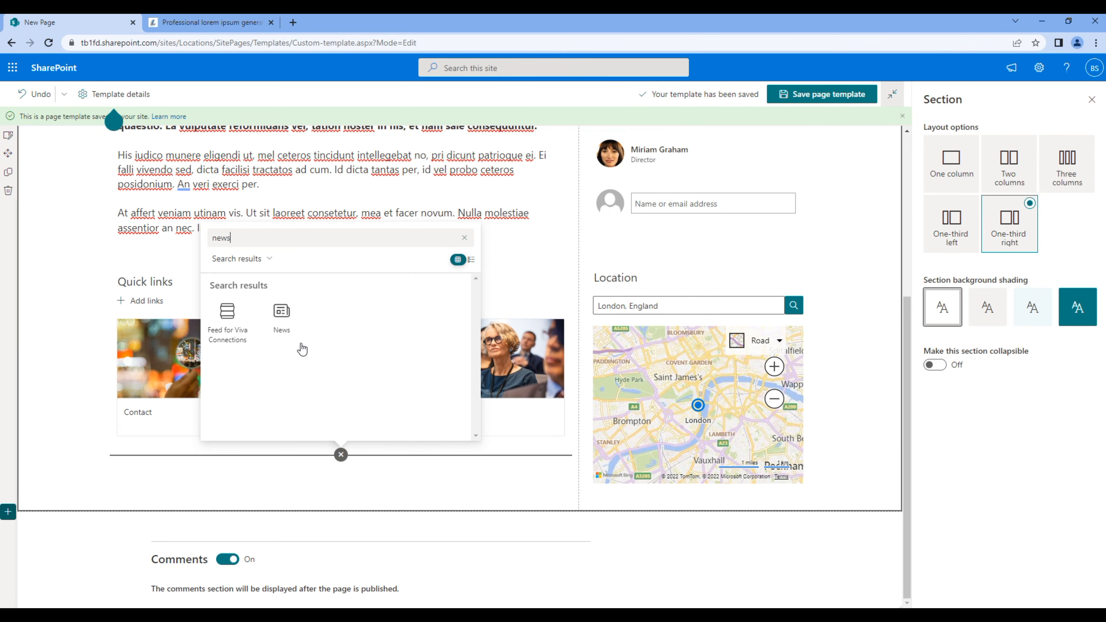
pyautogui.click(285, 314)
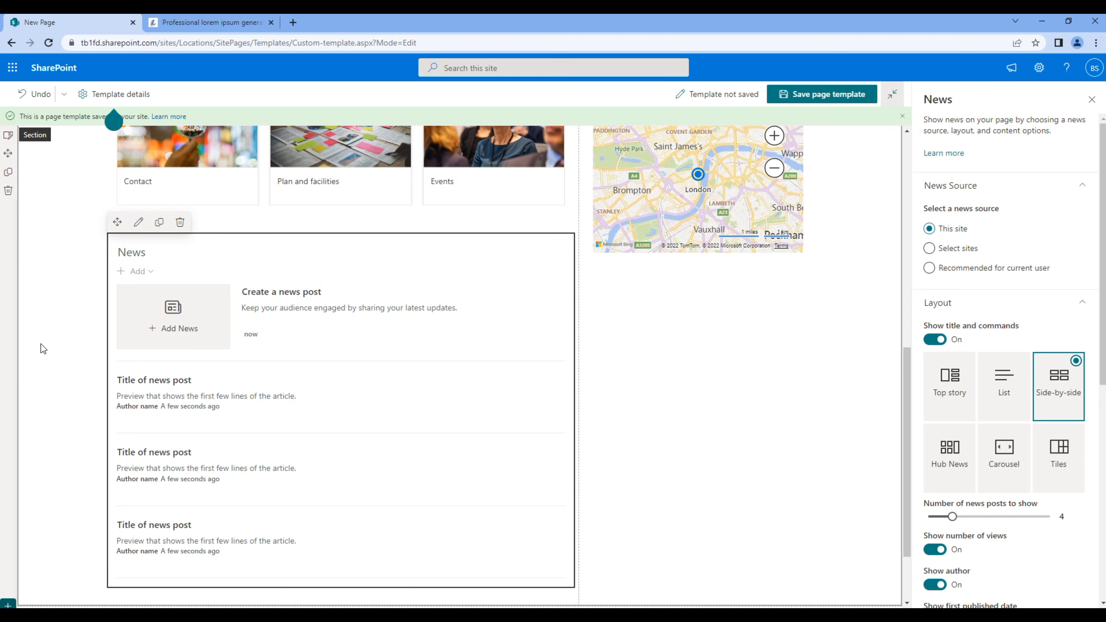
# Set the News web part to the List layout showing 3 news posts, and save the page template.
pyautogui.write('News')
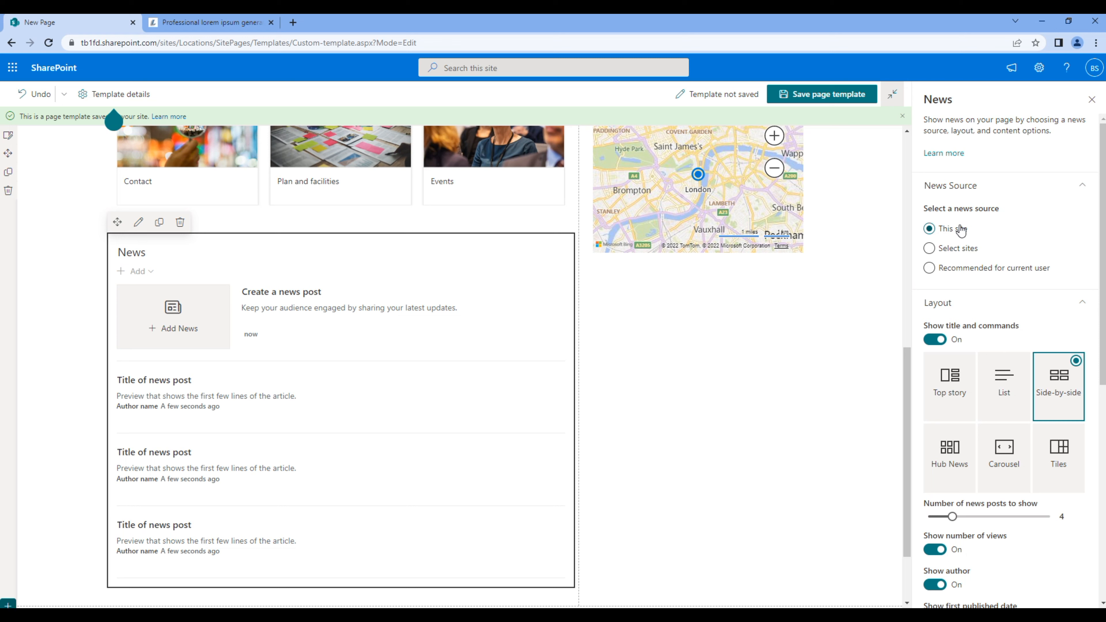
pyautogui.click(1014, 389)
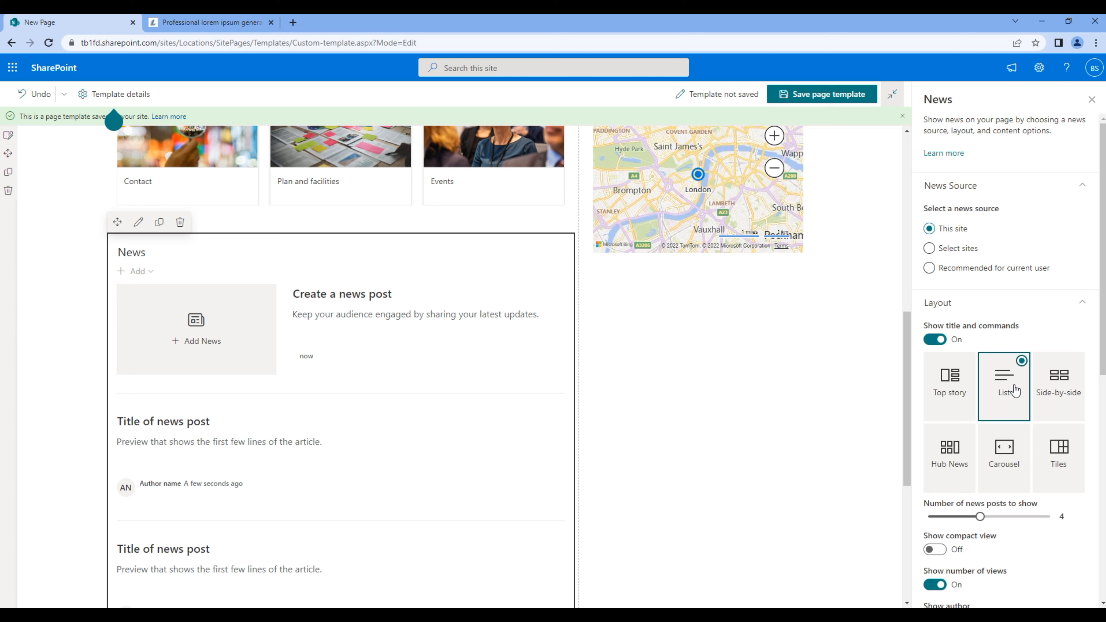
pyautogui.scroll(-3, 1015, 389)
pyautogui.moveTo(972, 401); pyautogui.dragTo(961, 401)
pyautogui.scroll(-1, 1035, 447)
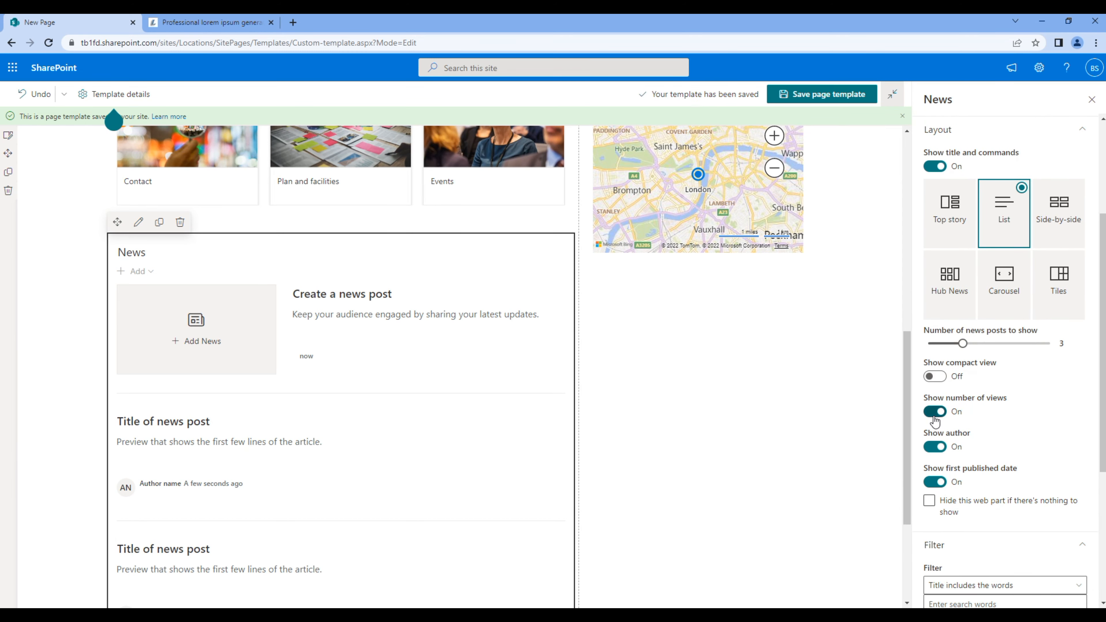
pyautogui.scroll(-6, 950, 488)
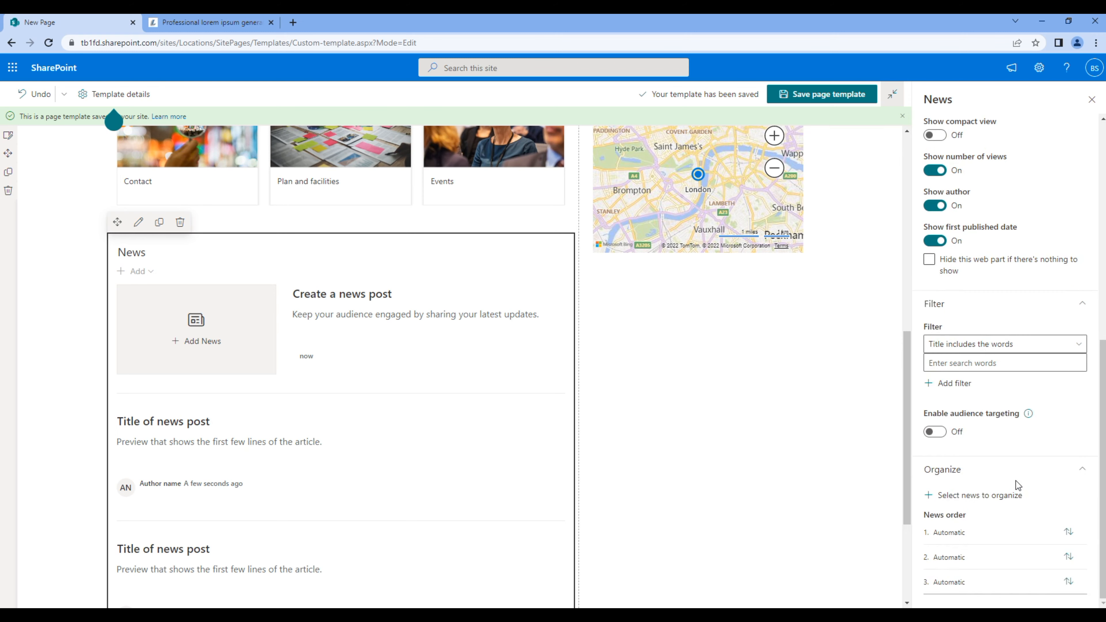
pyautogui.scroll(10, 876, 463)
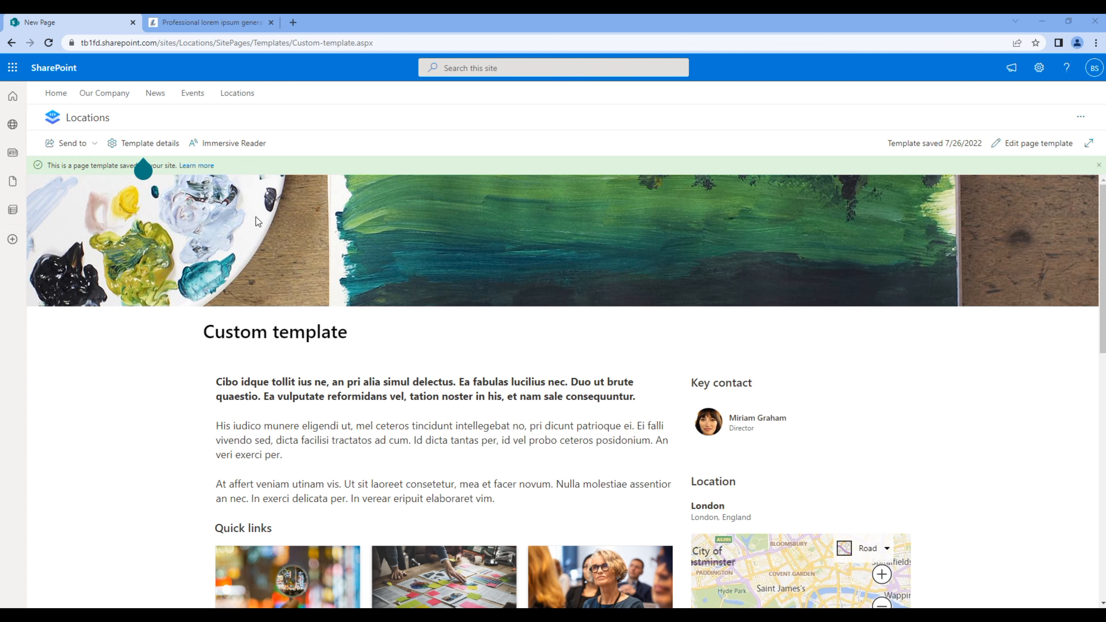
# Create a page on the Locations site from the saved Custom template and name it "New York".
pyautogui.click(246, 98)
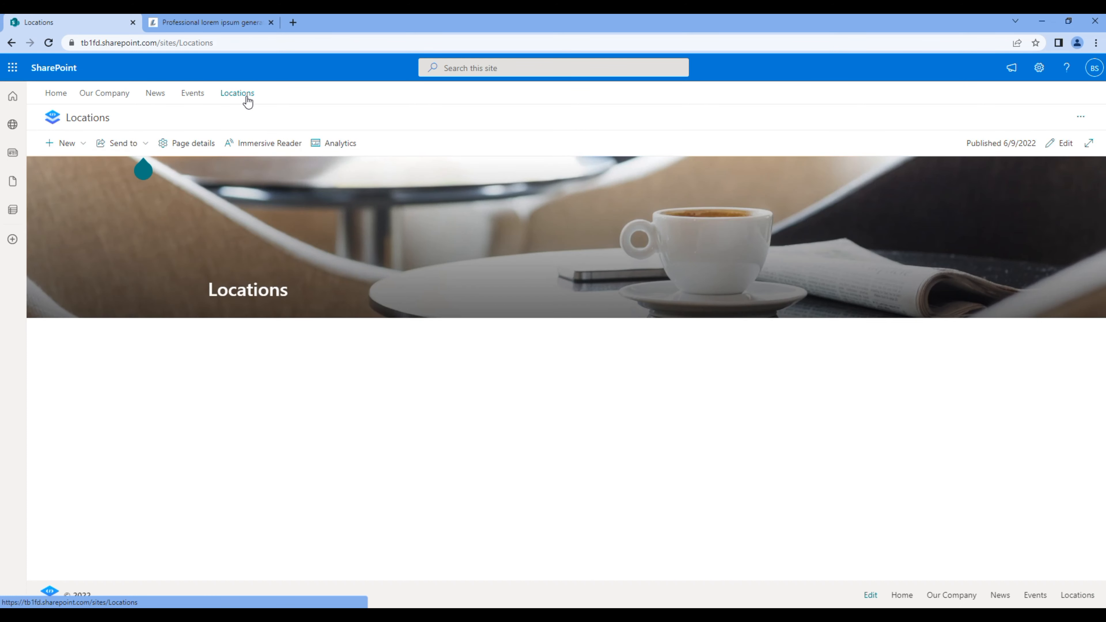
pyautogui.click(66, 144)
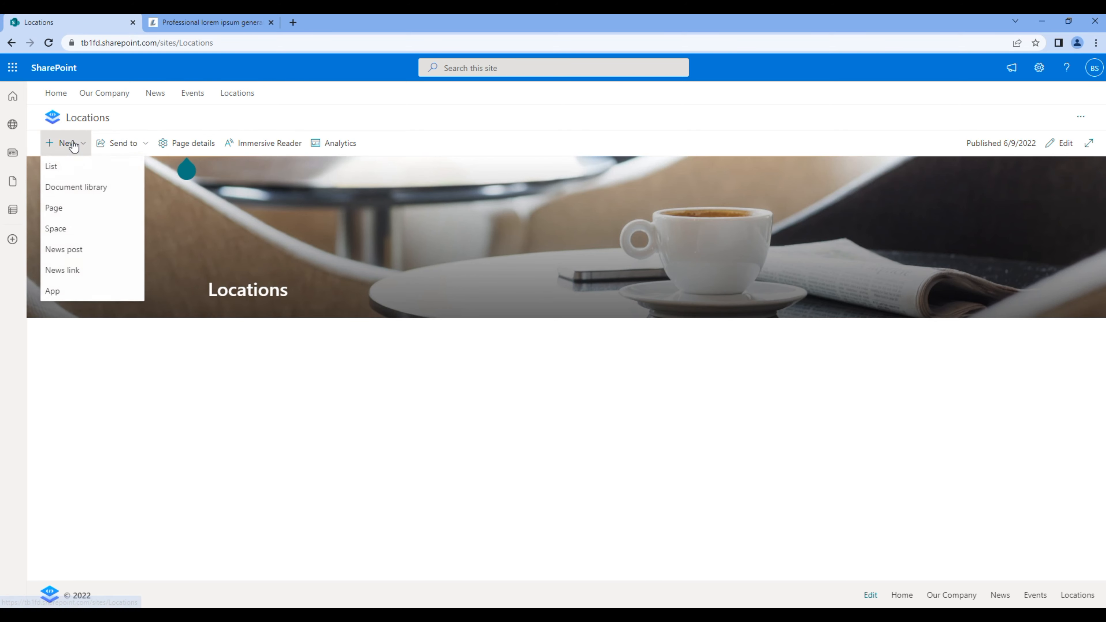
pyautogui.click(60, 209)
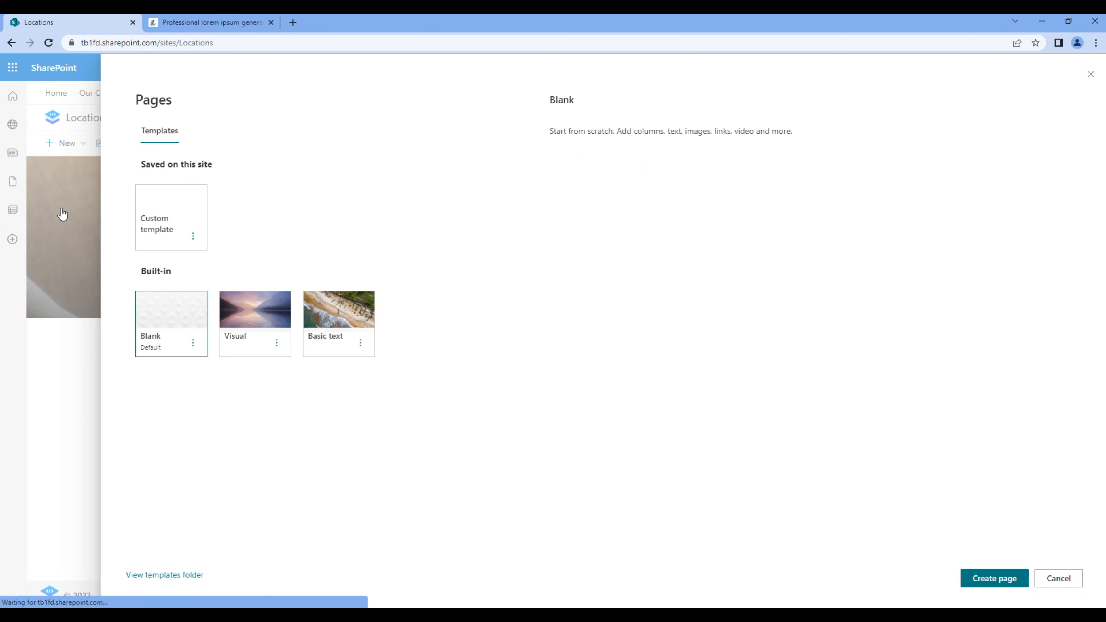
pyautogui.click(138, 230)
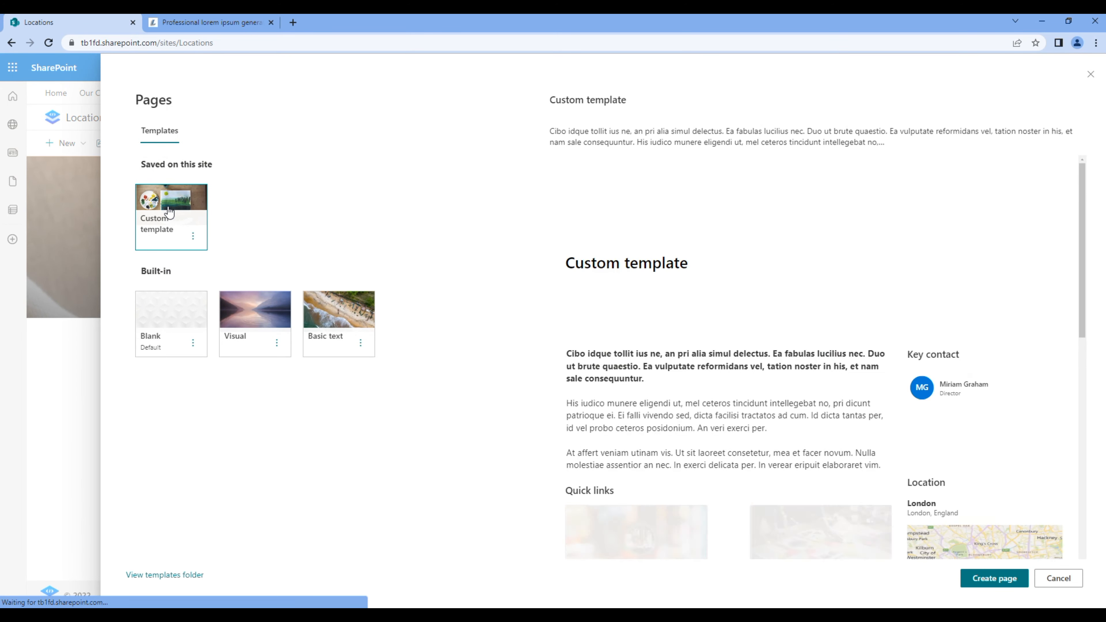
pyautogui.click(979, 585)
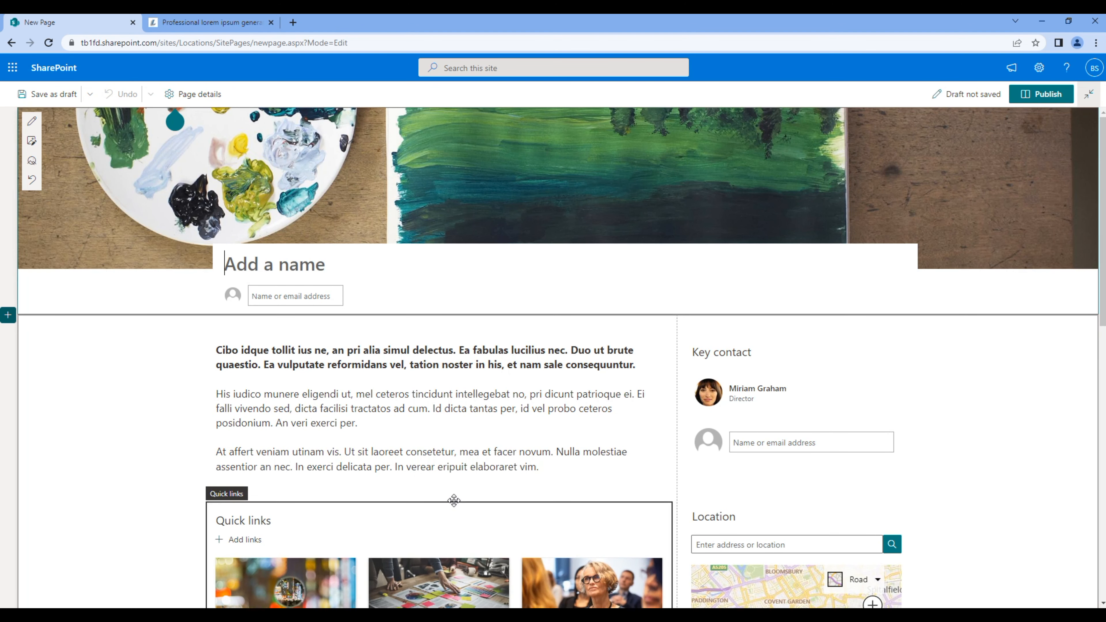
pyautogui.write('New York')
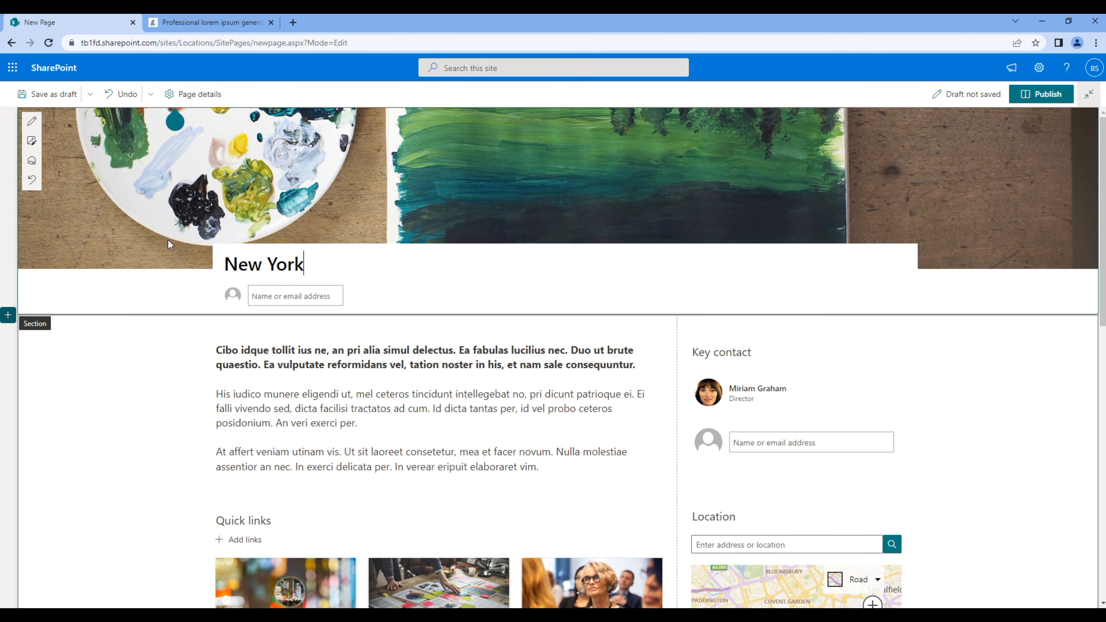
# Replace the New York banner with the "new york" stock photo of a bridge between brick buildings, and publish the page.
pyautogui.click(32, 141)
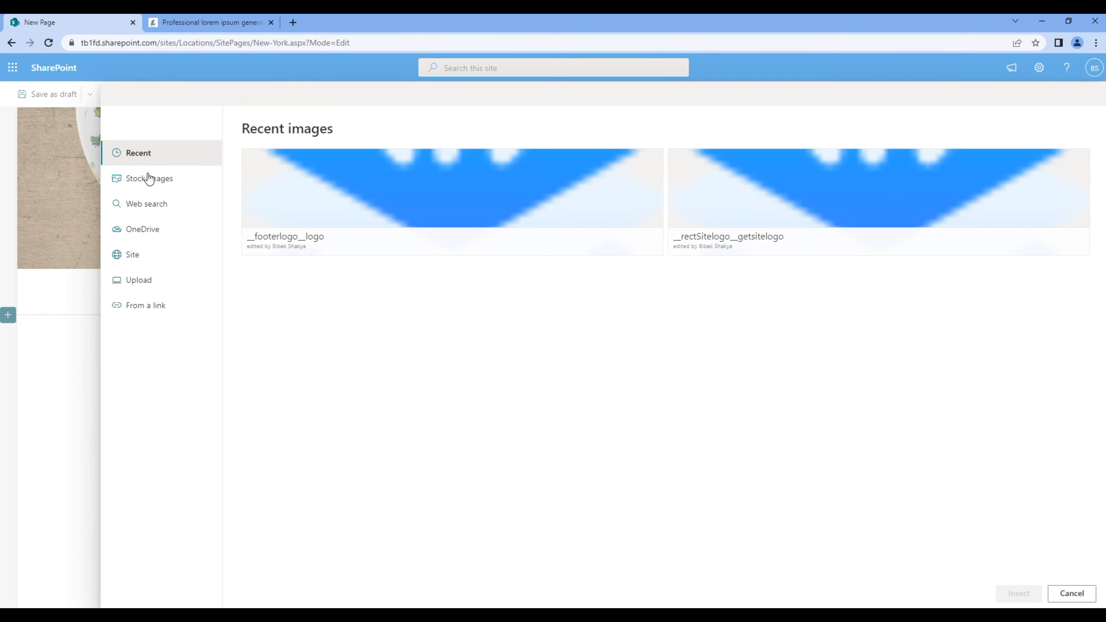
pyautogui.click(145, 179)
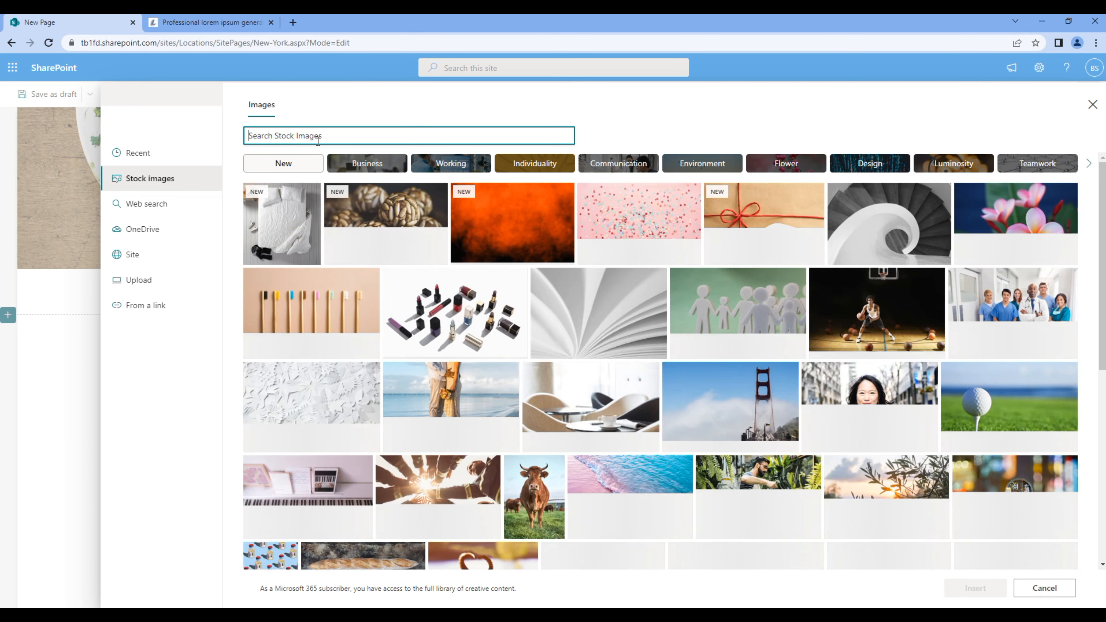
pyautogui.write('new york')
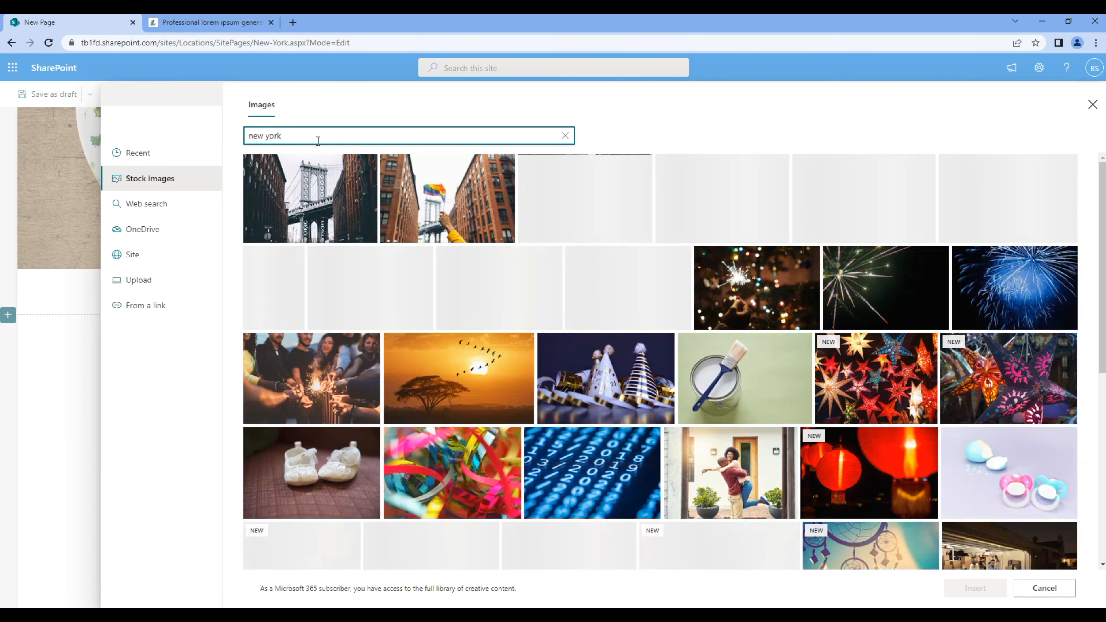
pyautogui.click(308, 184)
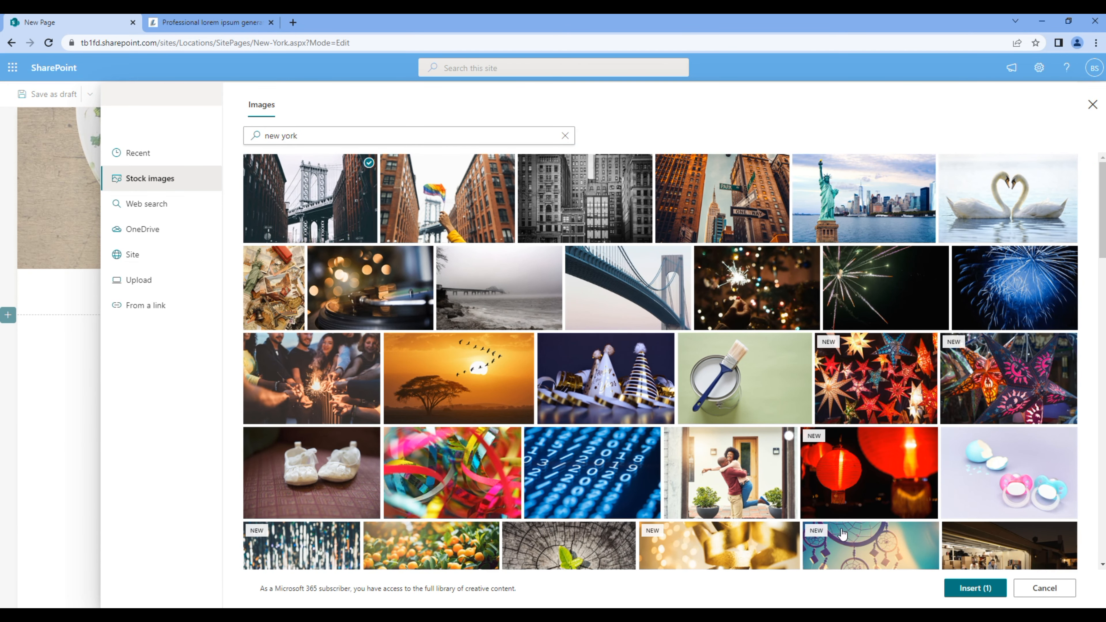
pyautogui.click(975, 588)
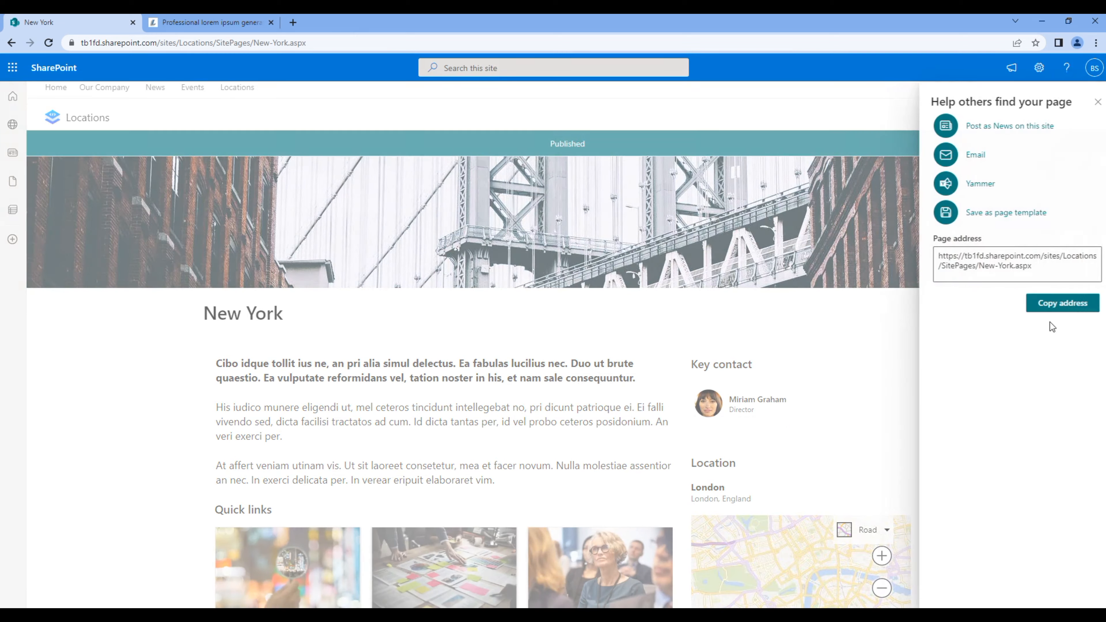
pyautogui.click(1090, 102)
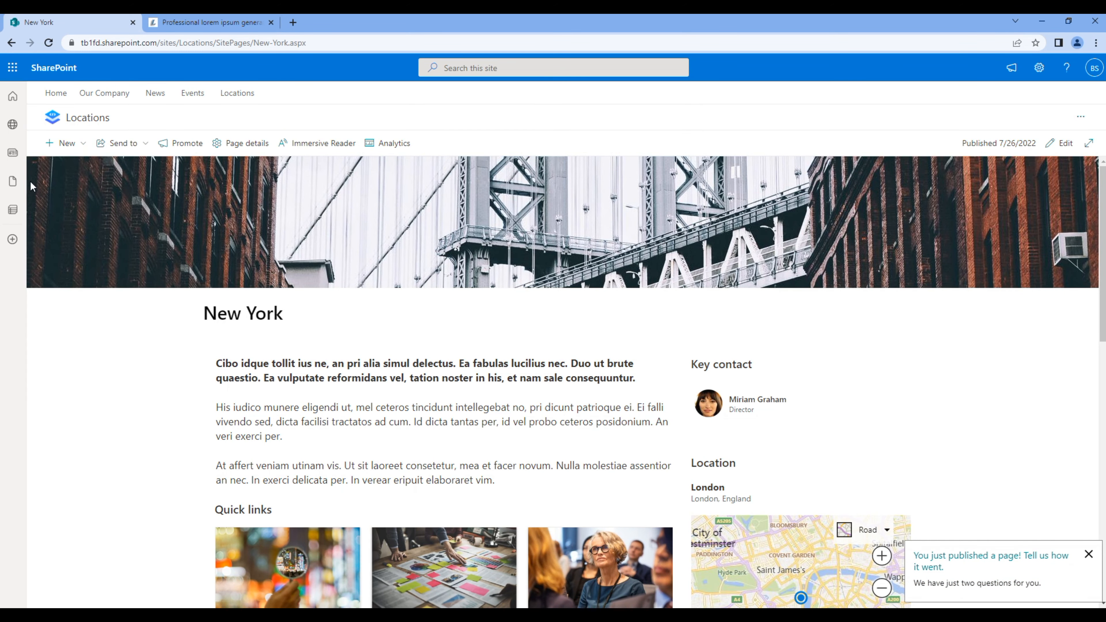
# Create another page from the saved Custom template and name it "Sydney".
pyautogui.click(63, 144)
pyautogui.click(70, 171)
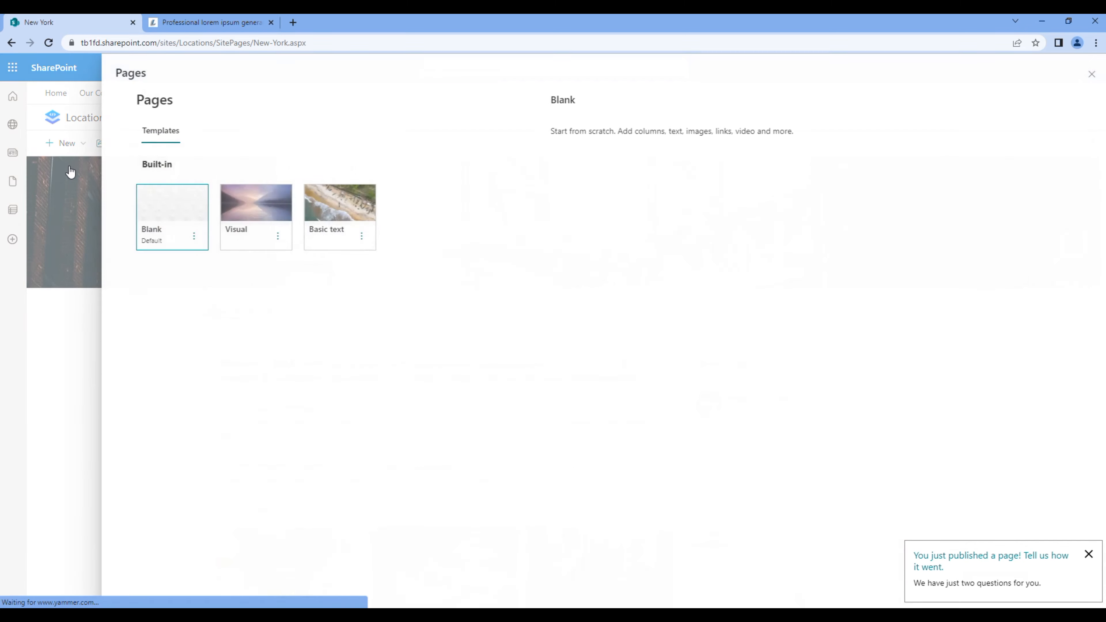
pyautogui.click(188, 201)
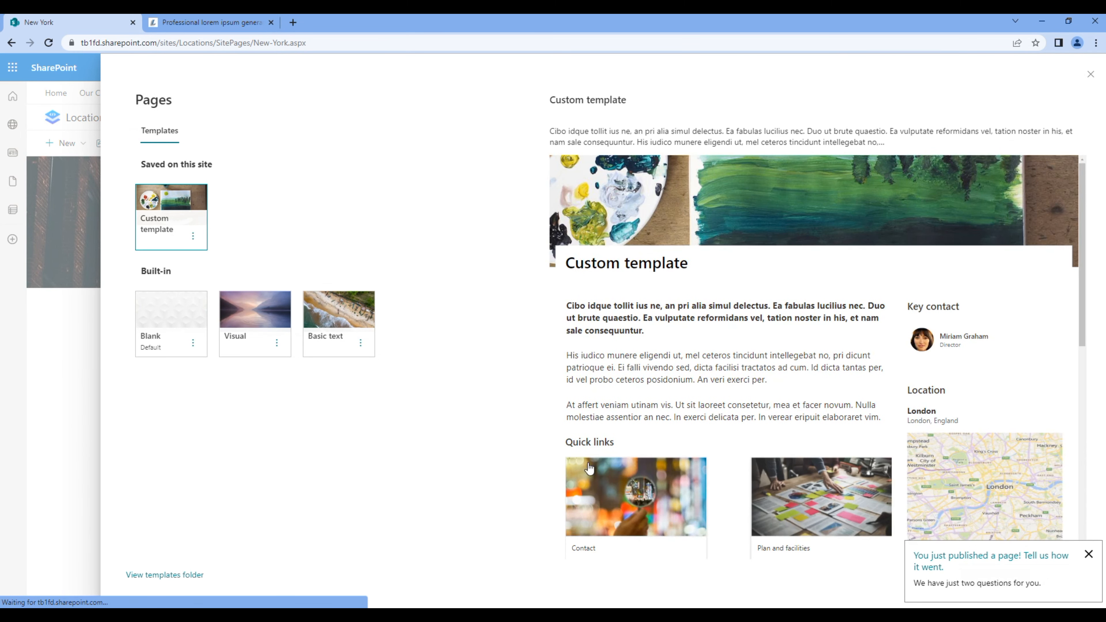
pyautogui.click(1088, 553)
pyautogui.click(994, 578)
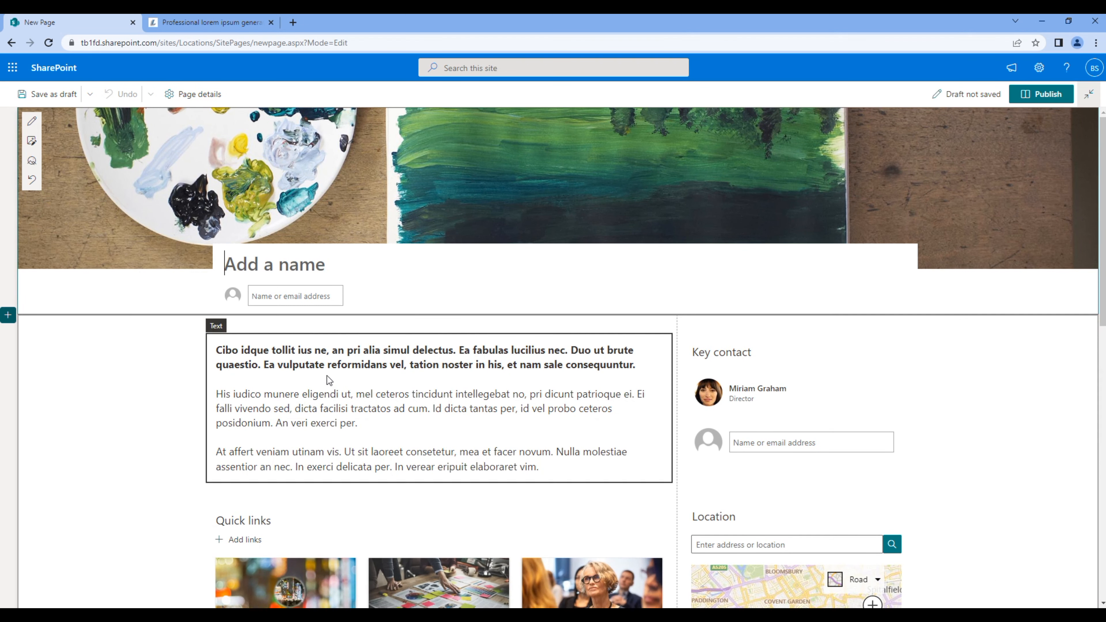
pyautogui.write('Sydney')
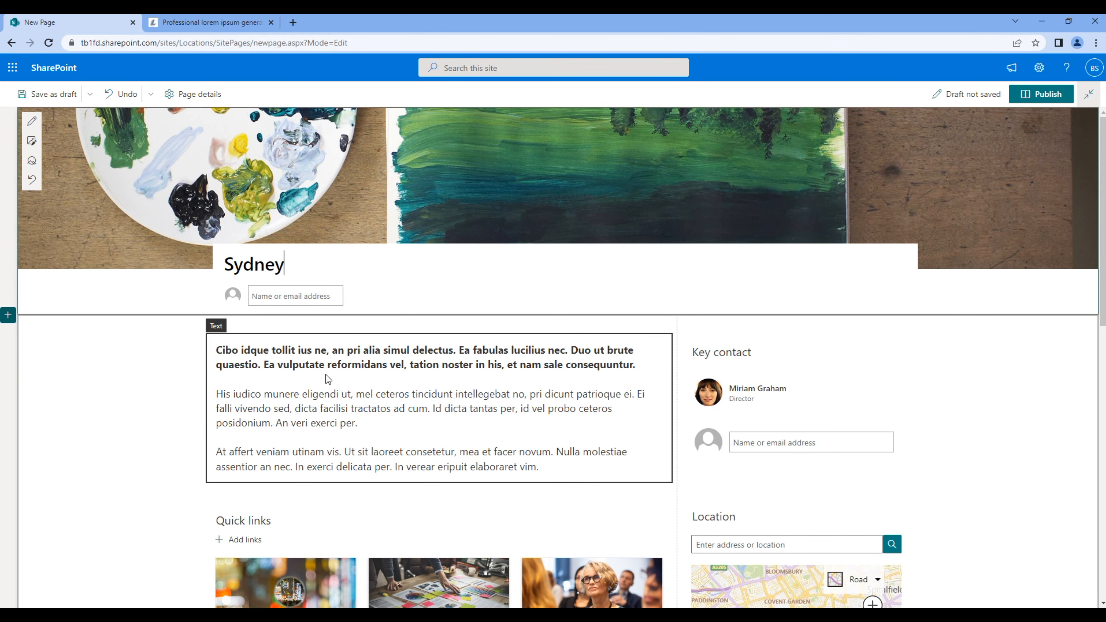
# Search the stock images for "sydney" to find a banner picture, and clear the search term.
pyautogui.click(31, 144)
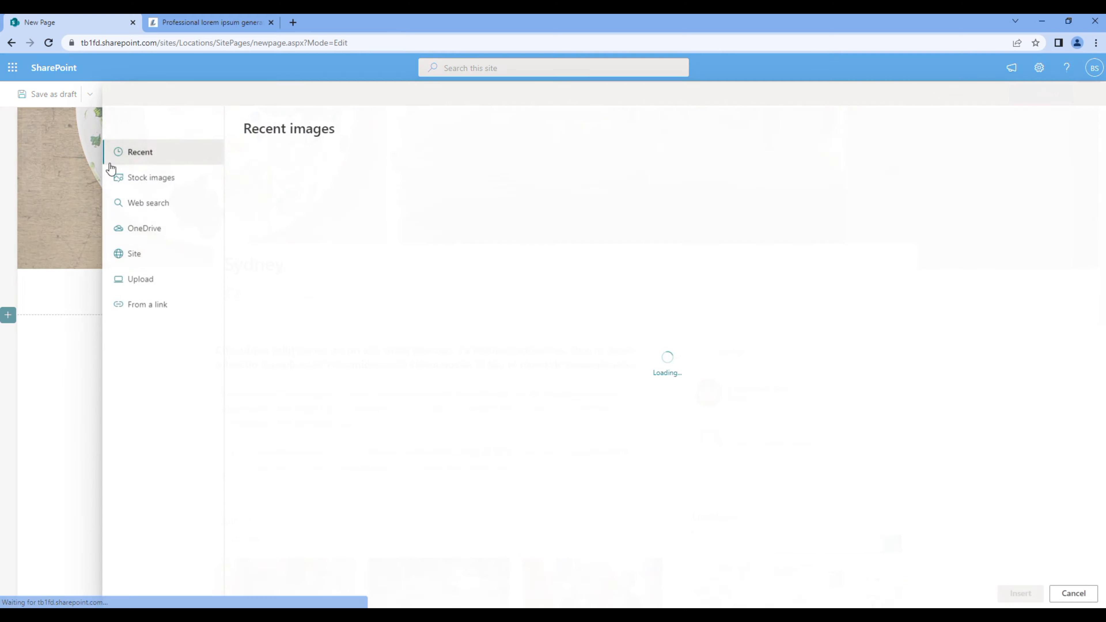
pyautogui.click(185, 179)
pyautogui.write('sydney')
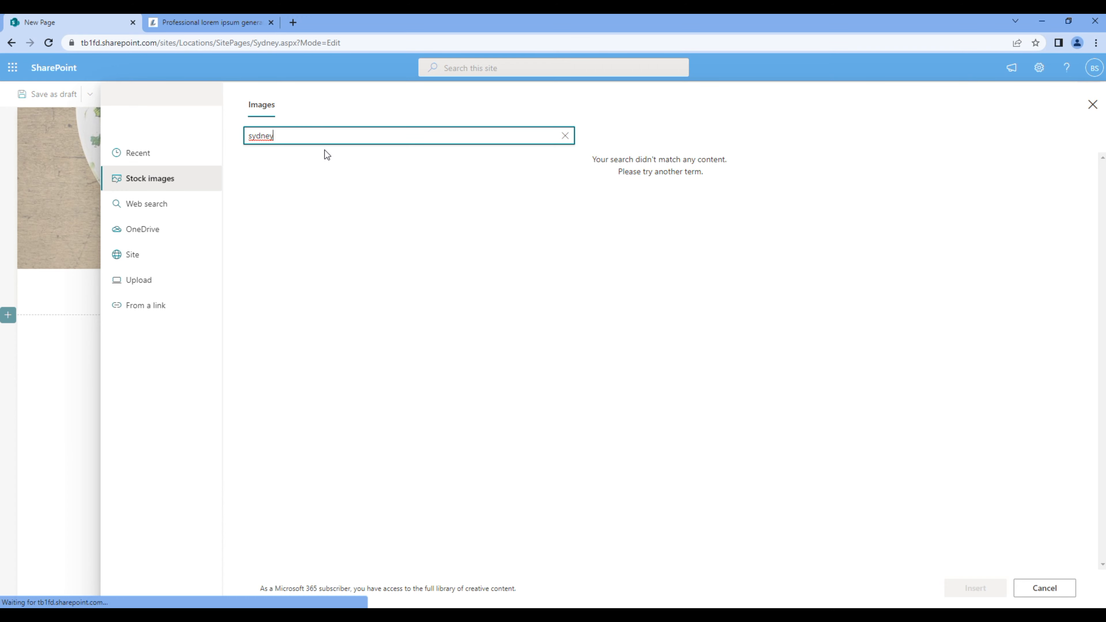
pyautogui.press('BackSpace')
pyautogui.press('BackSpace')
pyautogui.press('BackSpace')
pyautogui.press('BackSpace')
pyautogui.press('BackSpace')
pyautogui.press('BackSpace')
# Insert the hanging-chair landscape from the "australia" stock images as the Sydney page's banner, and publish the page.
pyautogui.write('australia')
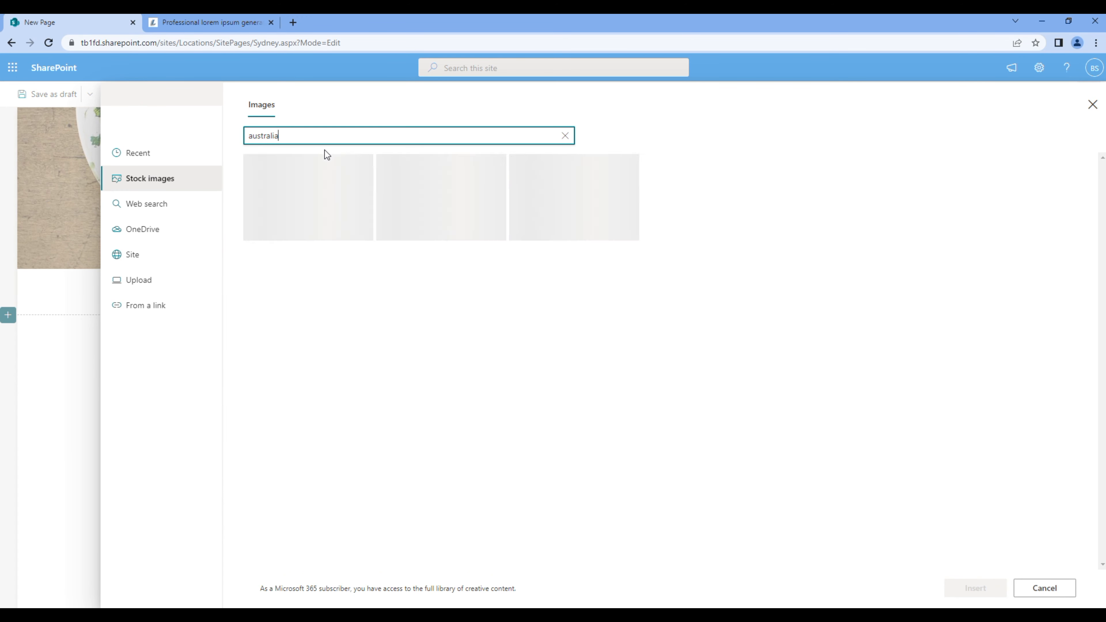
pyautogui.click(557, 217)
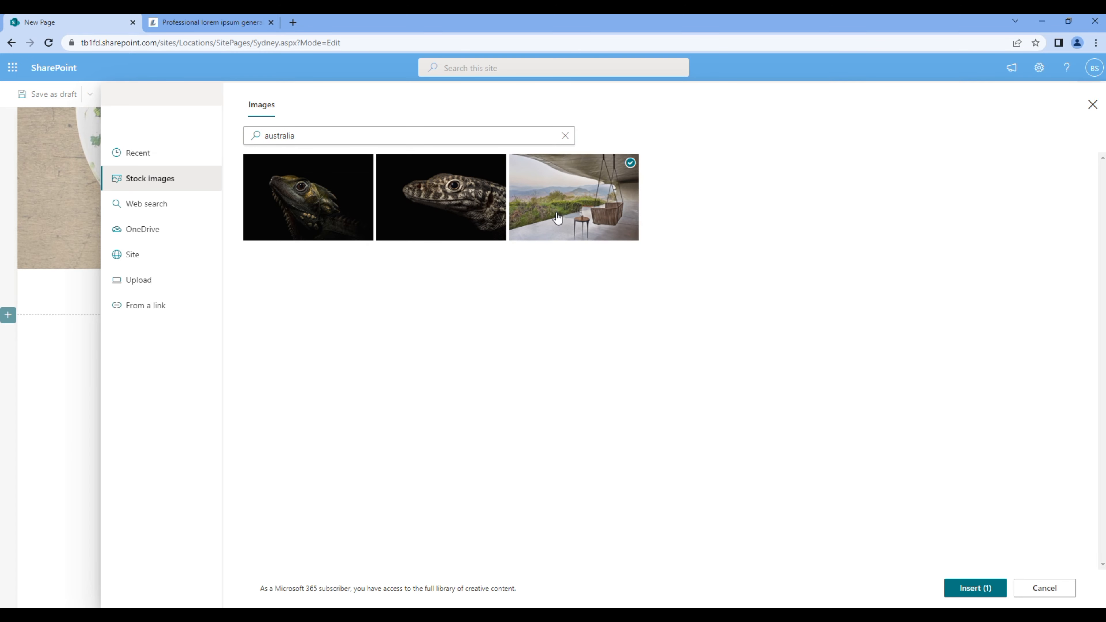
pyautogui.click(975, 584)
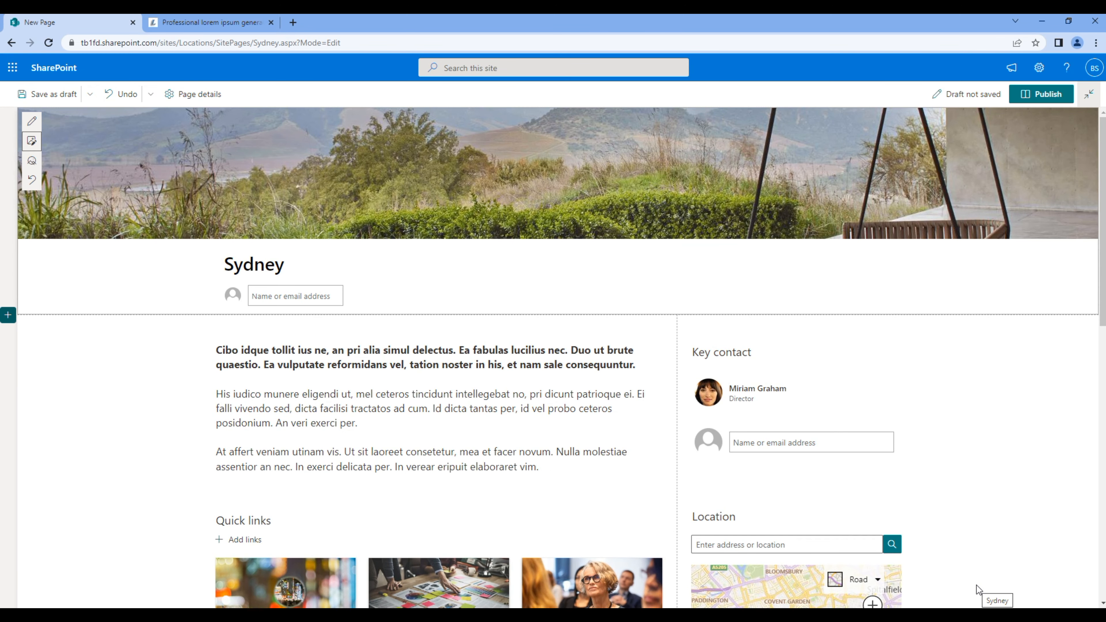
pyautogui.click(1058, 93)
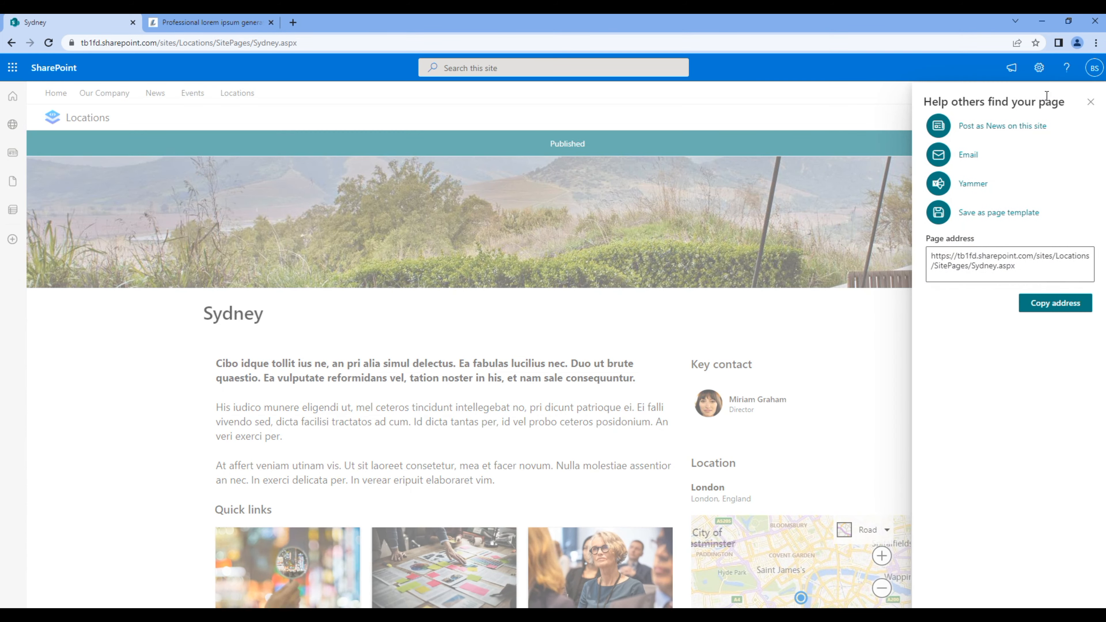
pyautogui.click(1089, 102)
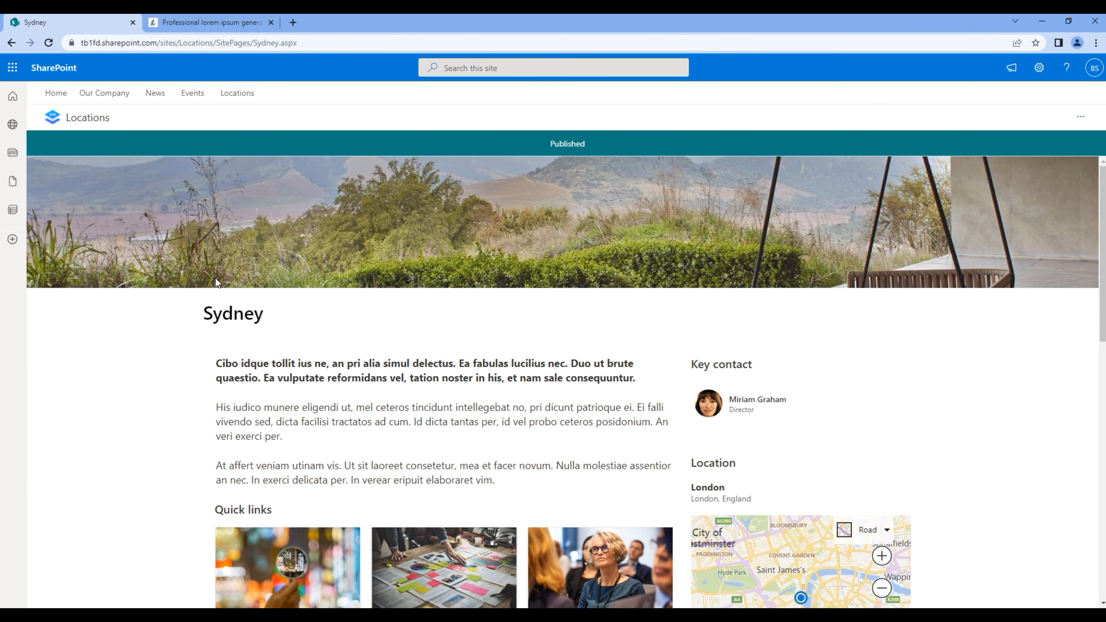
# Create a third page from the saved Custom template and name it "Paris".
pyautogui.click(61, 142)
pyautogui.click(57, 167)
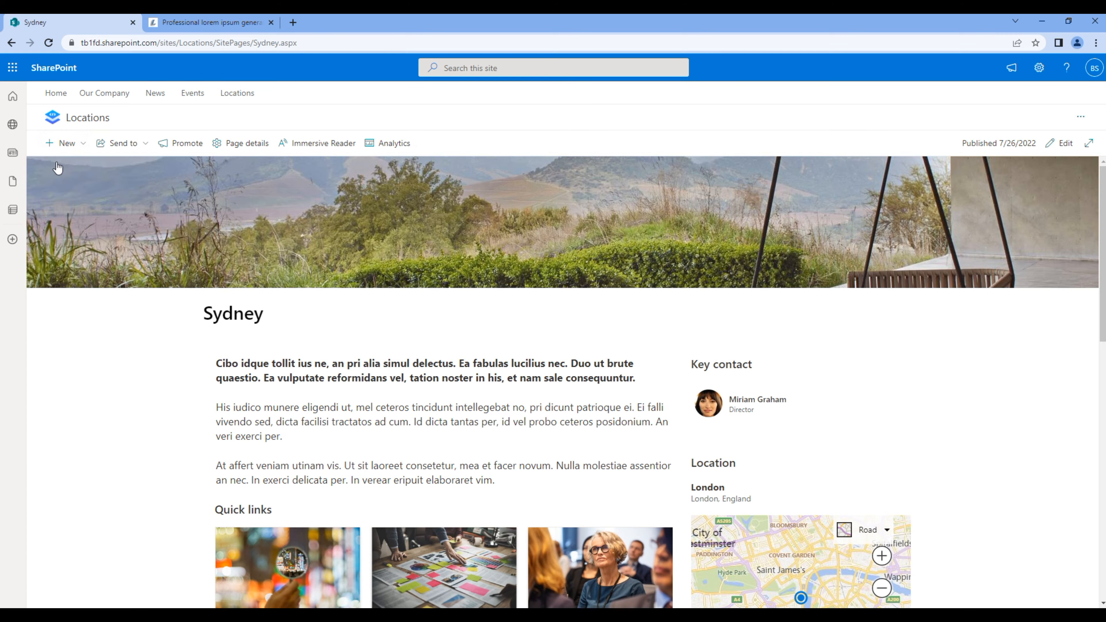
pyautogui.click(168, 198)
pyautogui.click(996, 578)
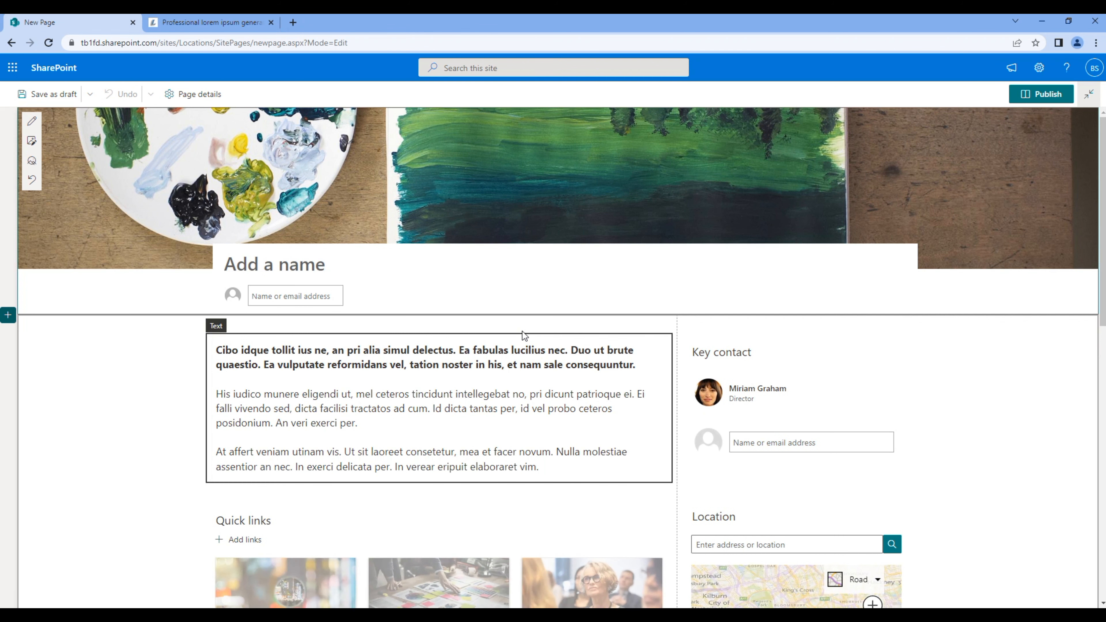
pyautogui.write('Paris')
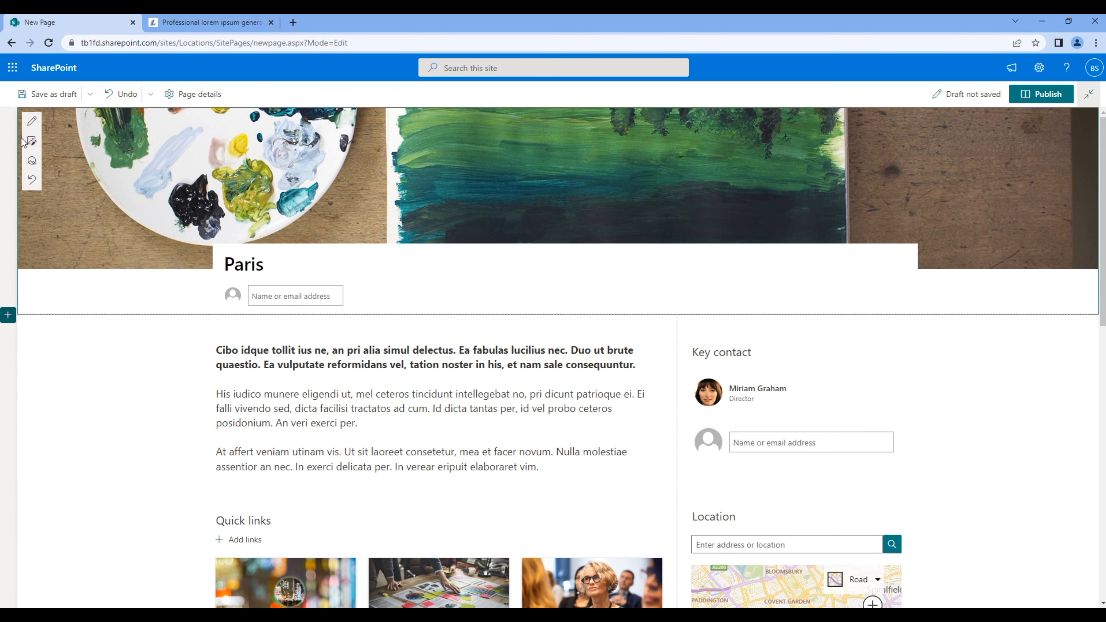
# Replace the Paris page's banner with the "paris" stock photo of the Eiffel Tower at sunset, and publish the page.
pyautogui.click(29, 144)
pyautogui.click(141, 180)
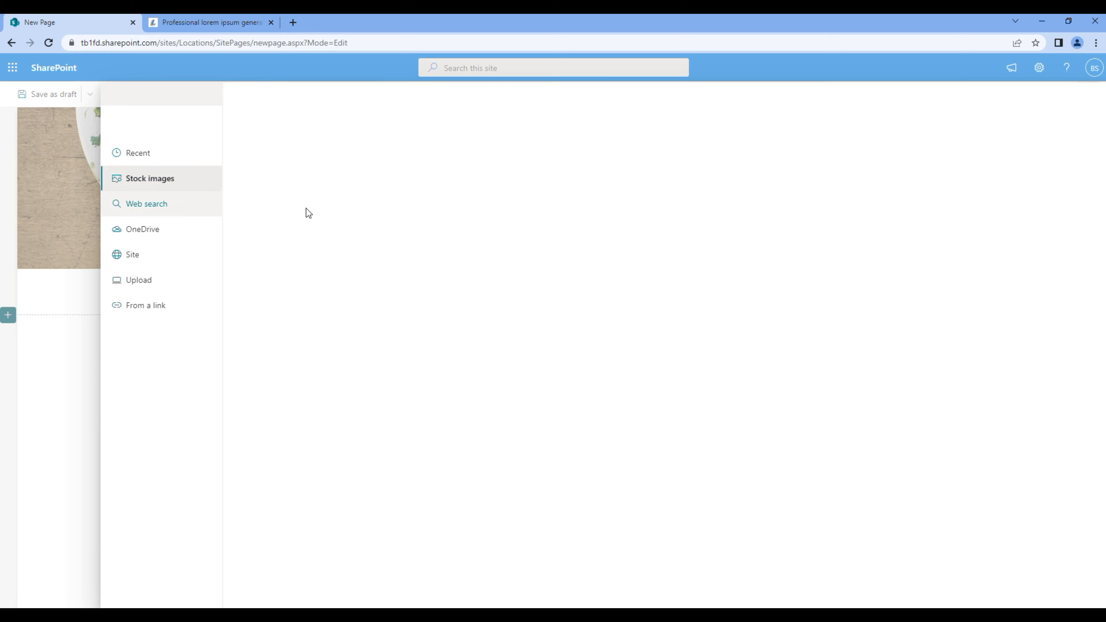
pyautogui.write('paris')
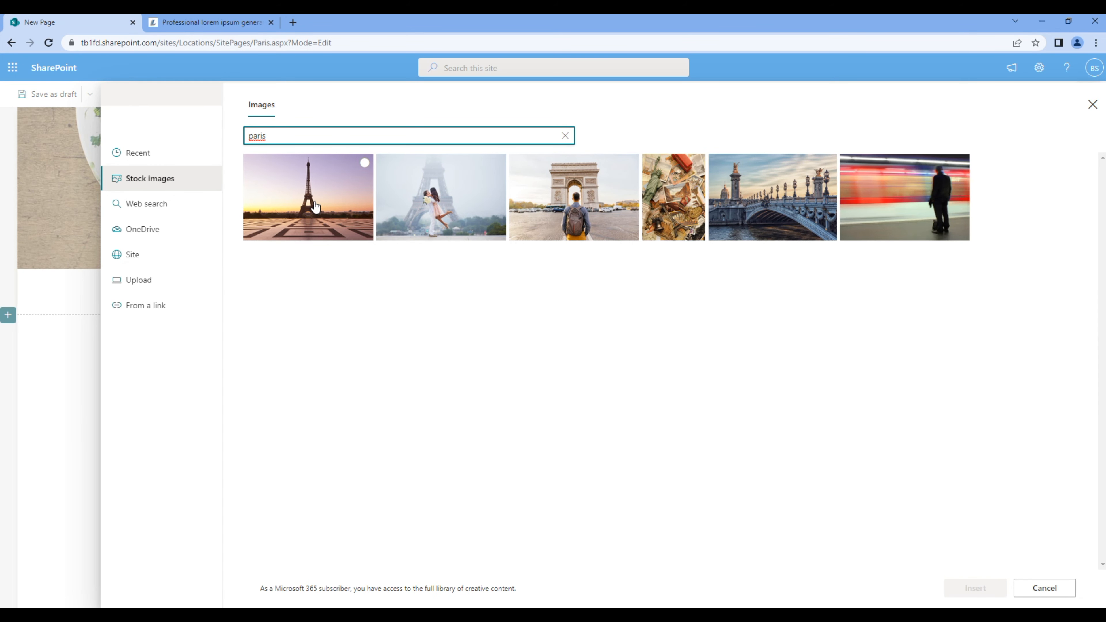
pyautogui.click(317, 207)
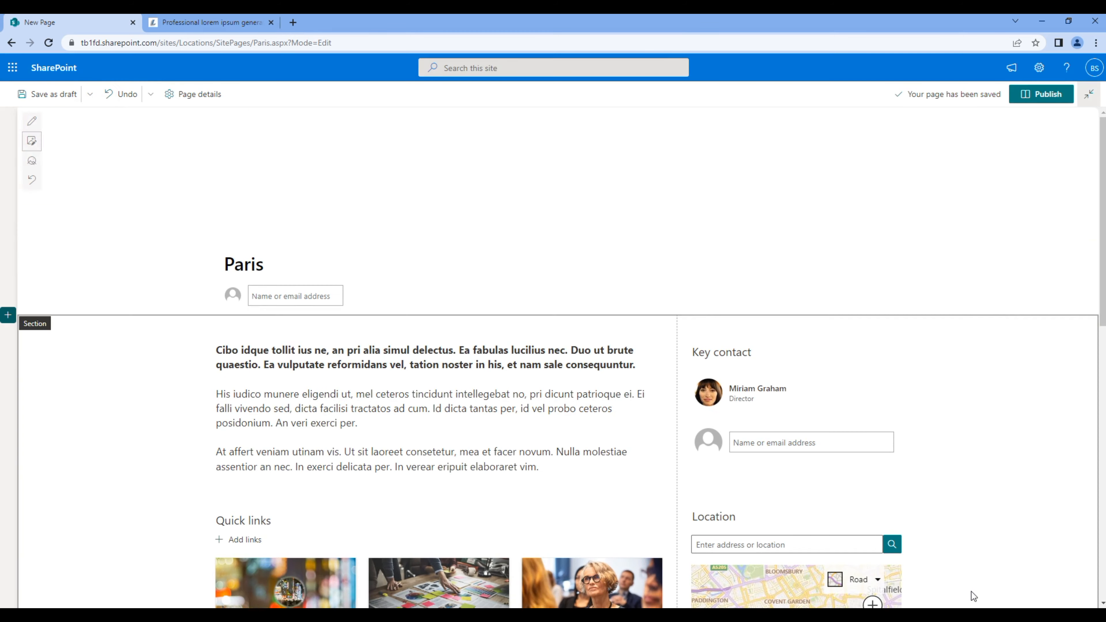
pyautogui.click(1054, 99)
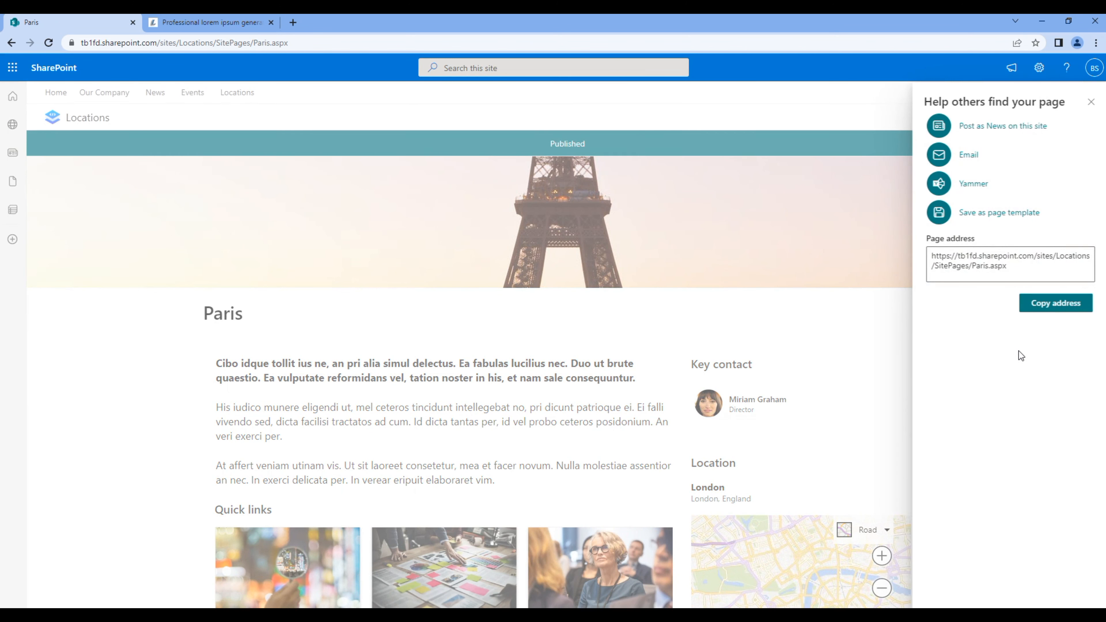
# Create a fourth page from the saved Custom template and name it "London".
pyautogui.click(1091, 103)
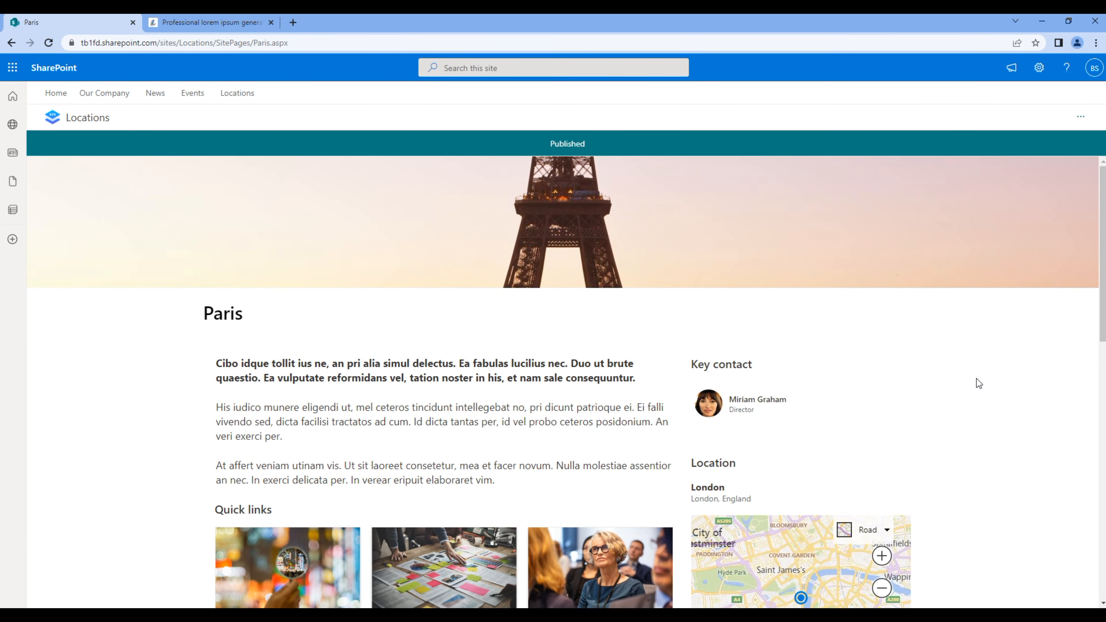
pyautogui.click(65, 142)
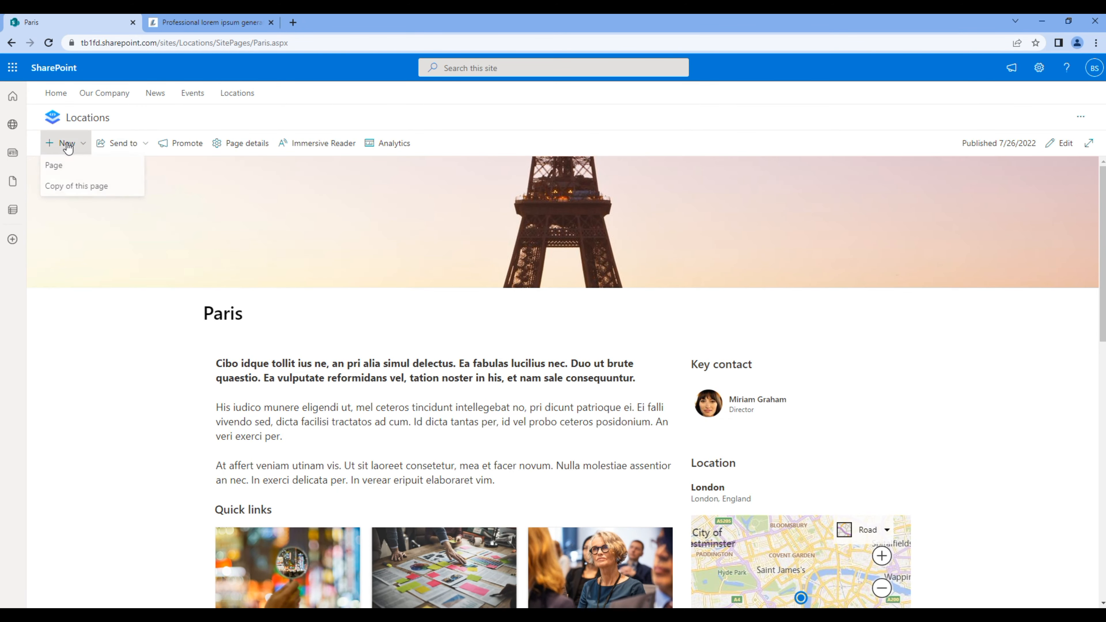
pyautogui.click(57, 166)
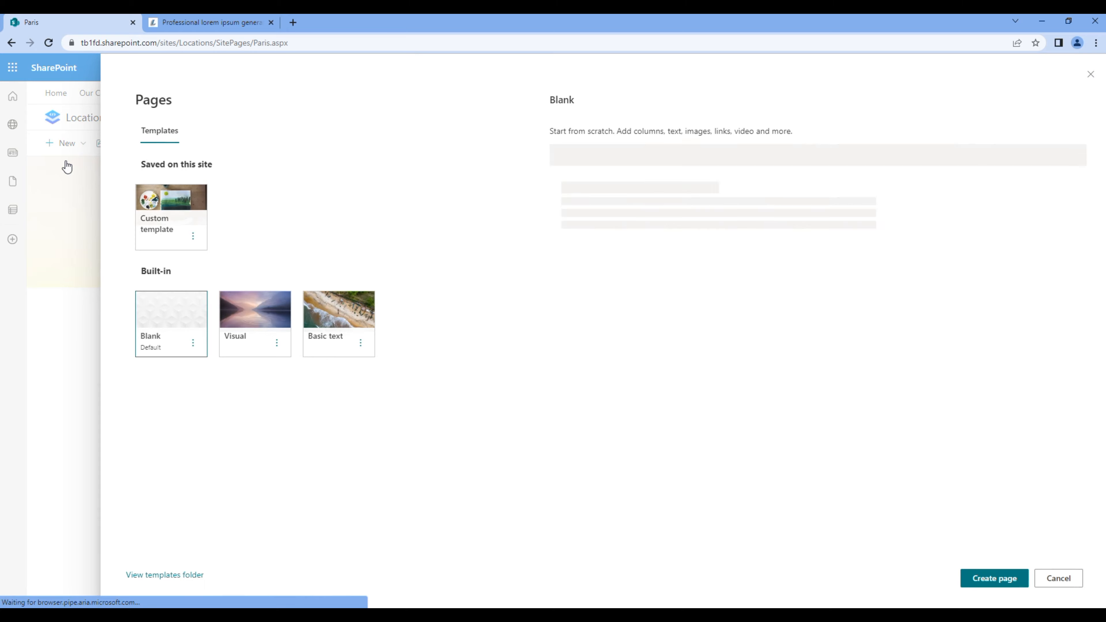
pyautogui.click(193, 213)
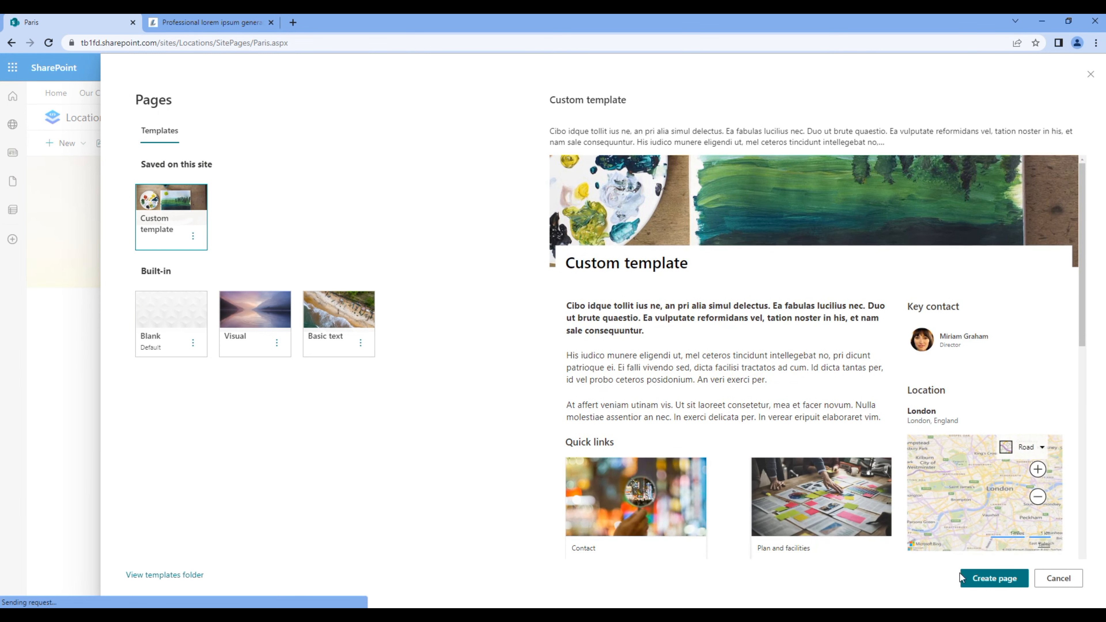
pyautogui.click(977, 580)
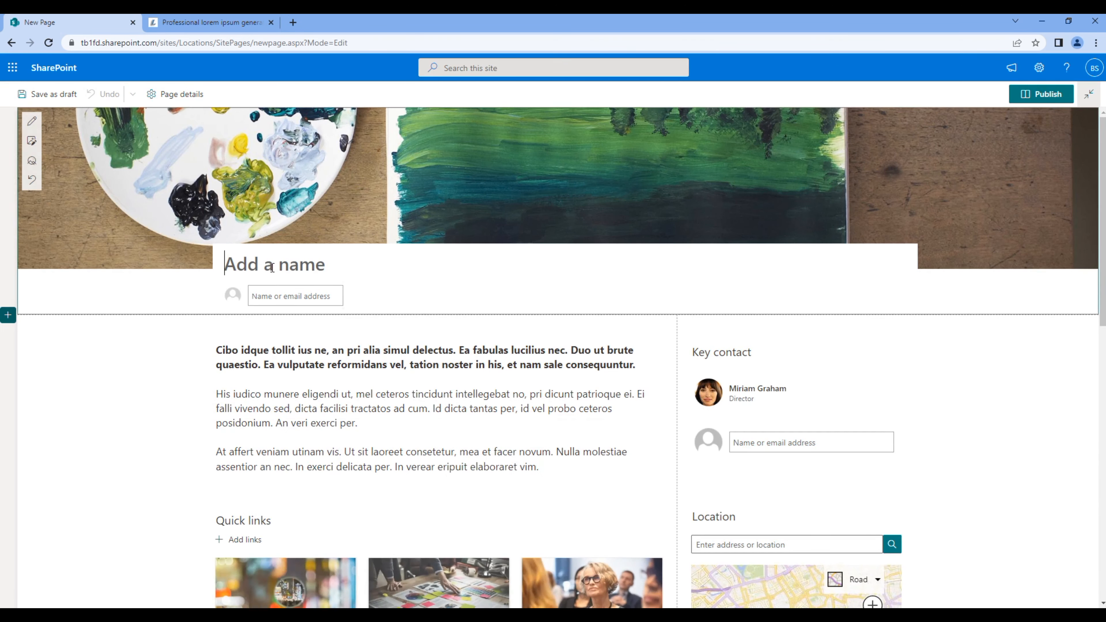
pyautogui.write('London')
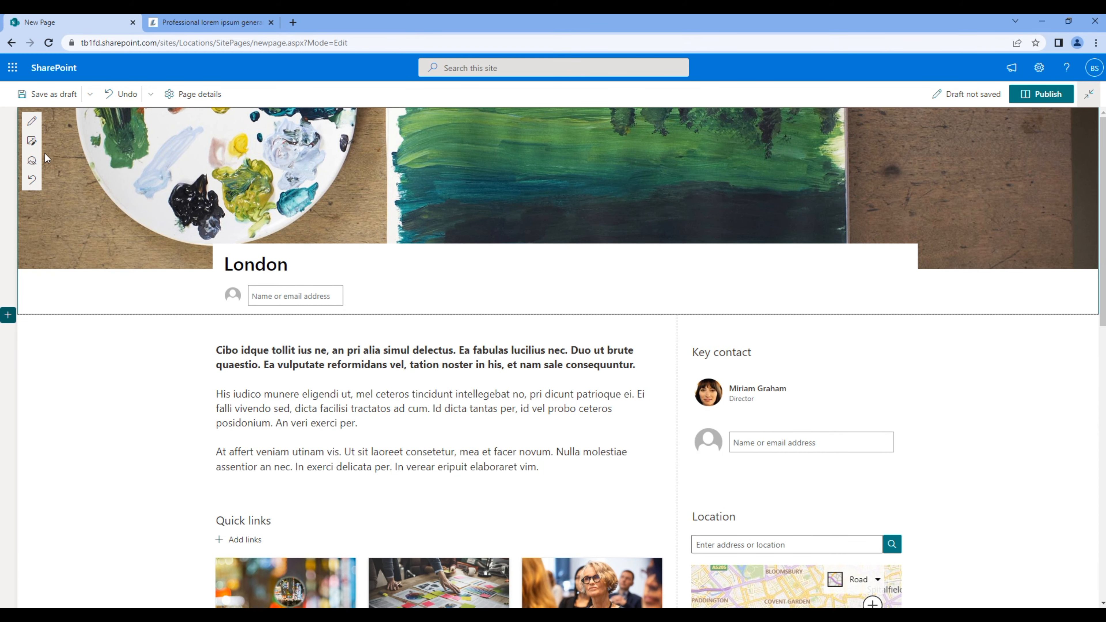
# Replace the London page's banner with the "london" stock photo of Big Ben and the red bus, and publish the page.
pyautogui.click(31, 120)
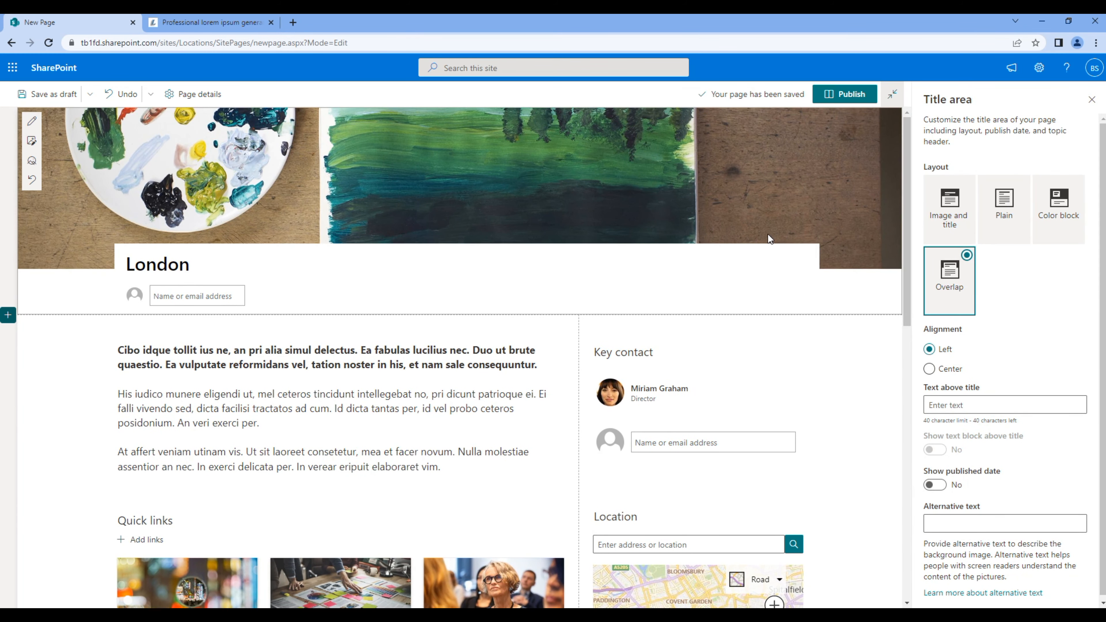
pyautogui.click(31, 140)
pyautogui.click(116, 176)
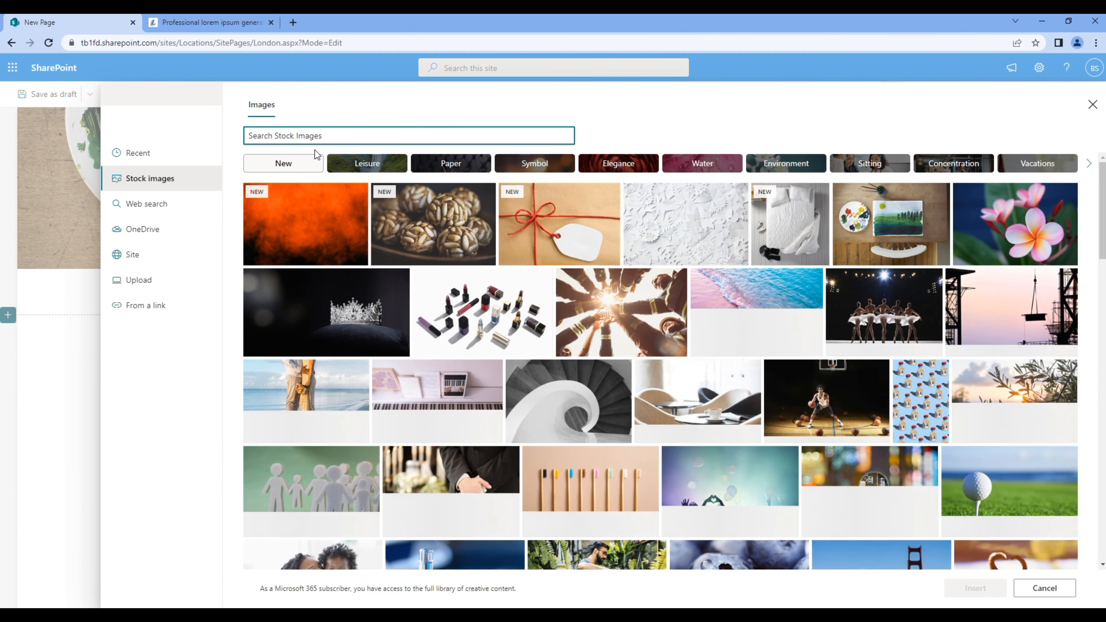
pyautogui.write('london')
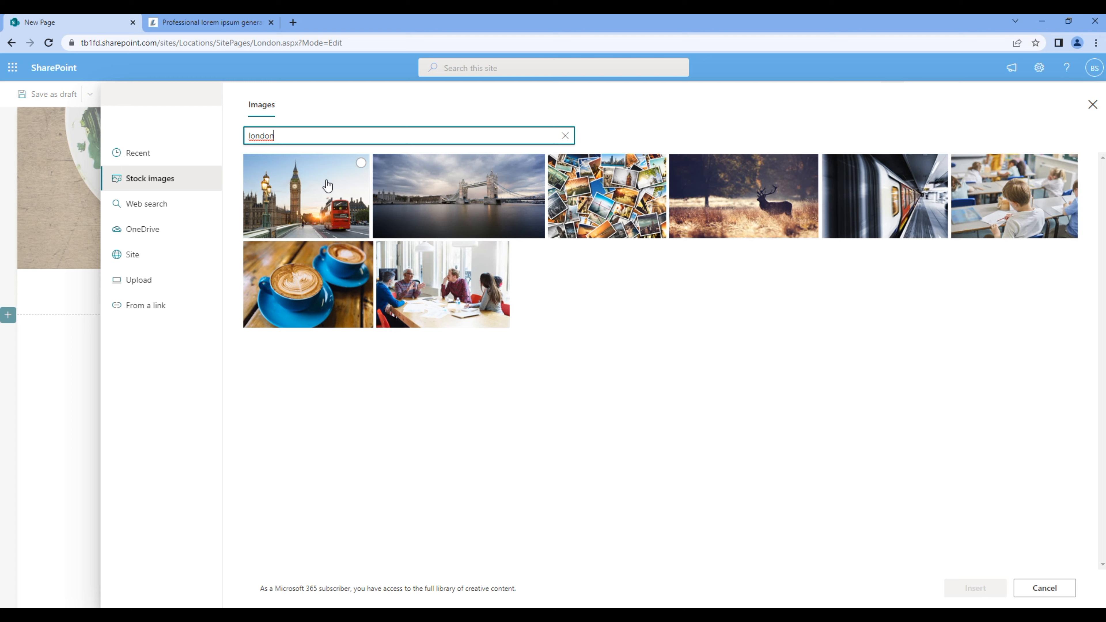
pyautogui.click(328, 186)
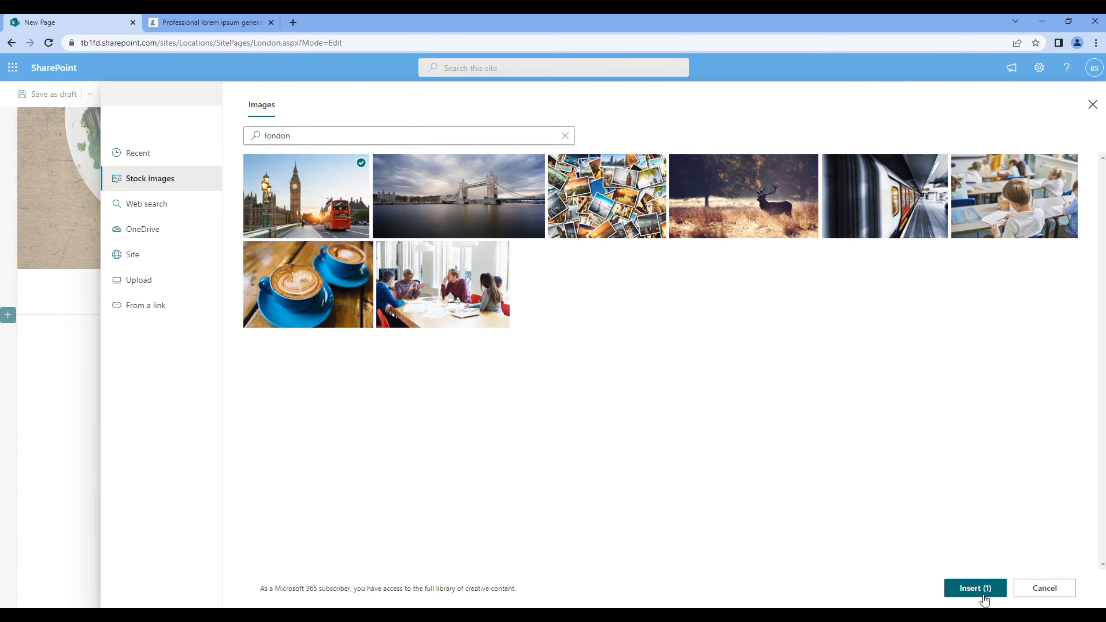
pyautogui.click(983, 595)
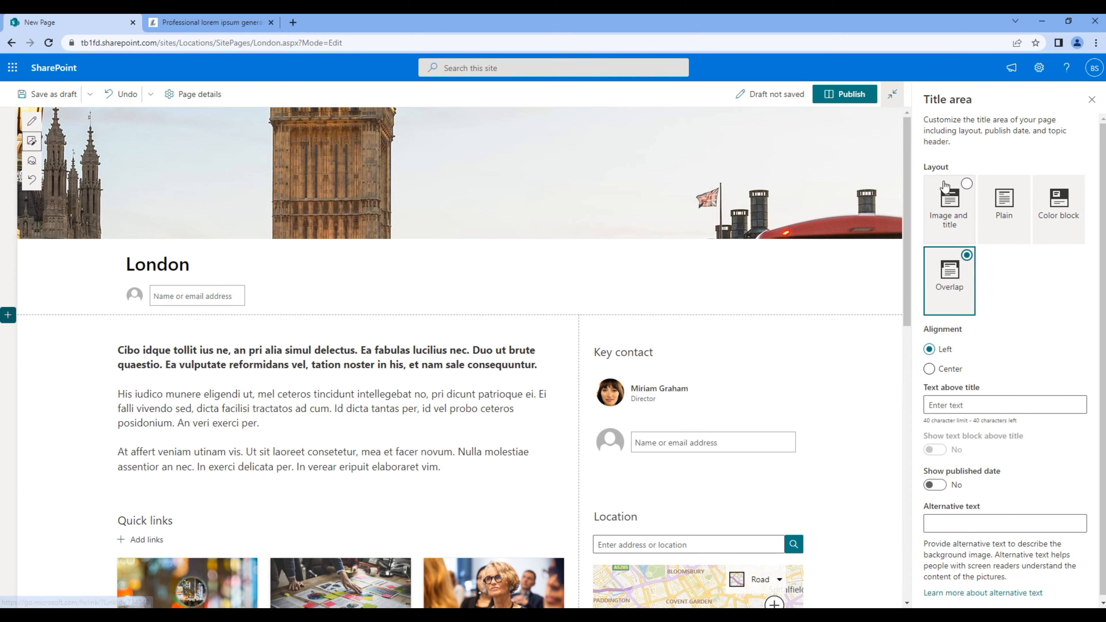
pyautogui.click(853, 95)
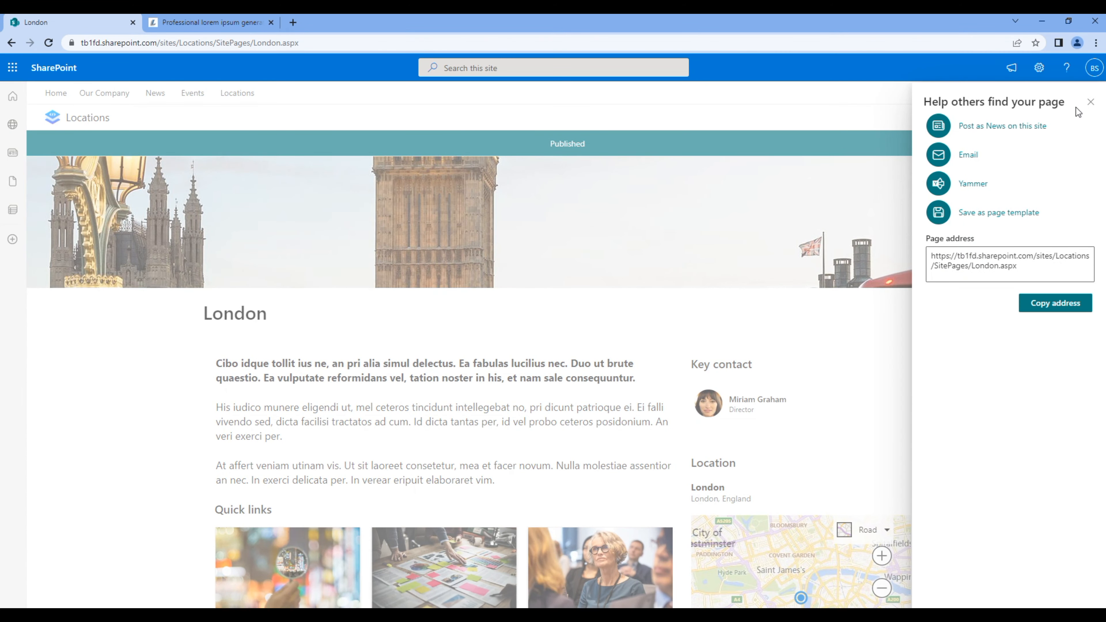
pyautogui.click(1090, 104)
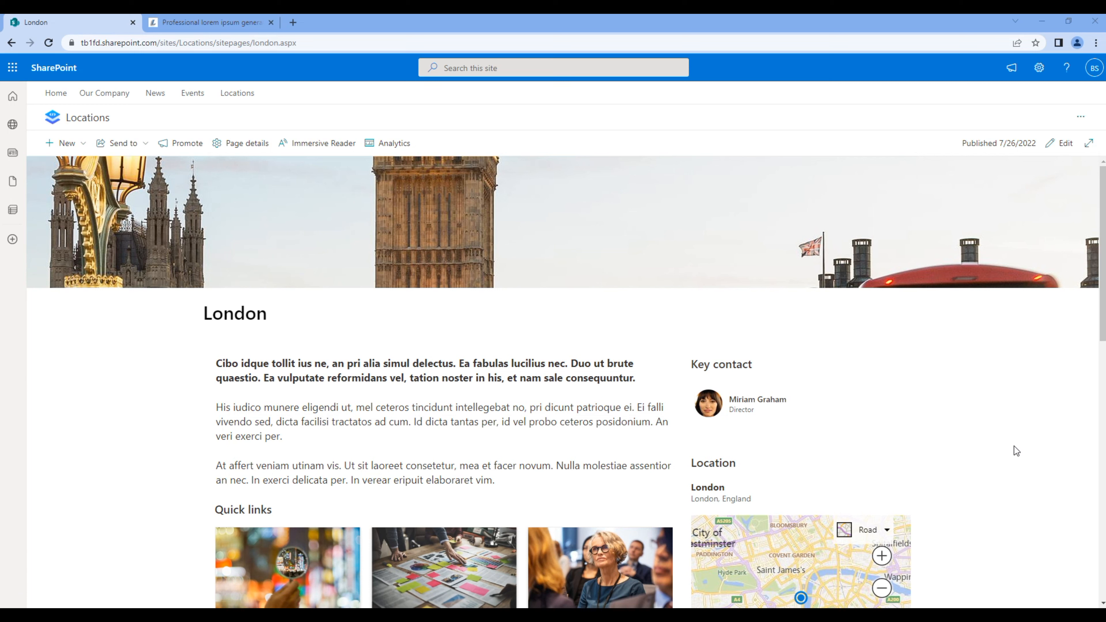
# Edit the Locations home page, replacing its empty text web part with a Quick links web part.
pyautogui.click(237, 93)
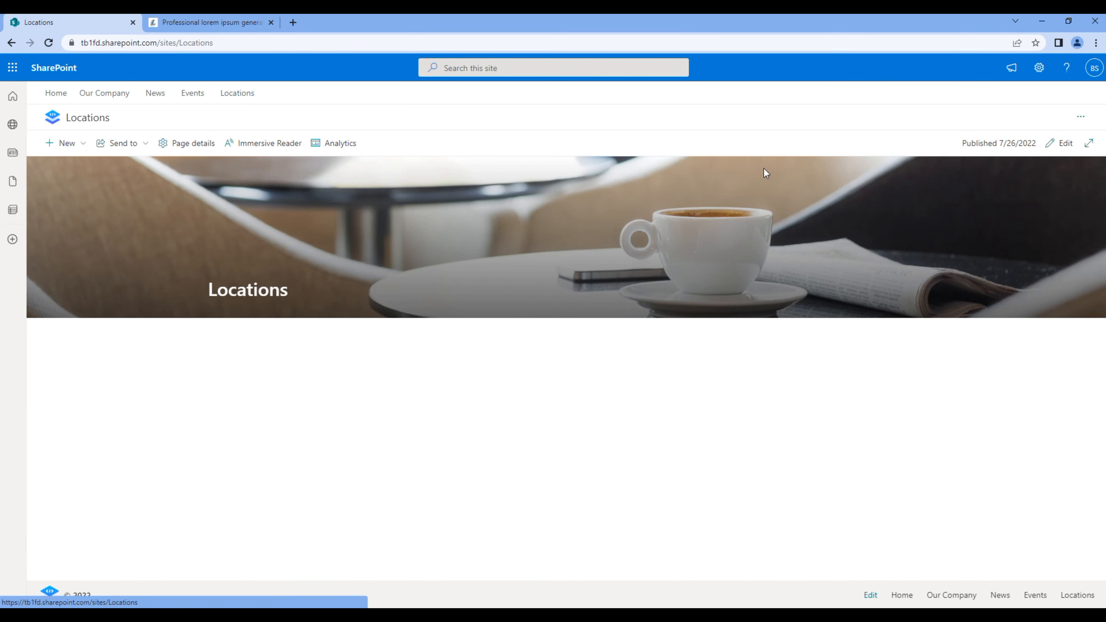
pyautogui.click(1052, 150)
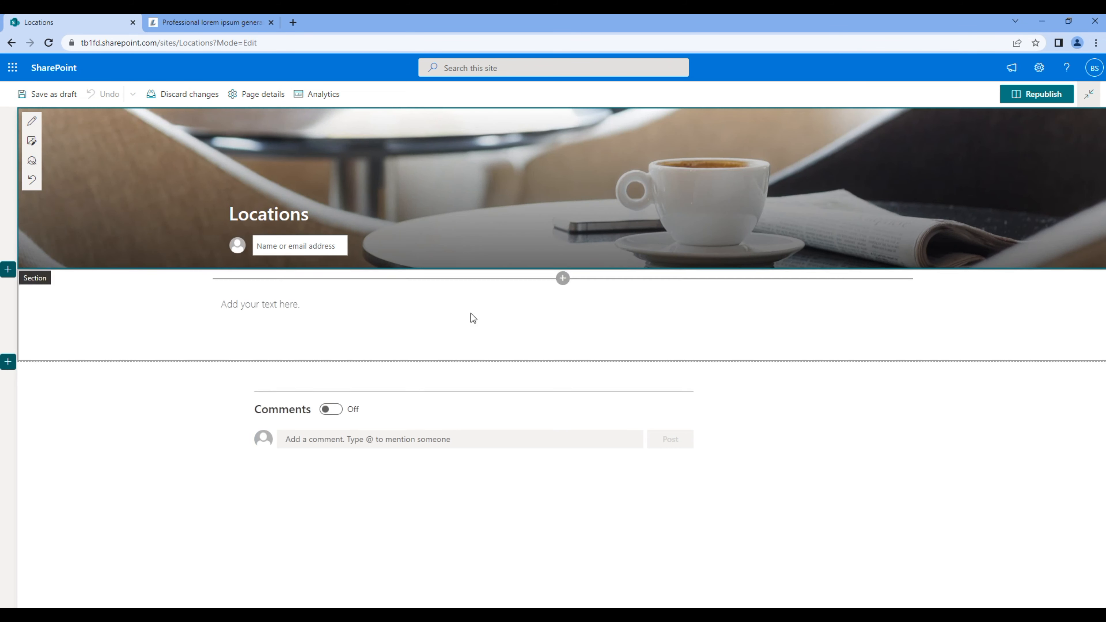
pyautogui.click(266, 324)
pyautogui.click(262, 276)
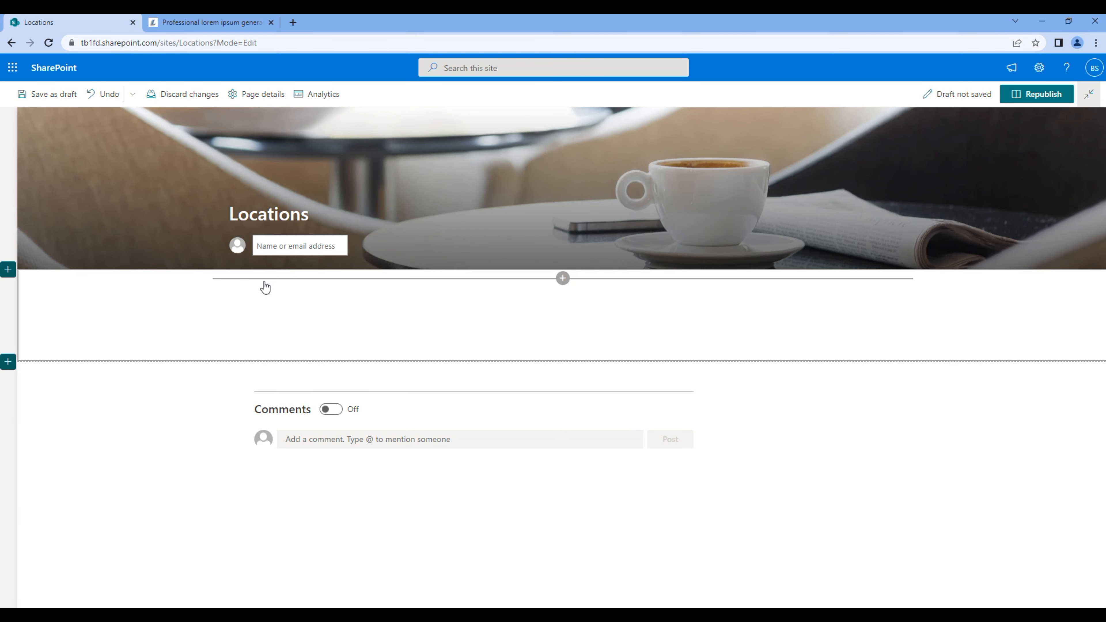
pyautogui.click(561, 278)
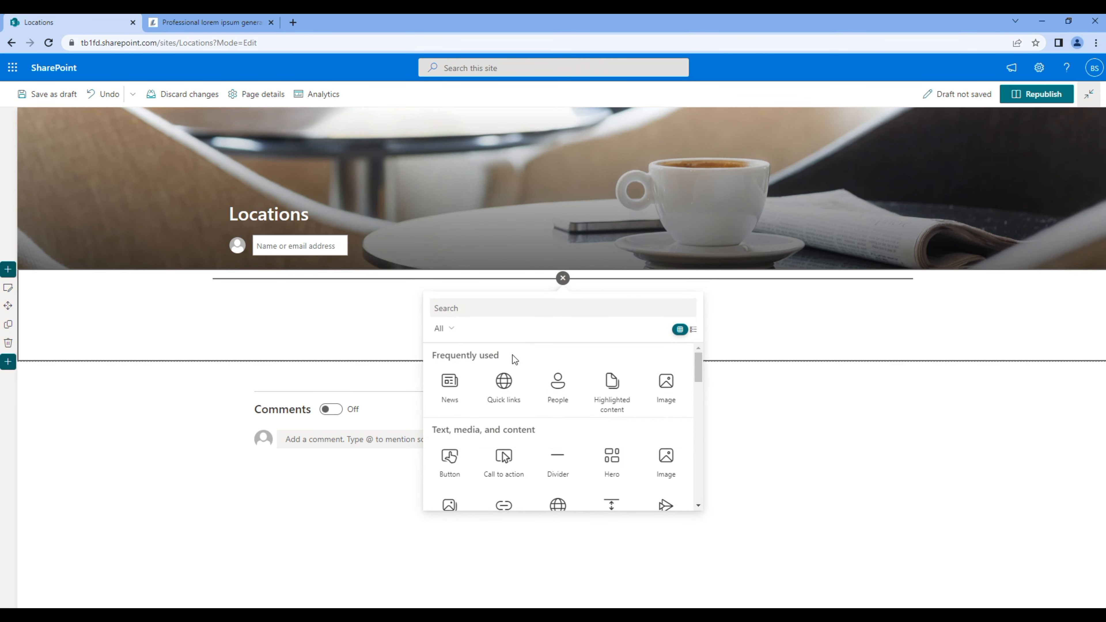
pyautogui.click(506, 394)
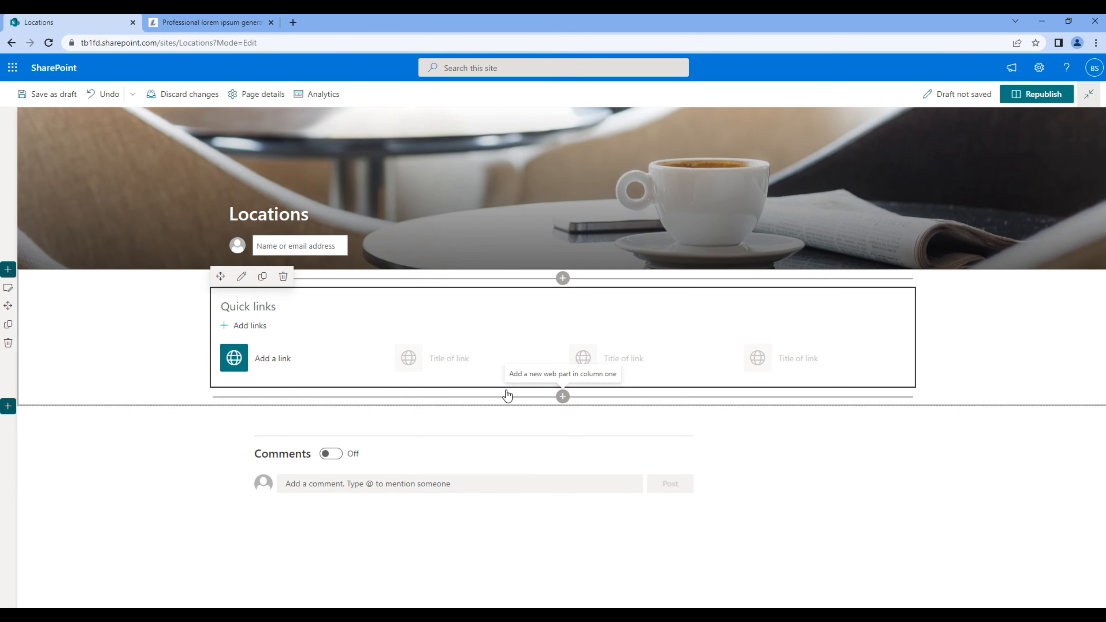
# Add the recent pages New-York, Sydney, Paris and London as links in the Quick links web part.
pyautogui.click(276, 357)
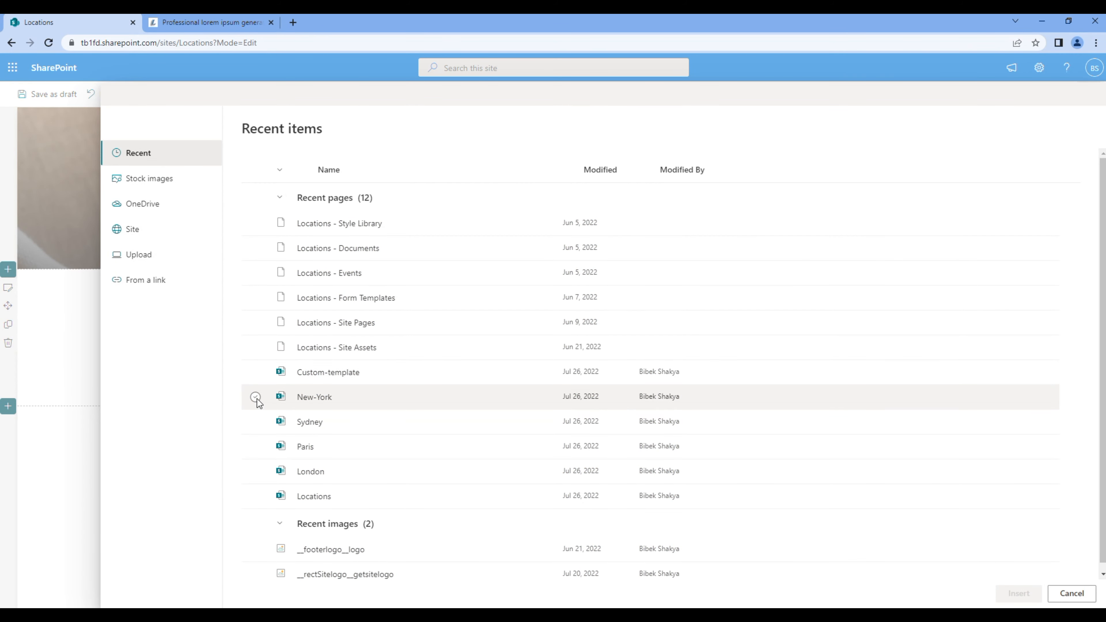
pyautogui.click(255, 397)
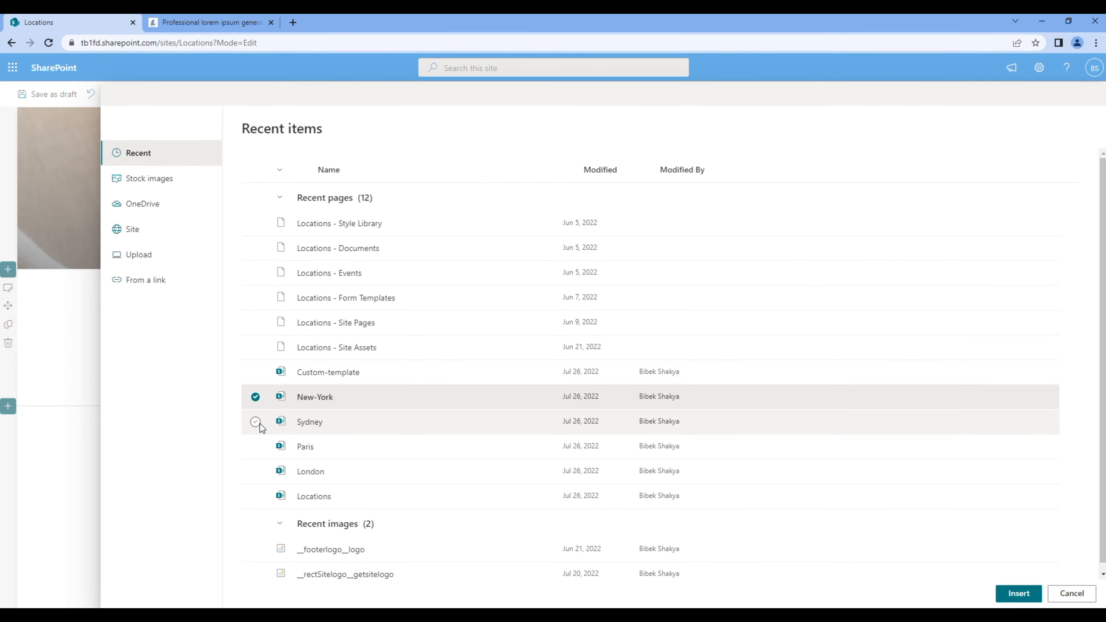
pyautogui.click(258, 447)
pyautogui.click(263, 473)
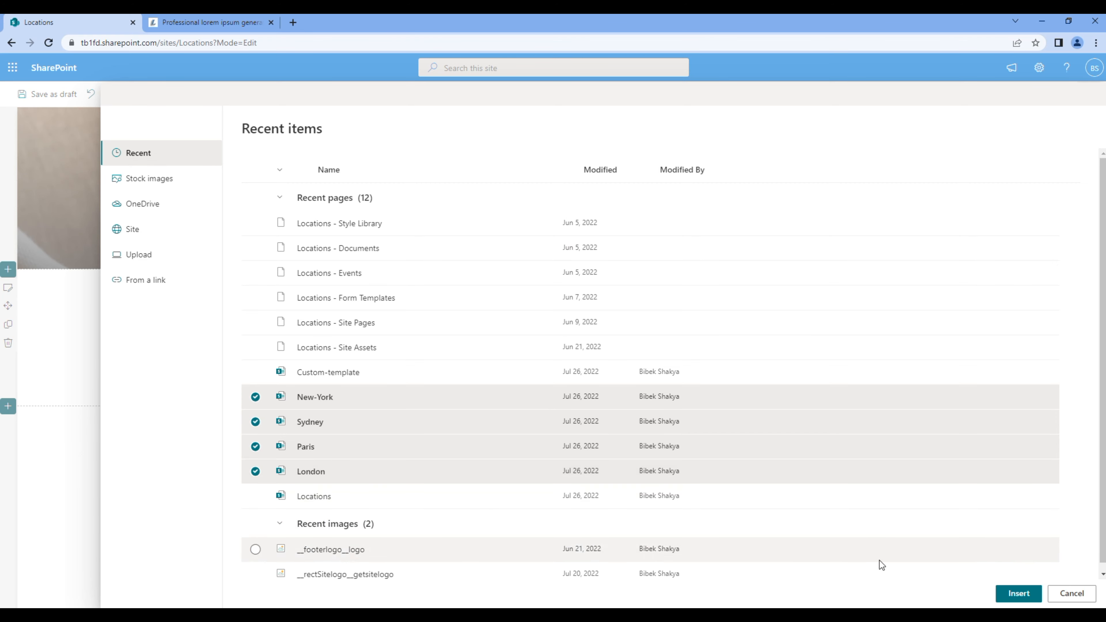
pyautogui.click(1015, 593)
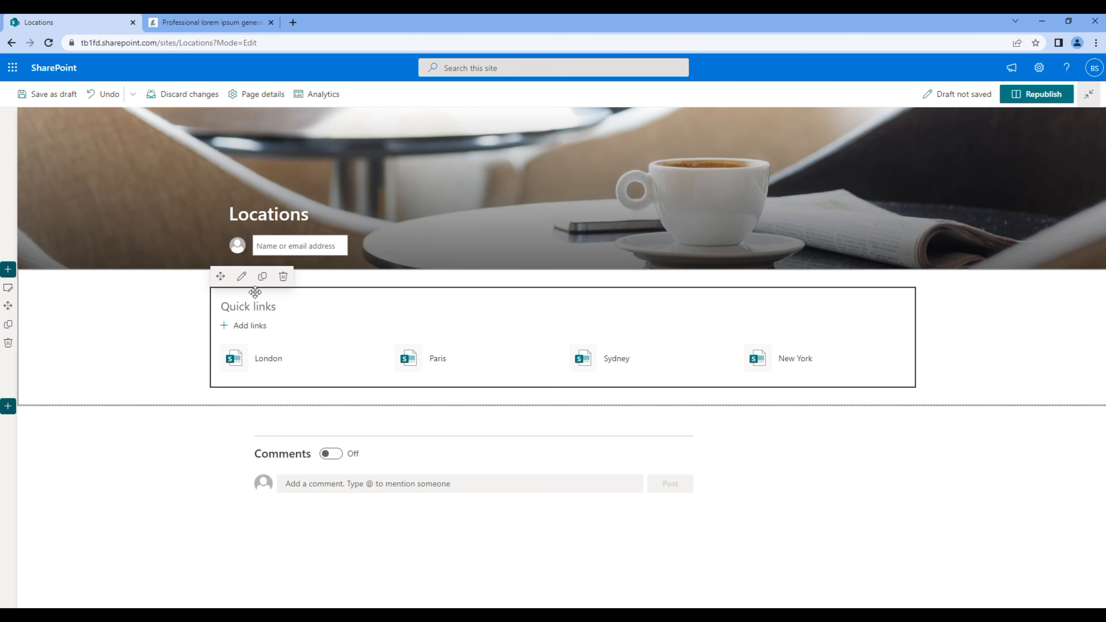
# Switch the Quick links web part to the Grid layout and republish the Locations home page.
pyautogui.click(241, 278)
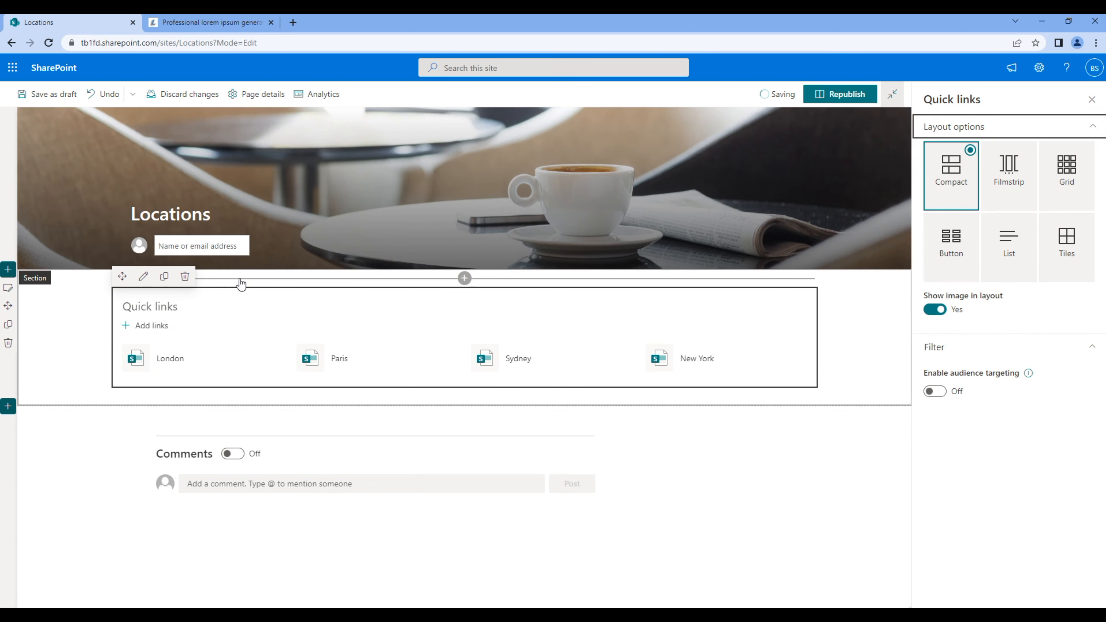
pyautogui.click(1070, 187)
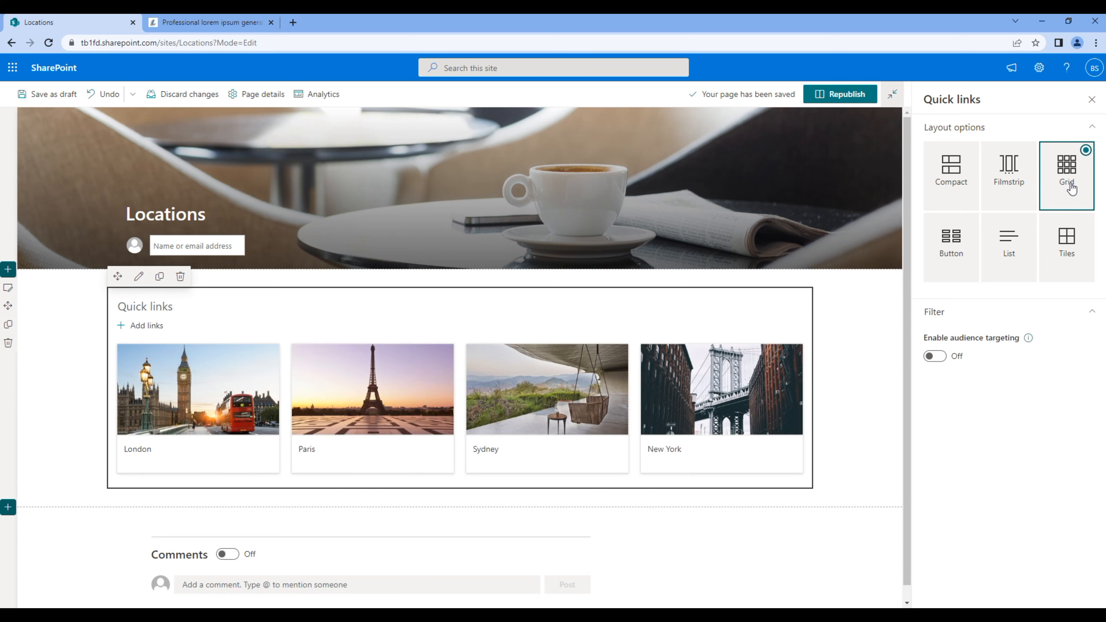
pyautogui.click(856, 94)
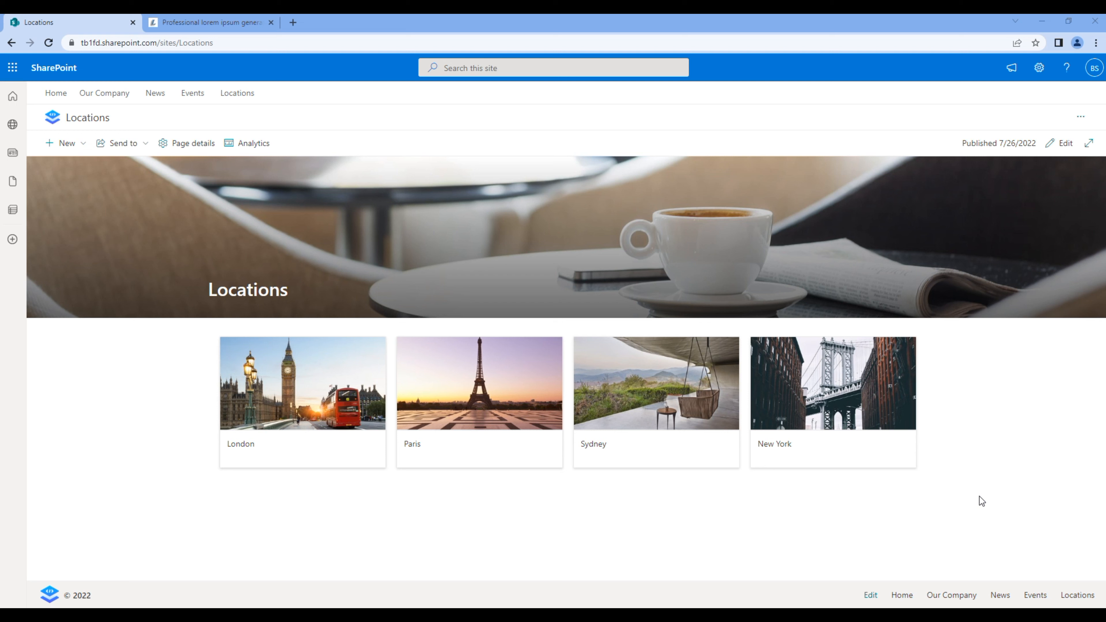
# Open the London, Paris, Sydney and New York pages from the quick links, each in its own browser tab.
pyautogui.rightClick(338, 388)
pyautogui.click(382, 189)
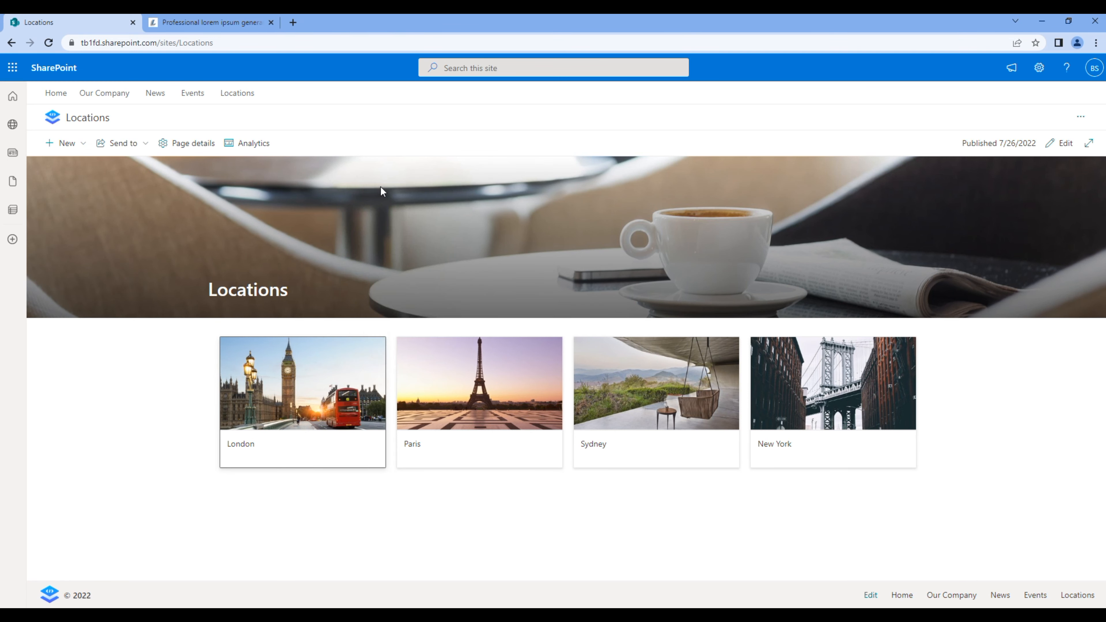
pyautogui.rightClick(461, 375)
pyautogui.click(493, 385)
pyautogui.rightClick(650, 376)
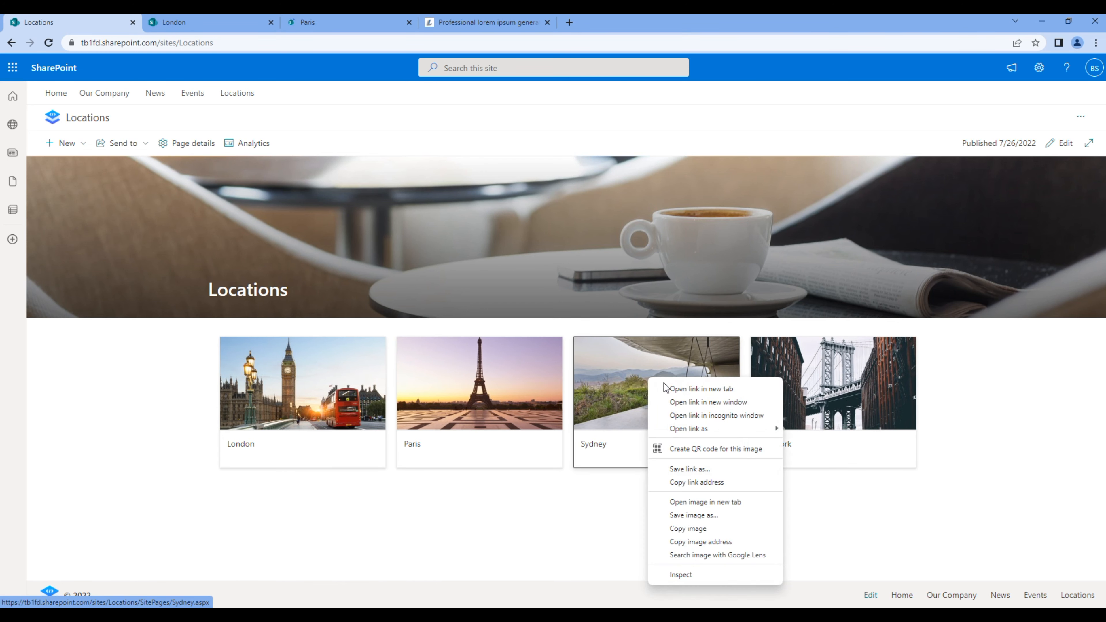
pyautogui.click(666, 386)
pyautogui.rightClick(816, 393)
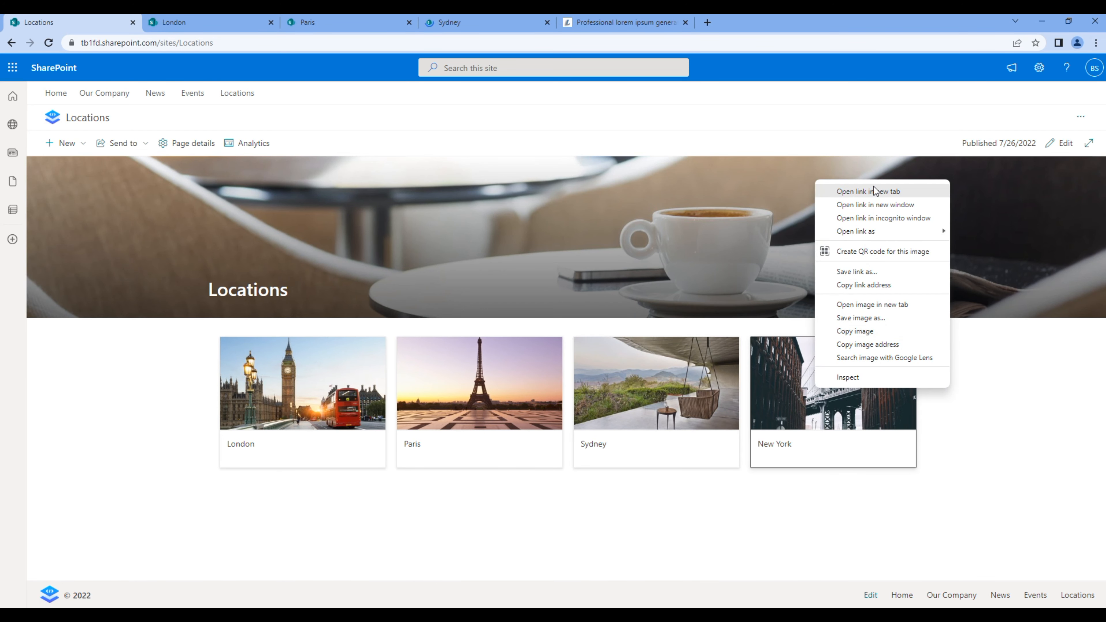
pyautogui.click(840, 190)
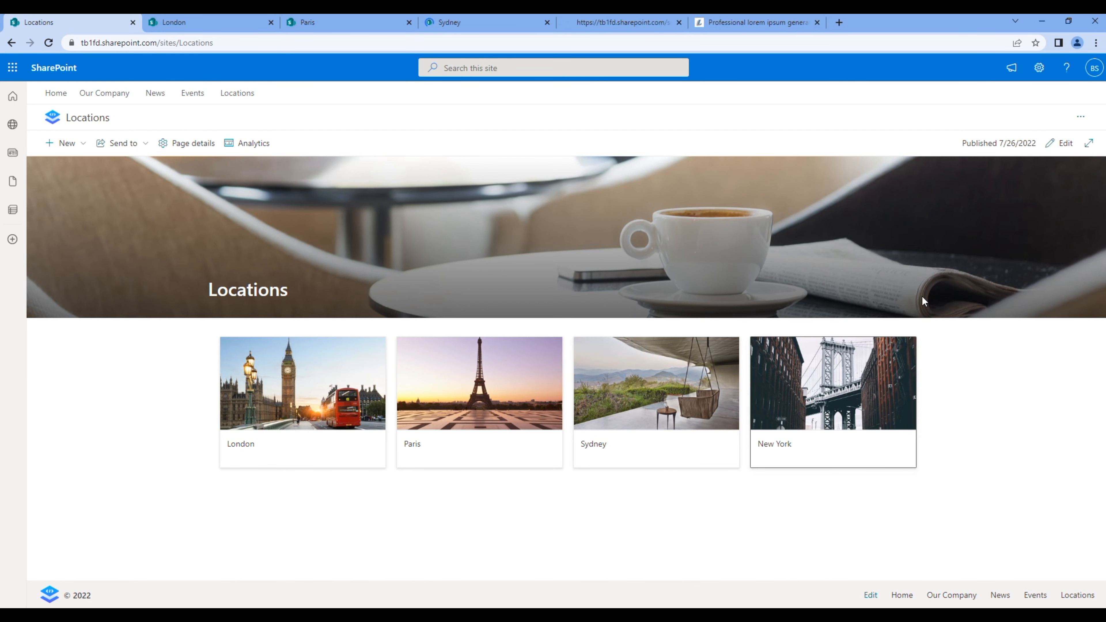
# Turn on site navigation visibility for the Locations site with the Mega menu style, and save the look settings.
pyautogui.click(1040, 76)
pyautogui.click(979, 264)
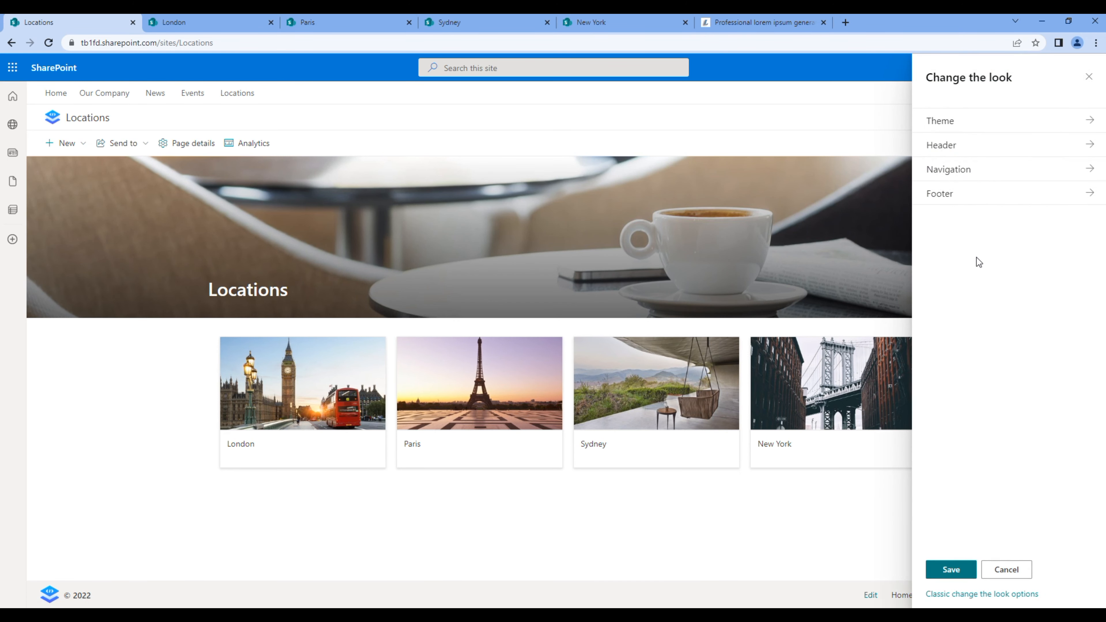
pyautogui.click(966, 171)
pyautogui.click(937, 130)
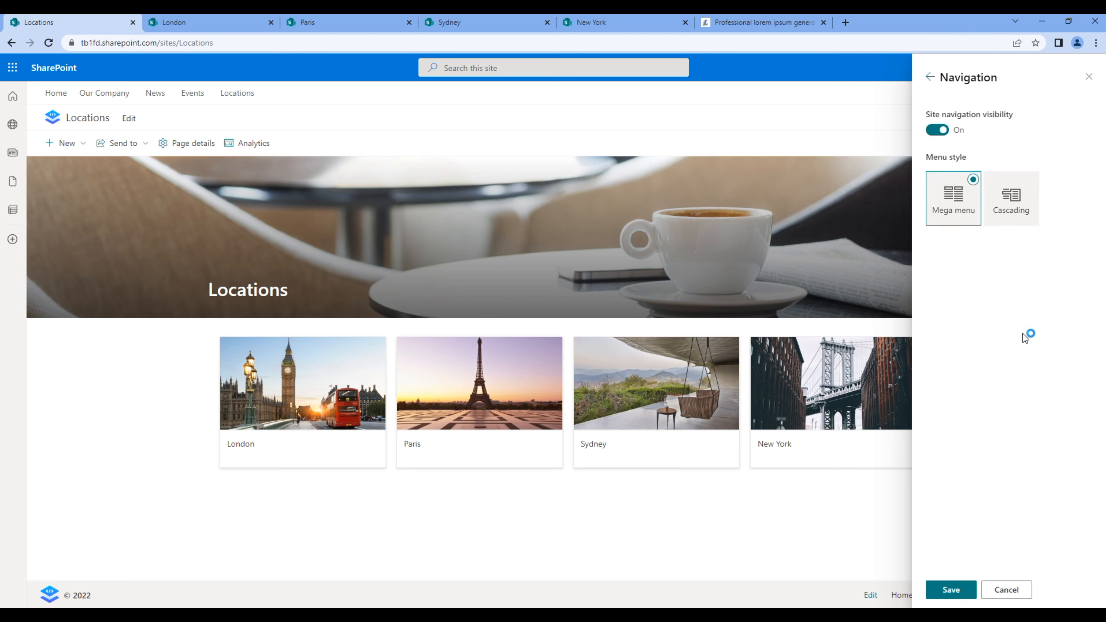
pyautogui.click(952, 591)
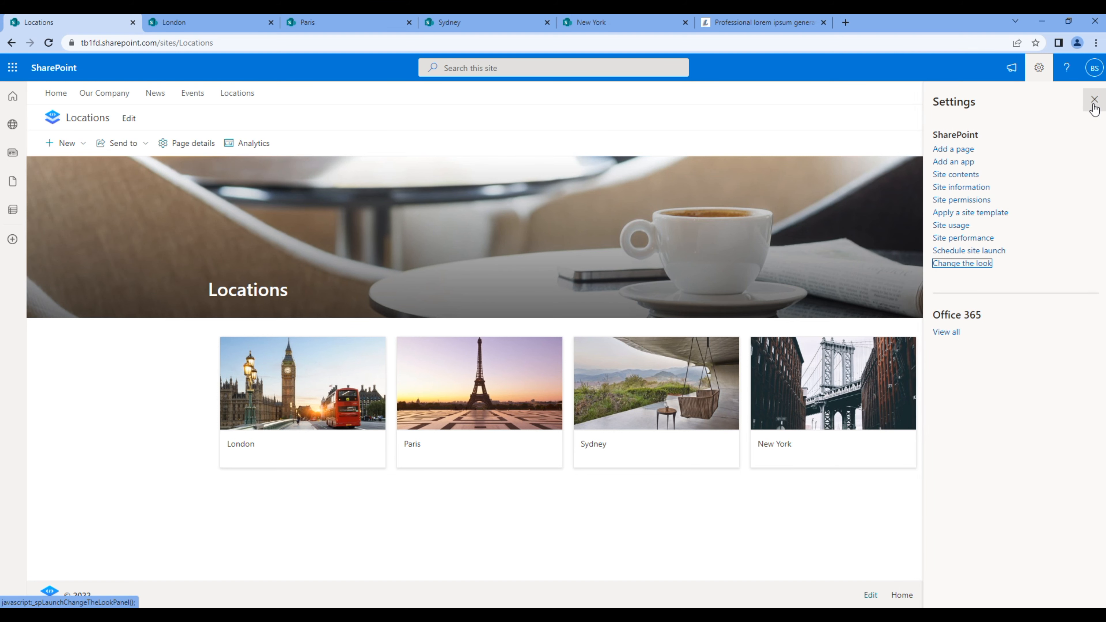
pyautogui.click(1093, 106)
# Copy the London page's address and open the Locations site navigation for editing.
pyautogui.click(242, 27)
pyautogui.click(181, 43)
pyautogui.hotkey('ctrl', 'c')
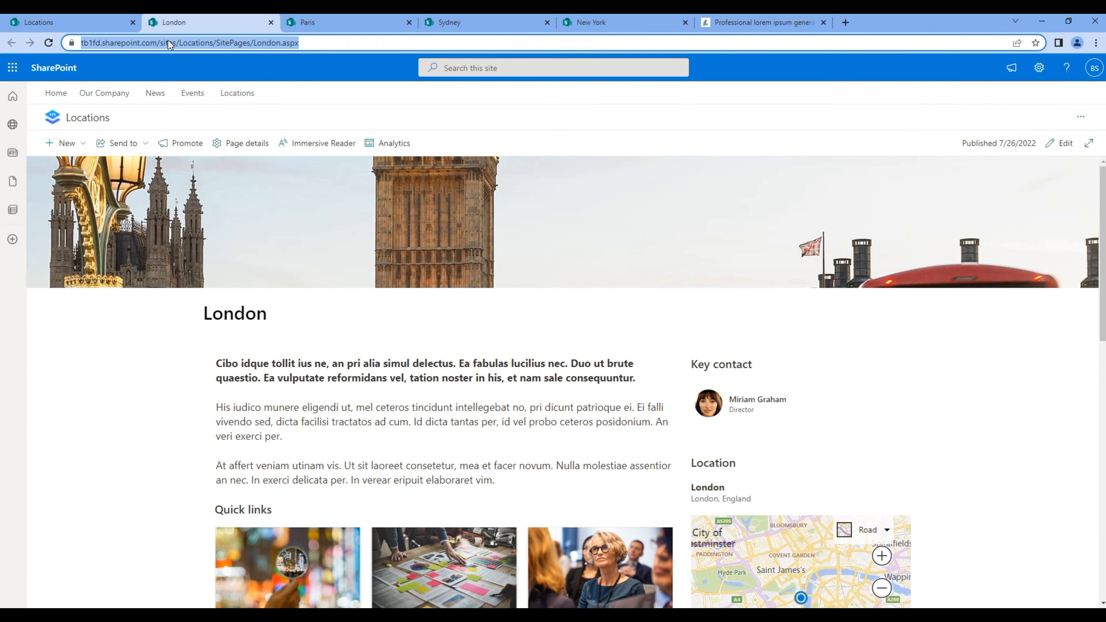
pyautogui.click(89, 24)
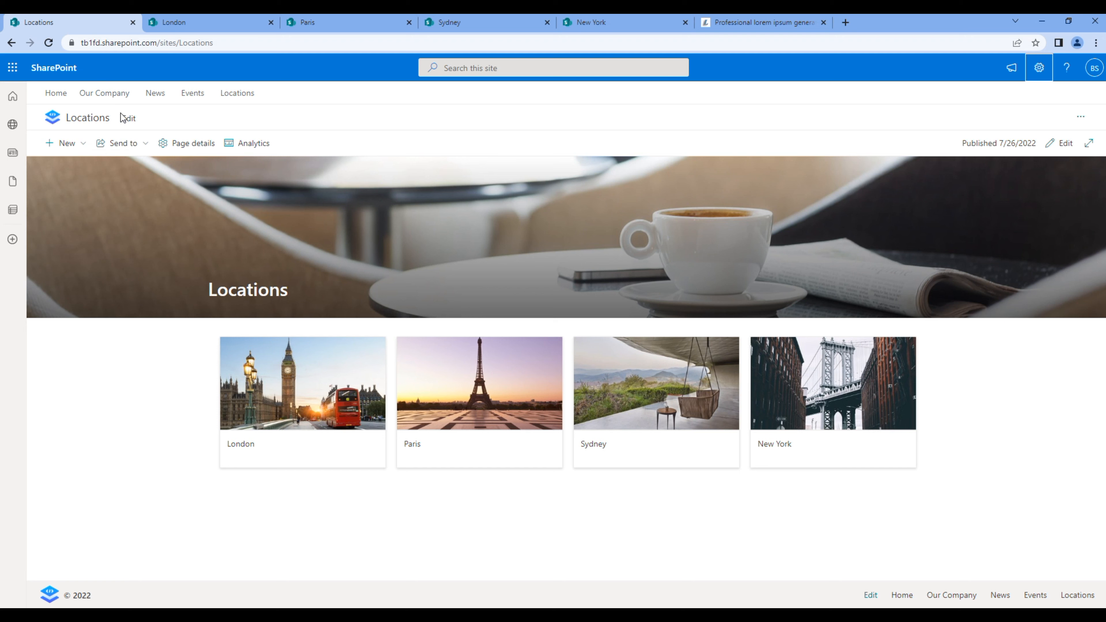
pyautogui.click(128, 119)
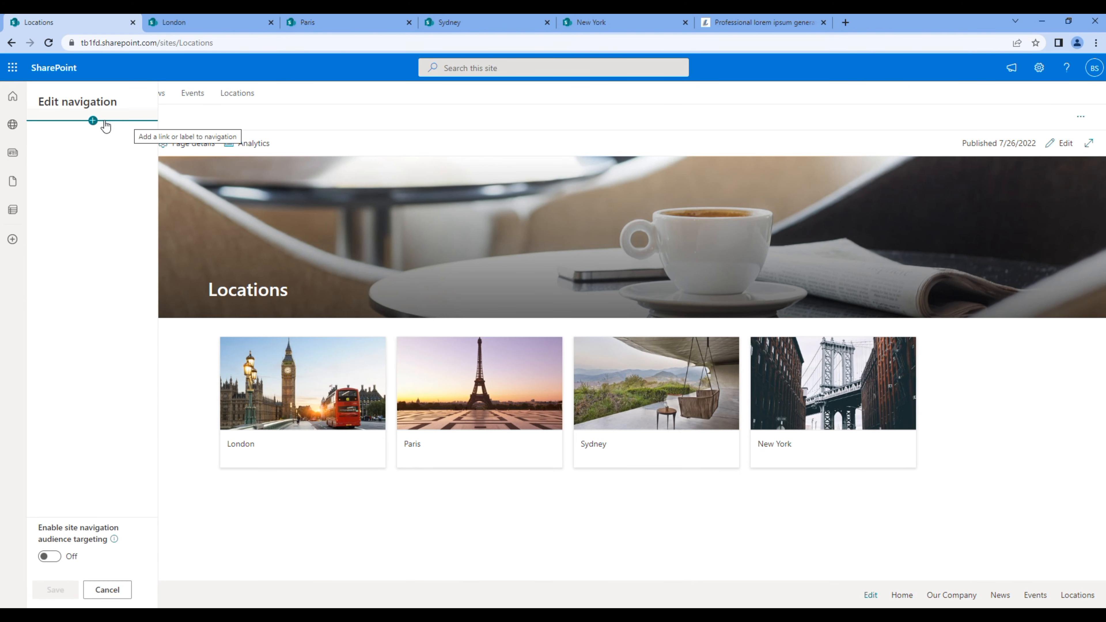
# Add a site navigation link to the copied London page address with the display name London.
pyautogui.click(93, 120)
pyautogui.click(210, 170)
pyautogui.tripleClick(213, 172)
pyautogui.hotkey('ctrl', 'v')
pyautogui.doubleClick(246, 173)
pyautogui.hotkey('ctrl', 'c')
pyautogui.click(247, 222)
pyautogui.hotkey('ctrl', 'v')
pyautogui.click(200, 260)
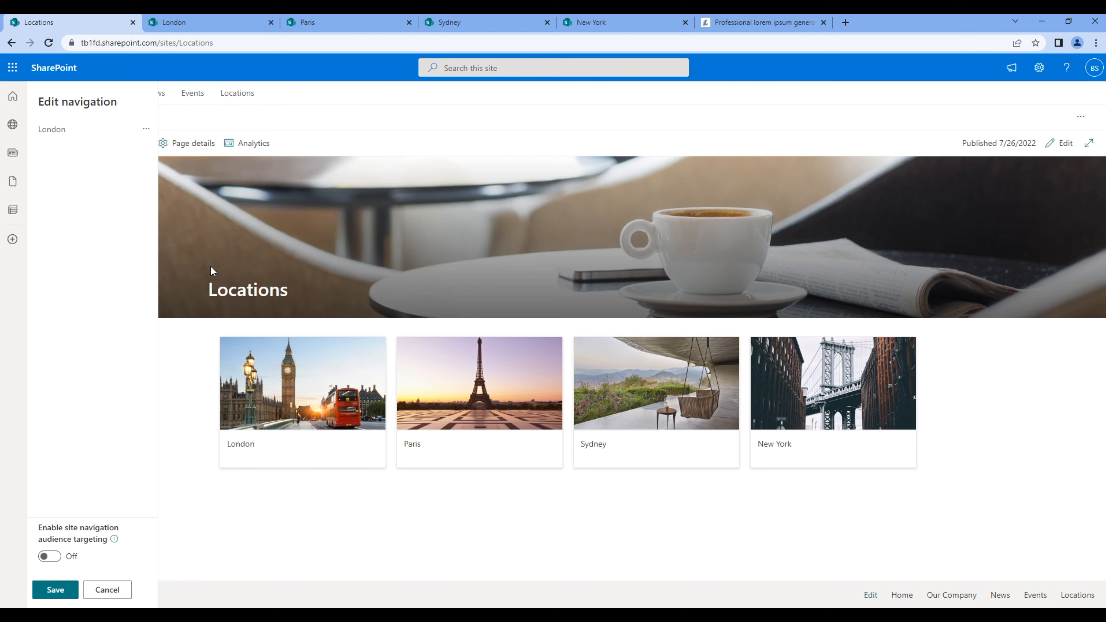
# Close the London browser tab and add a navigation link below London to the Paris page's address, with the display name Paris.
pyautogui.click(270, 23)
pyautogui.click(220, 22)
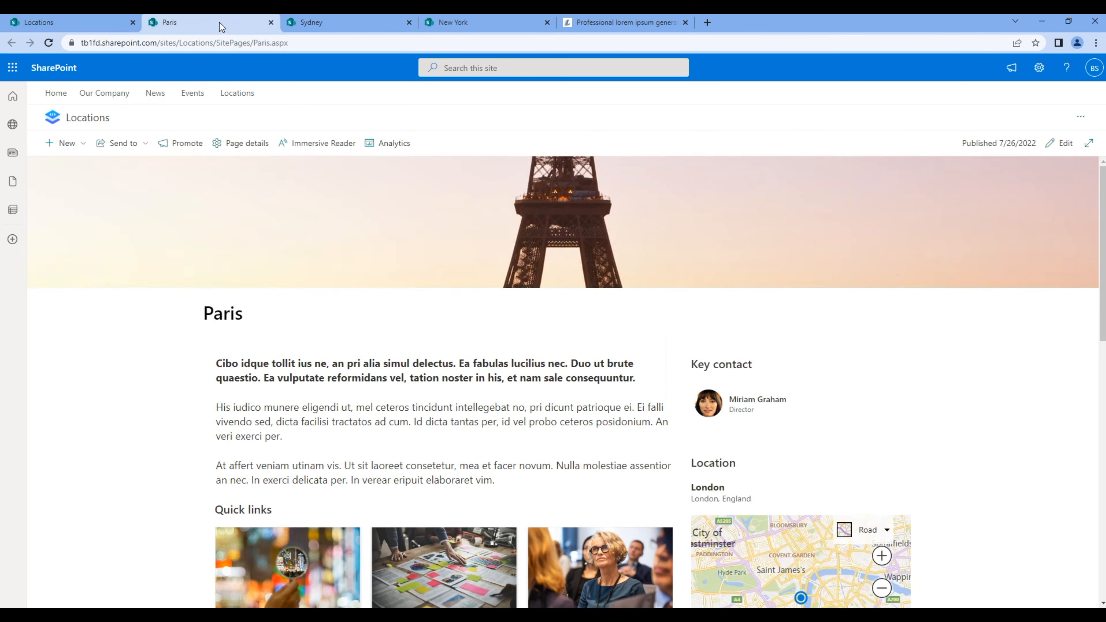
pyautogui.click(98, 24)
pyautogui.click(92, 142)
pyautogui.click(242, 178)
pyautogui.hotkey('ctrl', 'v')
pyautogui.doubleClick(247, 173)
pyautogui.click(231, 221)
pyautogui.hotkey('ctrl', 'v')
pyautogui.click(211, 257)
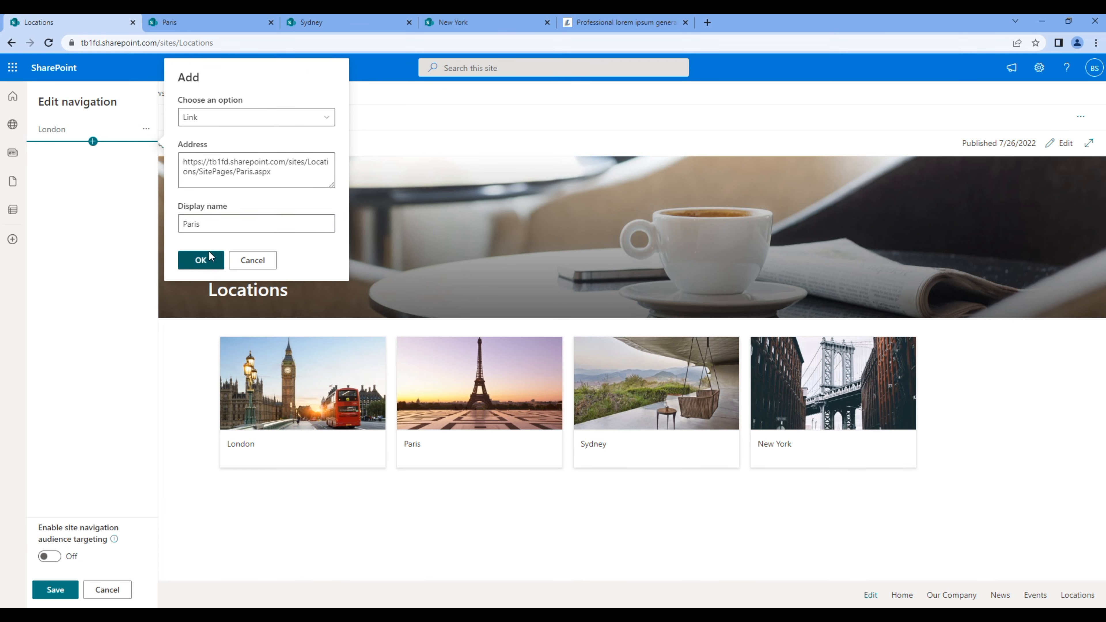
# Close the Paris browser tab and add a navigation link below Paris to the Sydney page's address, with the display name Sydney.
pyautogui.click(271, 22)
pyautogui.click(237, 24)
pyautogui.click(83, 40)
pyautogui.click(82, 22)
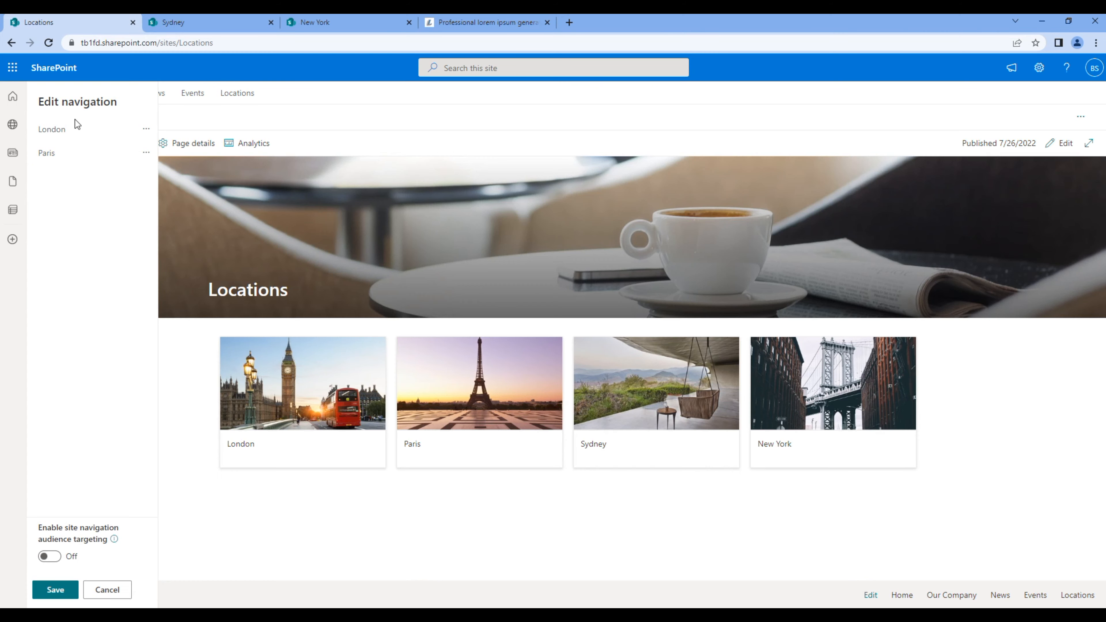
pyautogui.click(93, 165)
pyautogui.click(206, 178)
pyautogui.hotkey('ctrl', 'v')
pyautogui.doubleClick(246, 172)
pyautogui.click(227, 217)
pyautogui.hotkey('ctrl', 'v')
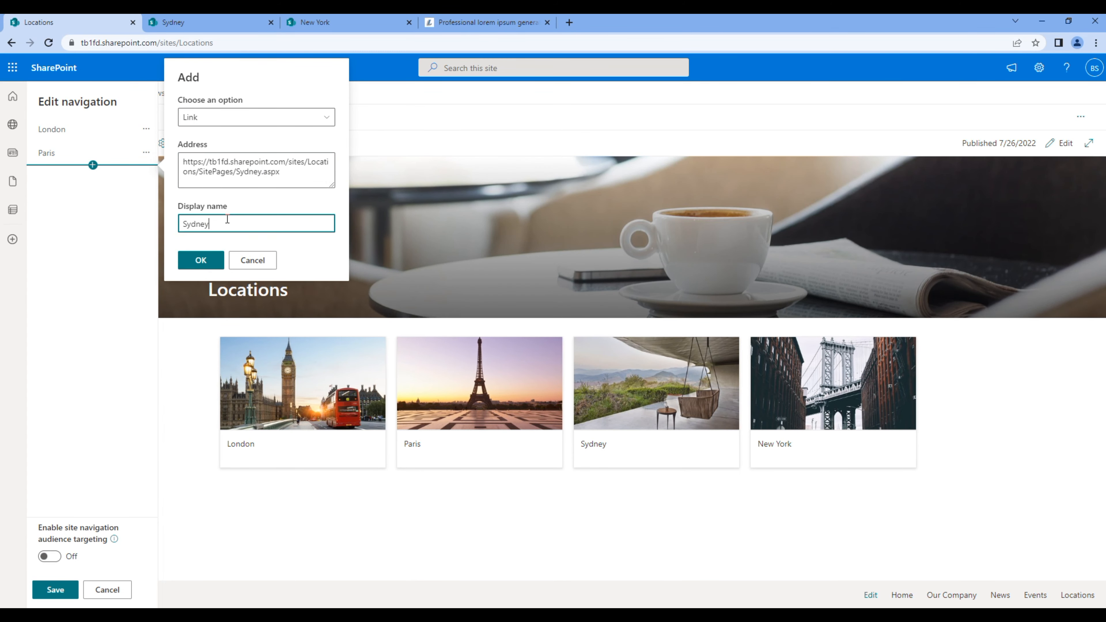
pyautogui.click(200, 260)
# Close the Sydney browser tab, add a link named New York to the New-York.aspx page below Sydney, and save the navigation.
pyautogui.click(271, 22)
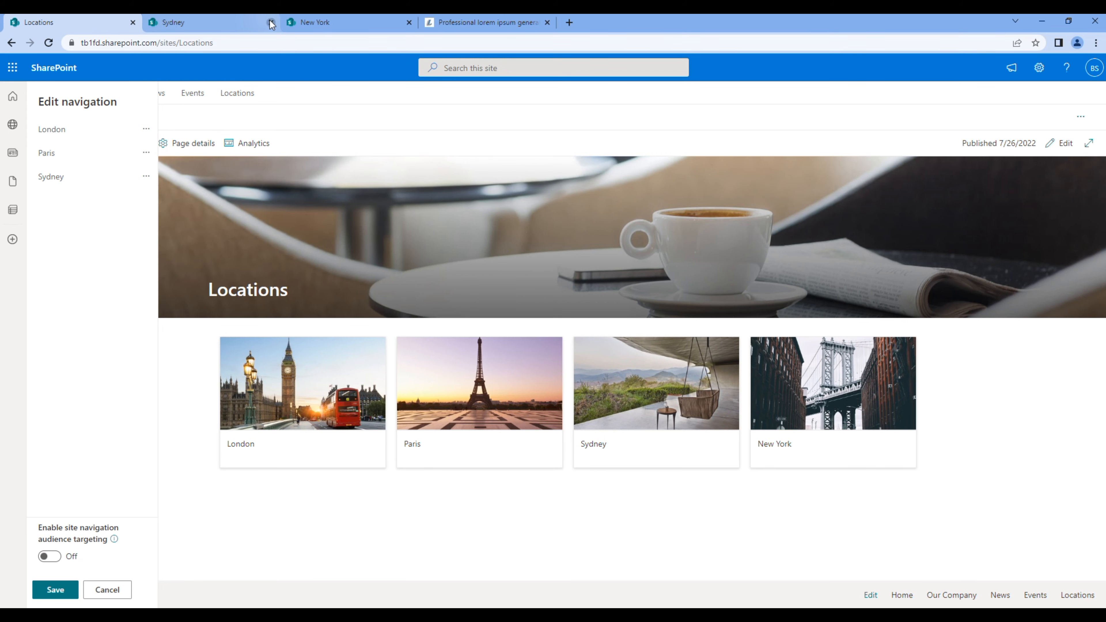
pyautogui.click(223, 26)
pyautogui.click(102, 24)
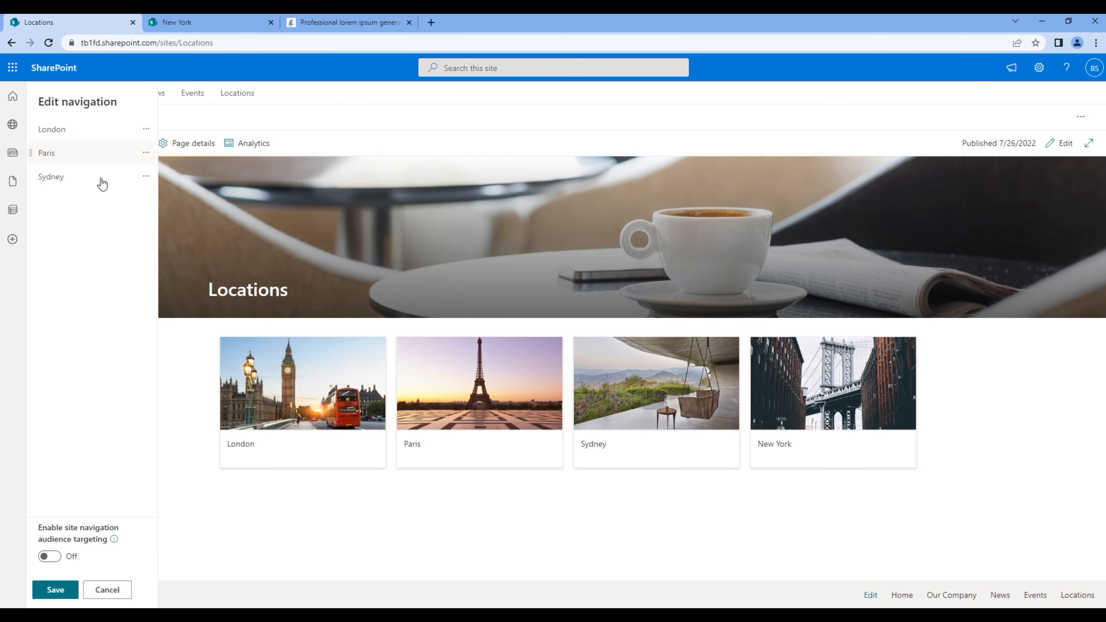
pyautogui.click(93, 188)
pyautogui.click(221, 187)
pyautogui.hotkey('ctrl', 'v')
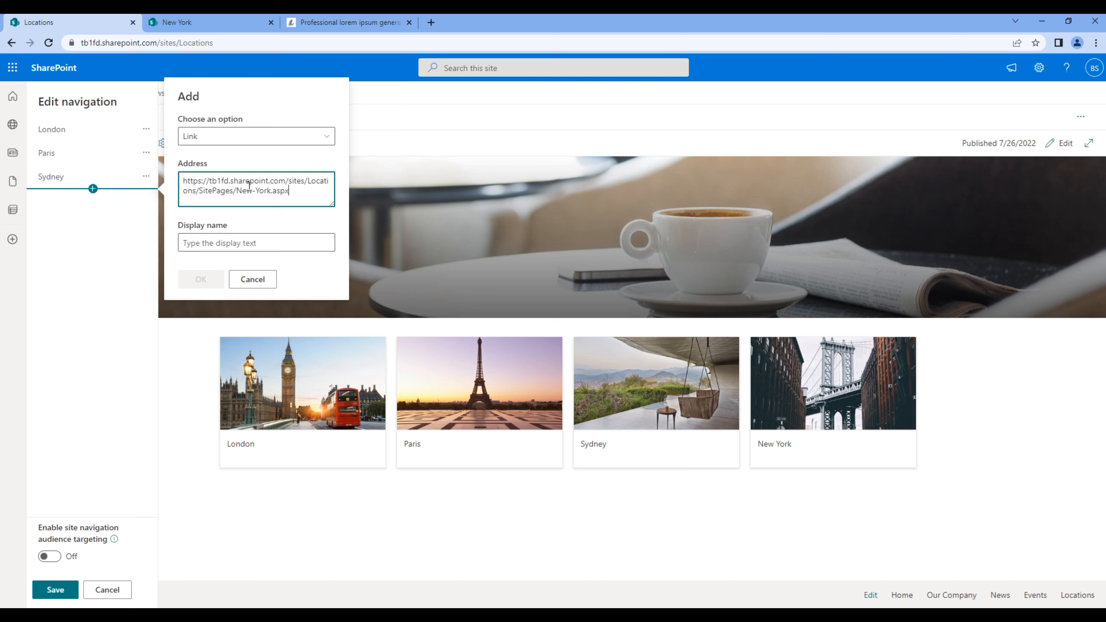
pyautogui.moveTo(235, 191); pyautogui.dragTo(273, 192)
pyautogui.click(203, 242)
pyautogui.hotkey('ctrl', 'v')
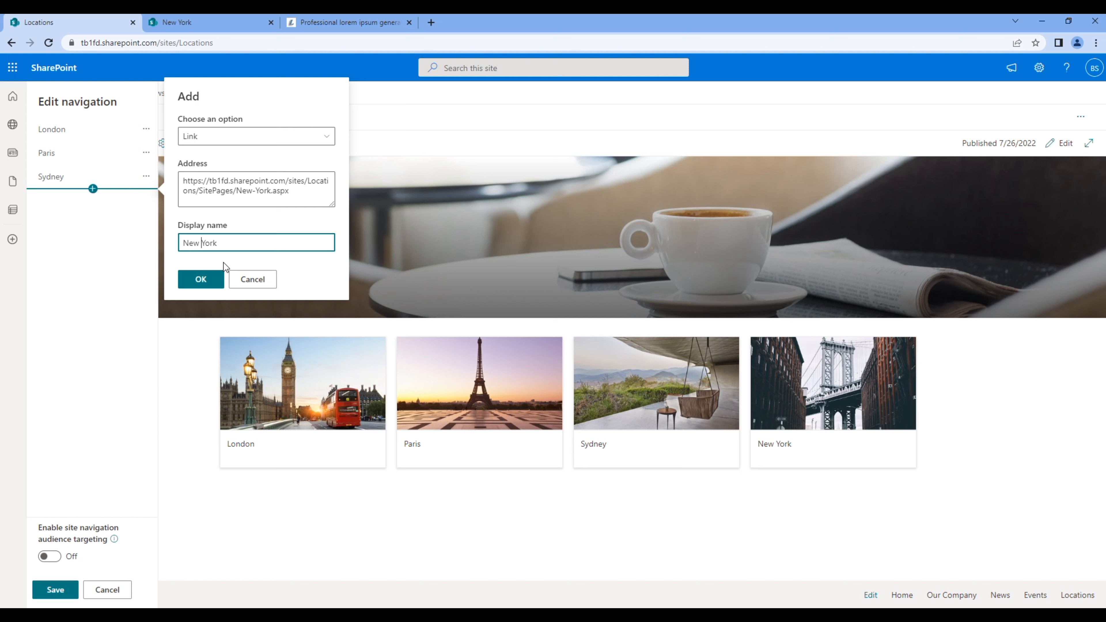
pyautogui.click(212, 278)
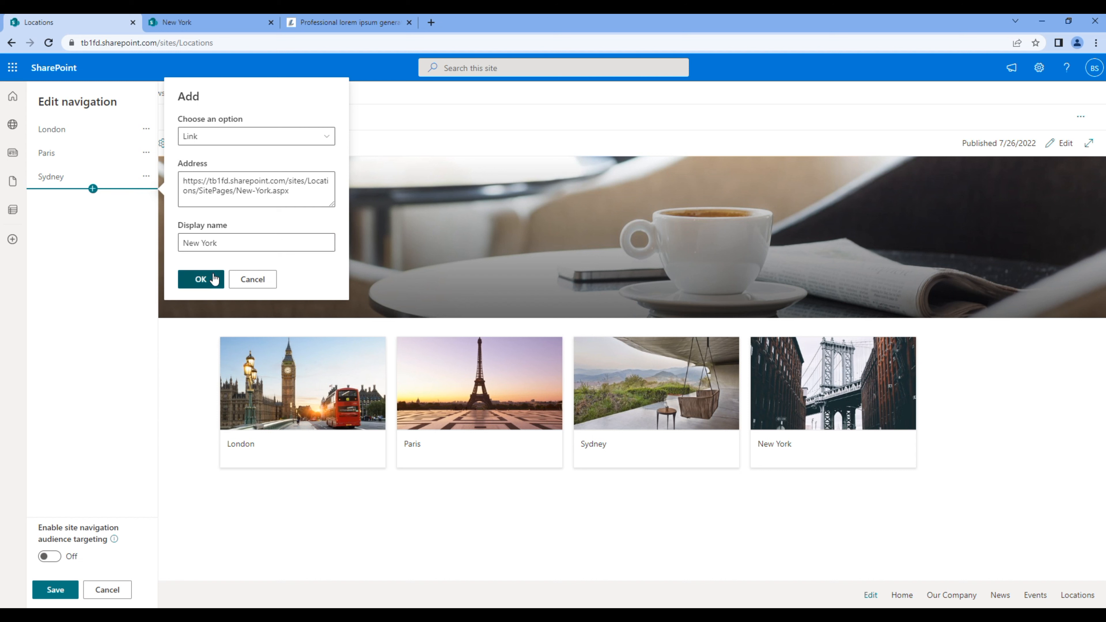
pyautogui.click(62, 592)
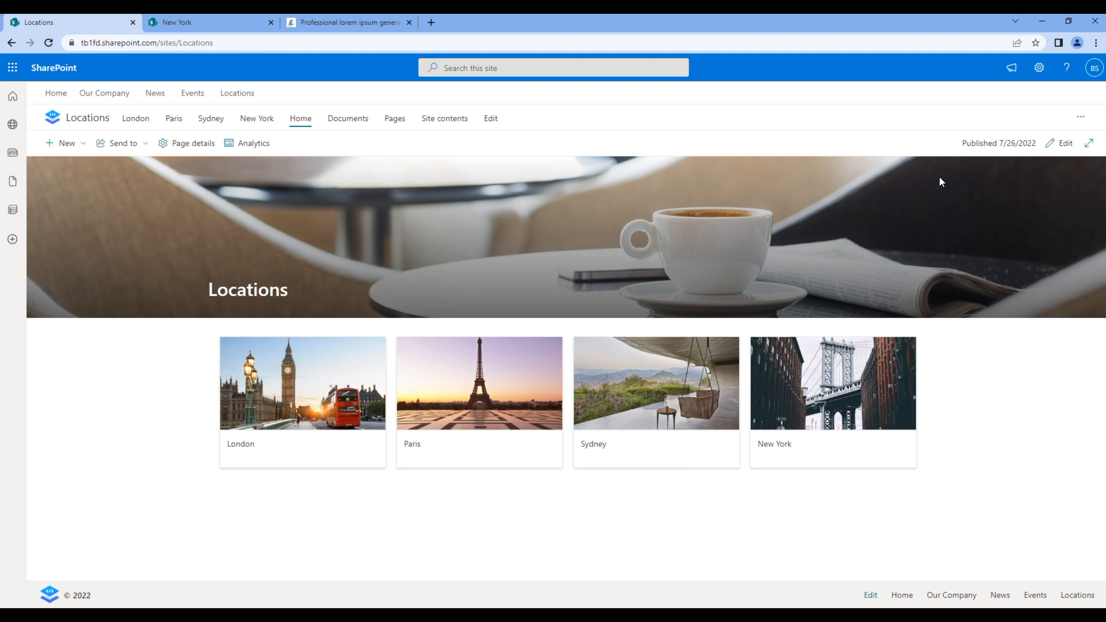
# Remove the Home, Documents, Pages and Site contents links from the site navigation and save it.
pyautogui.click(490, 119)
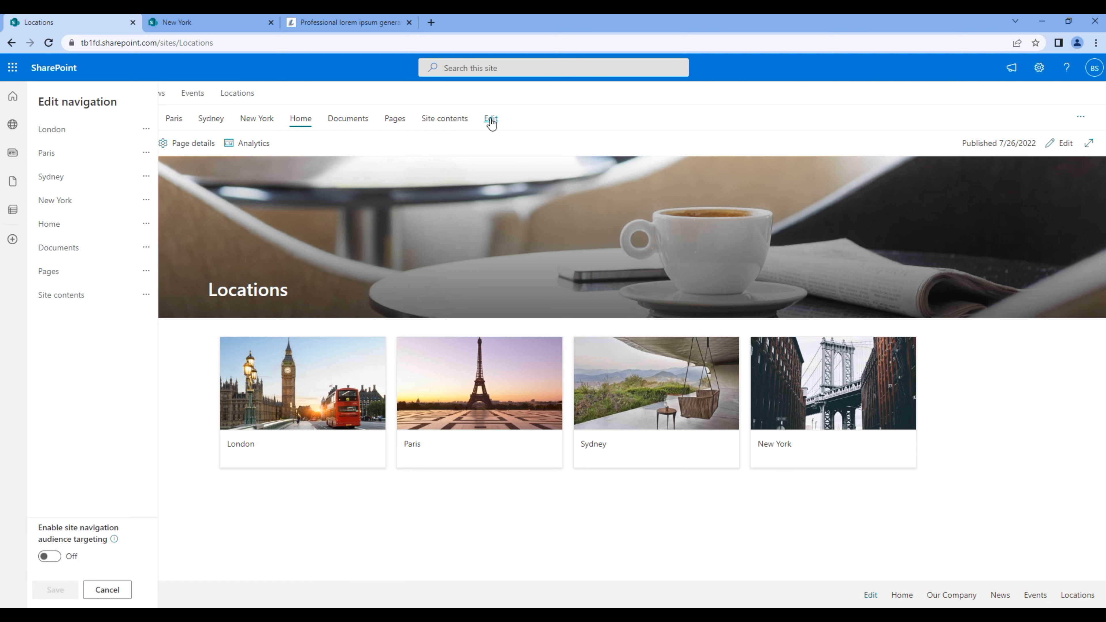
pyautogui.click(146, 229)
pyautogui.click(157, 327)
pyautogui.click(146, 230)
pyautogui.click(155, 327)
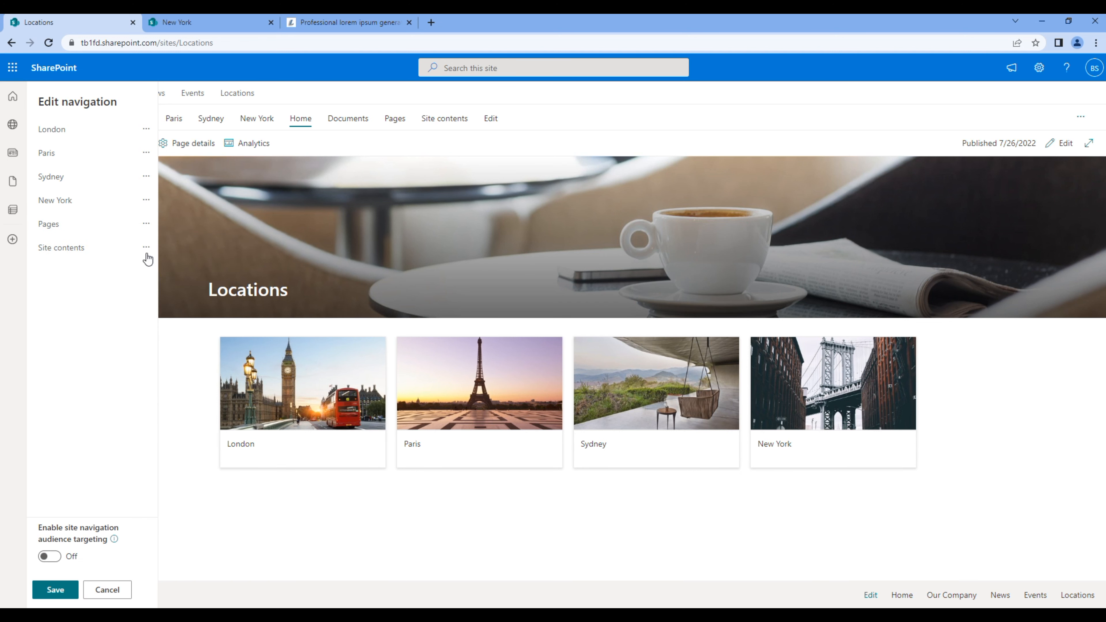
pyautogui.click(146, 223)
pyautogui.click(157, 327)
pyautogui.click(145, 224)
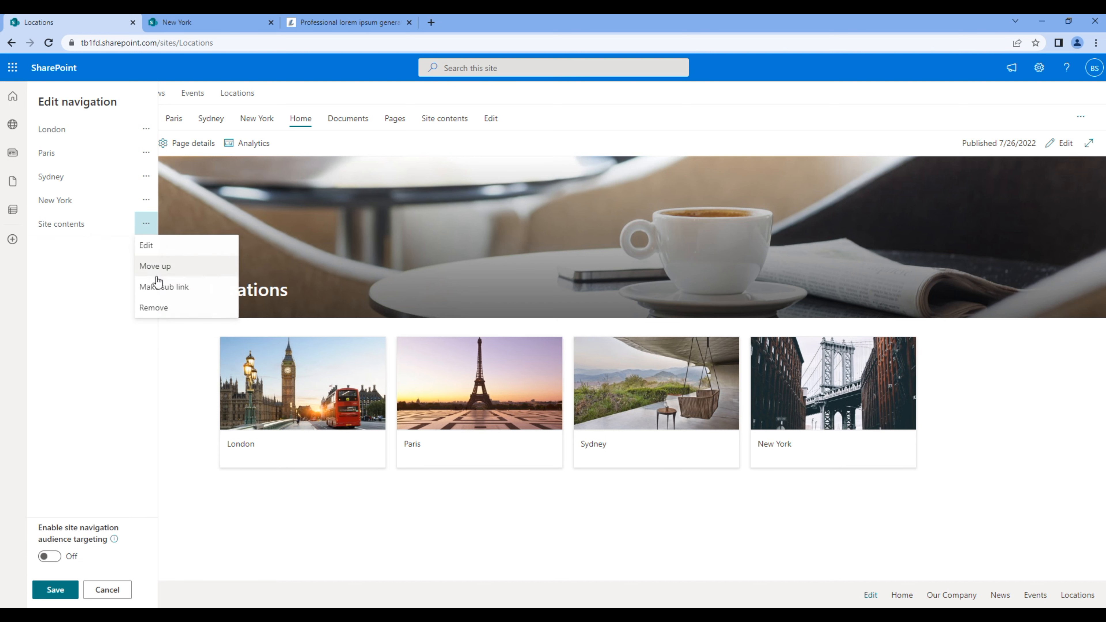
pyautogui.click(162, 312)
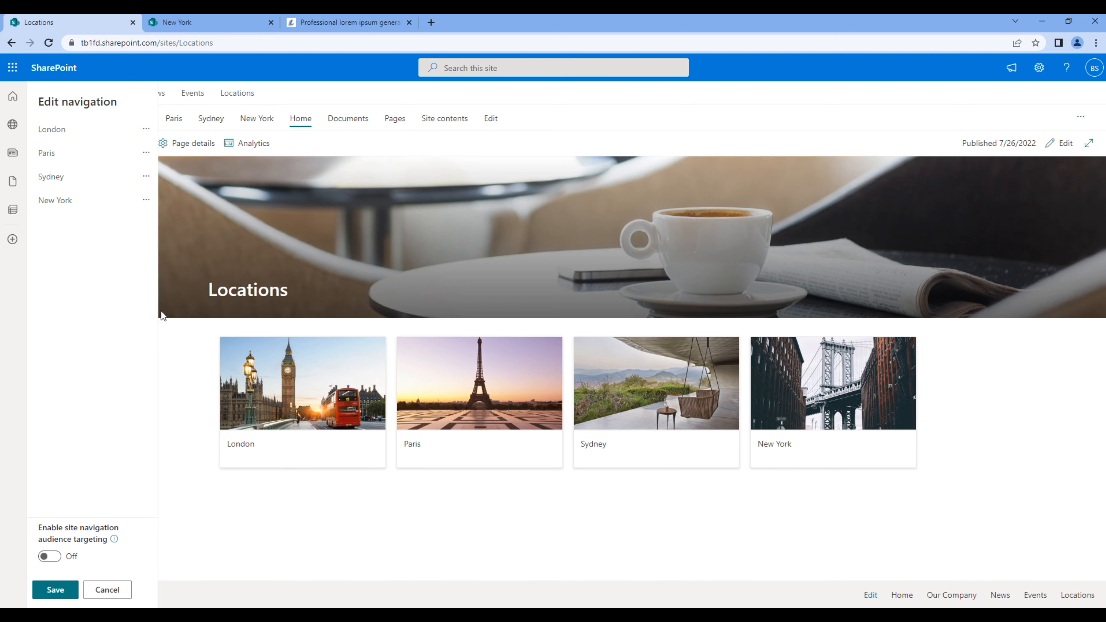
pyautogui.click(61, 589)
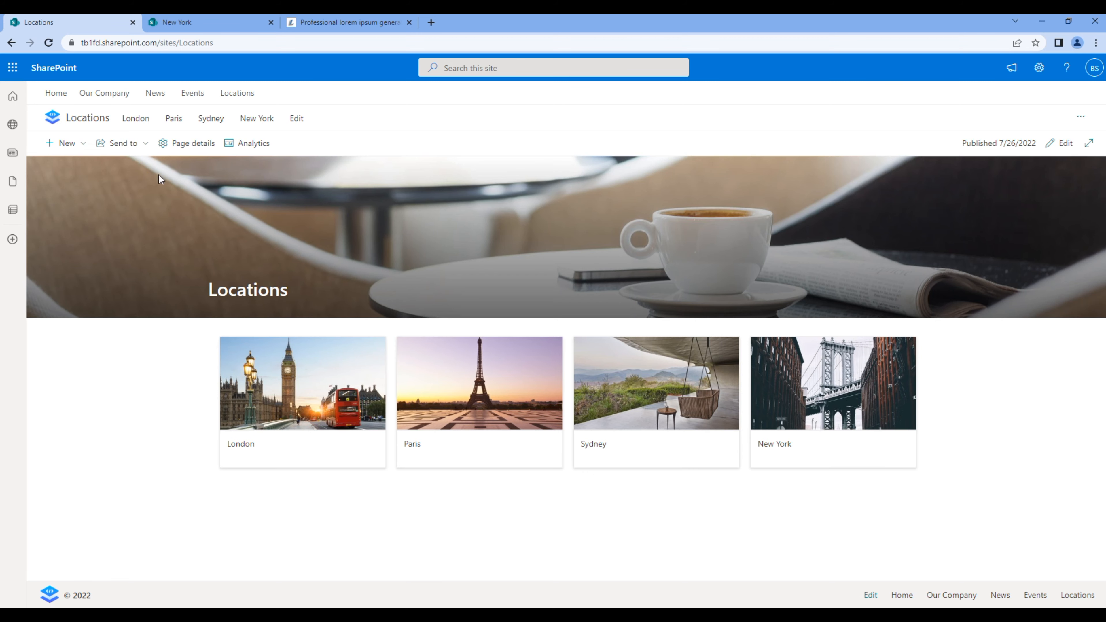
# Check the site navigation links by opening the Paris, Sydney, New York and London pages in turn.
pyautogui.click(177, 125)
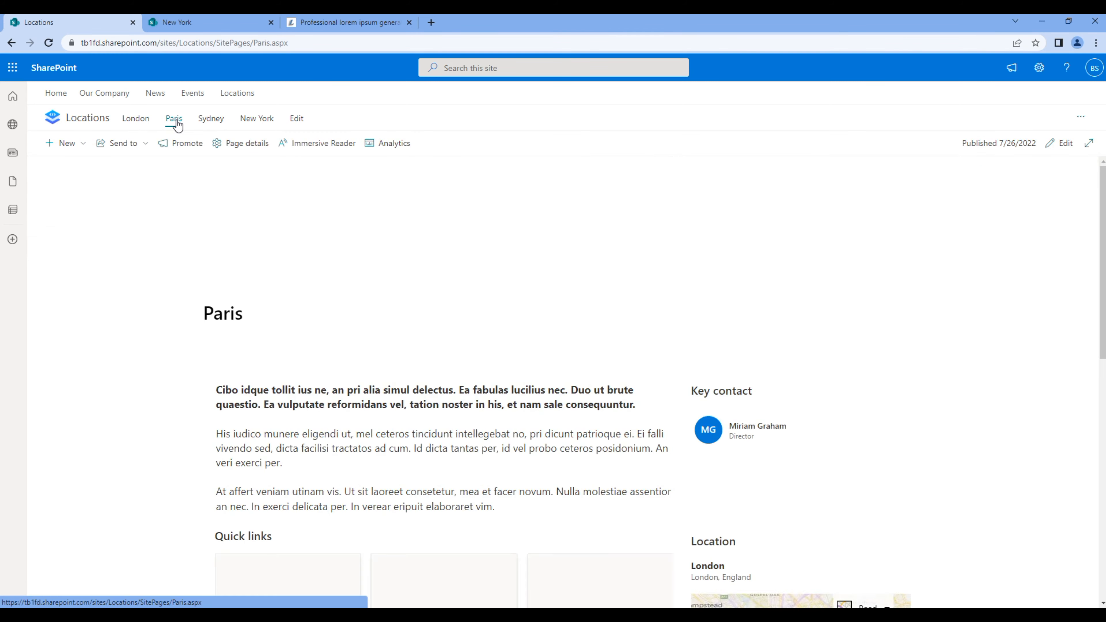
pyautogui.click(218, 125)
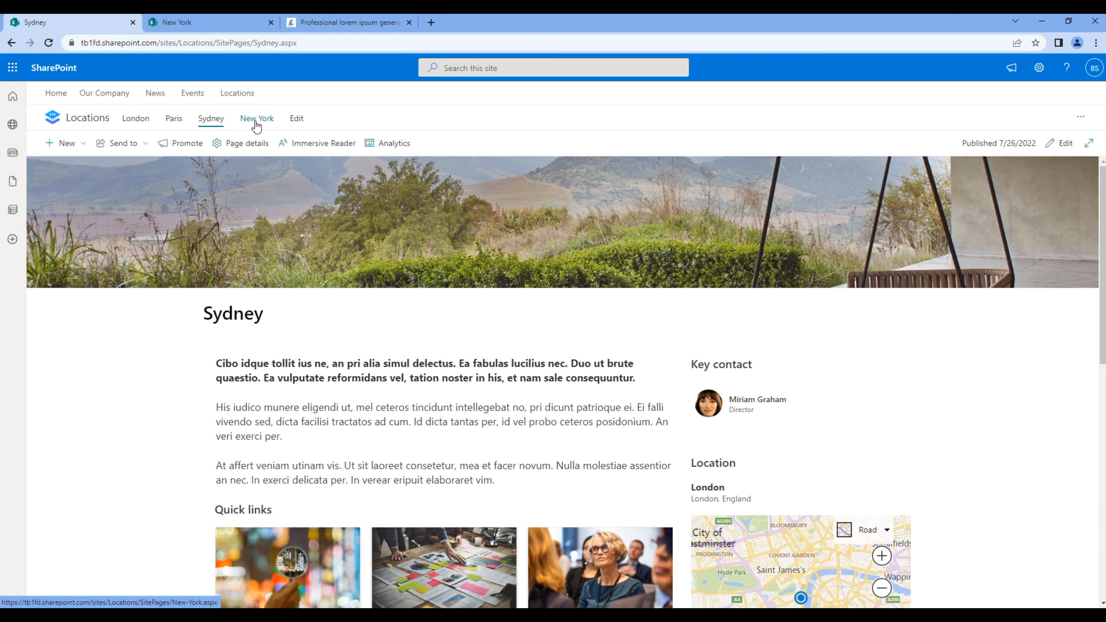
pyautogui.click(257, 124)
pyautogui.click(136, 125)
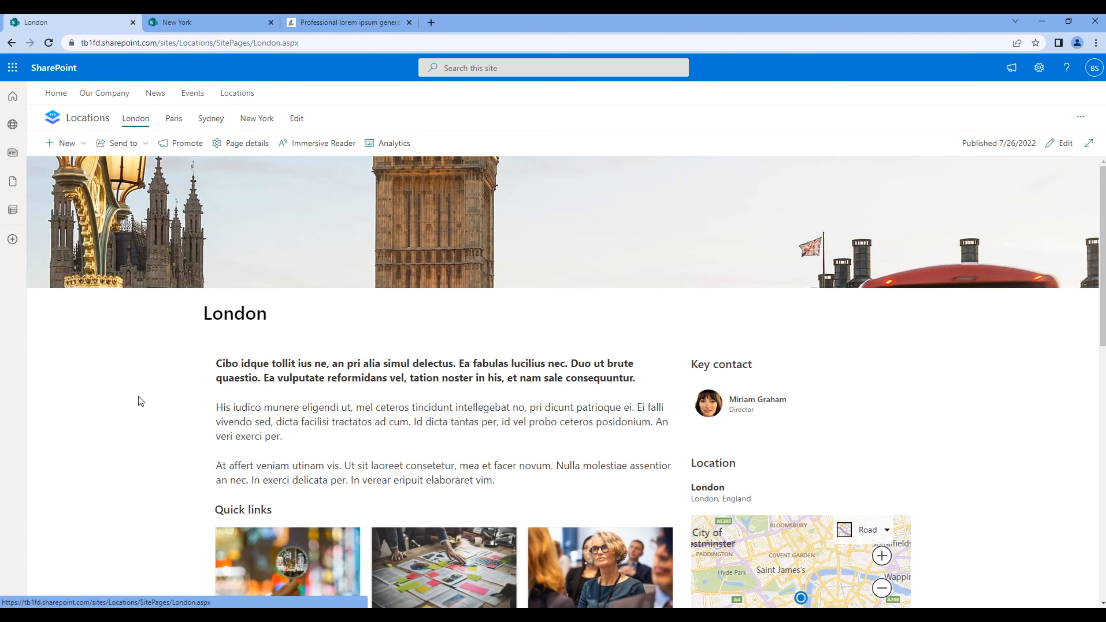